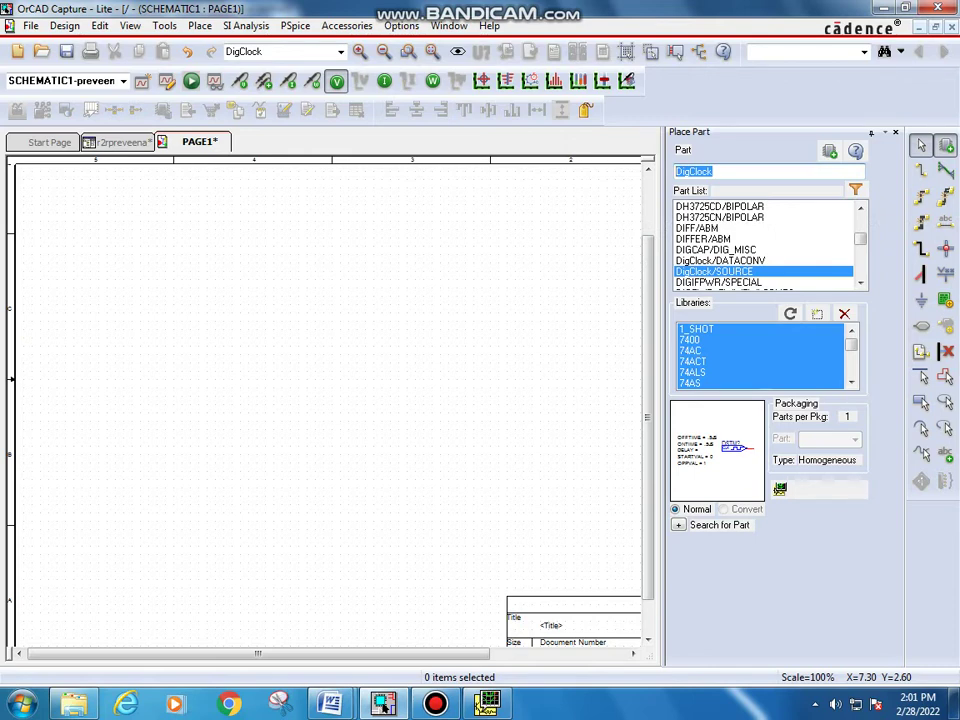
- Place a uA741 op-amp from the OPAMP library on the schematic and move it to the right of the page's middle
type("ua")
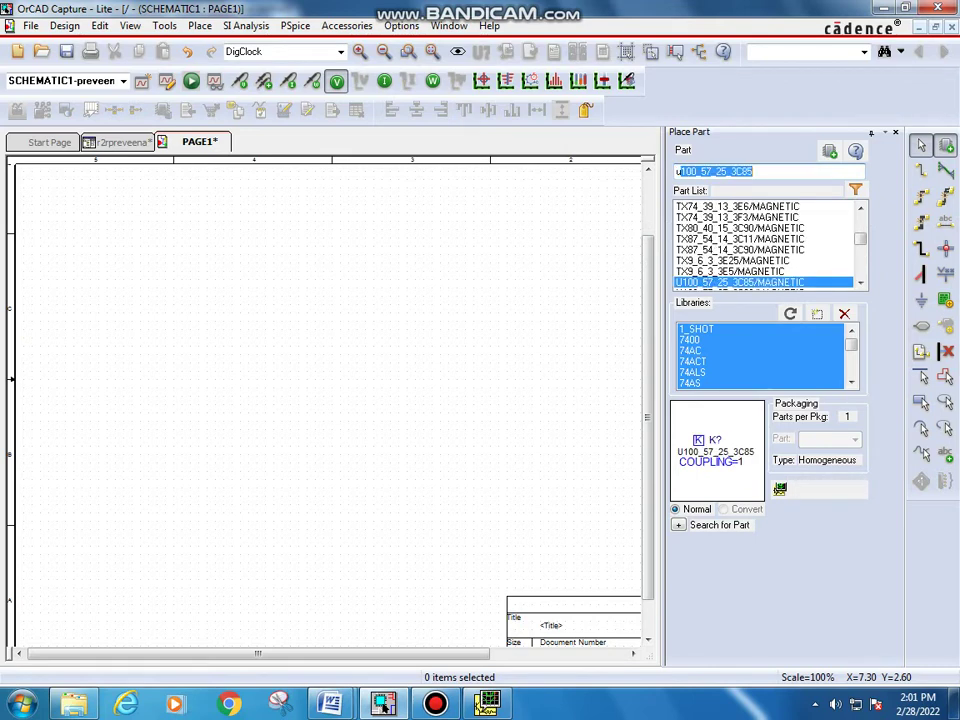
type("7")
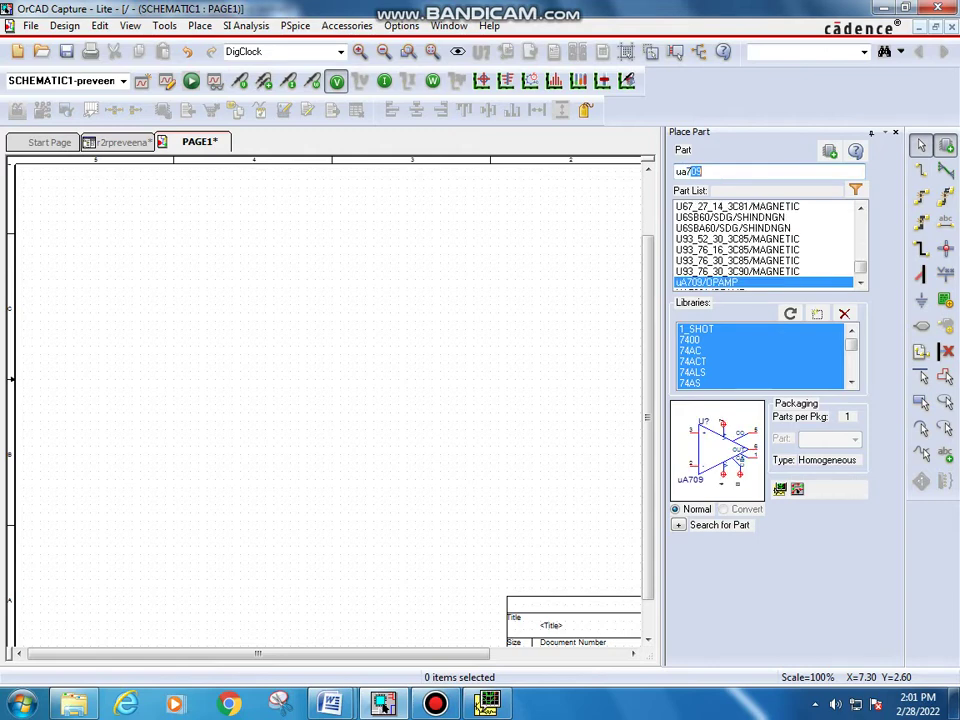
type("41")
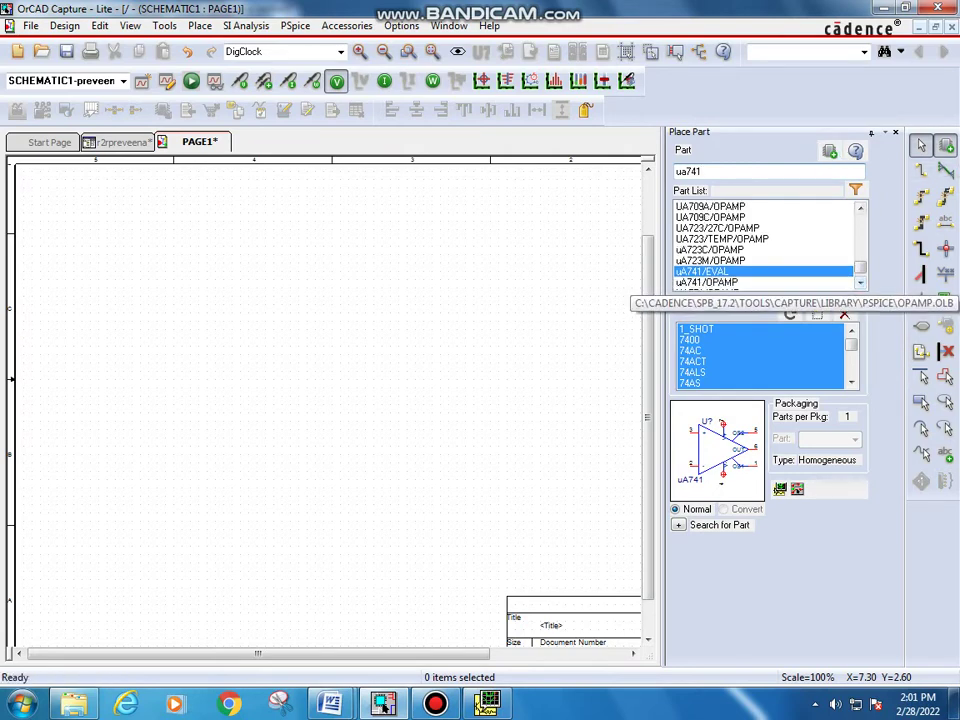
double_click(700, 282)
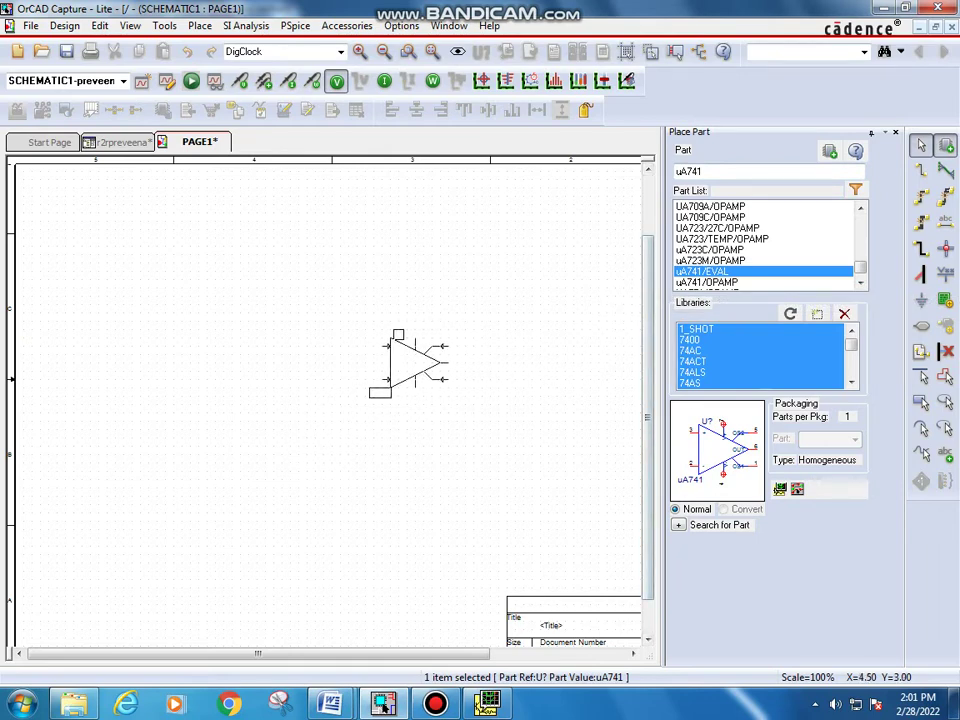
left_click(706, 282)
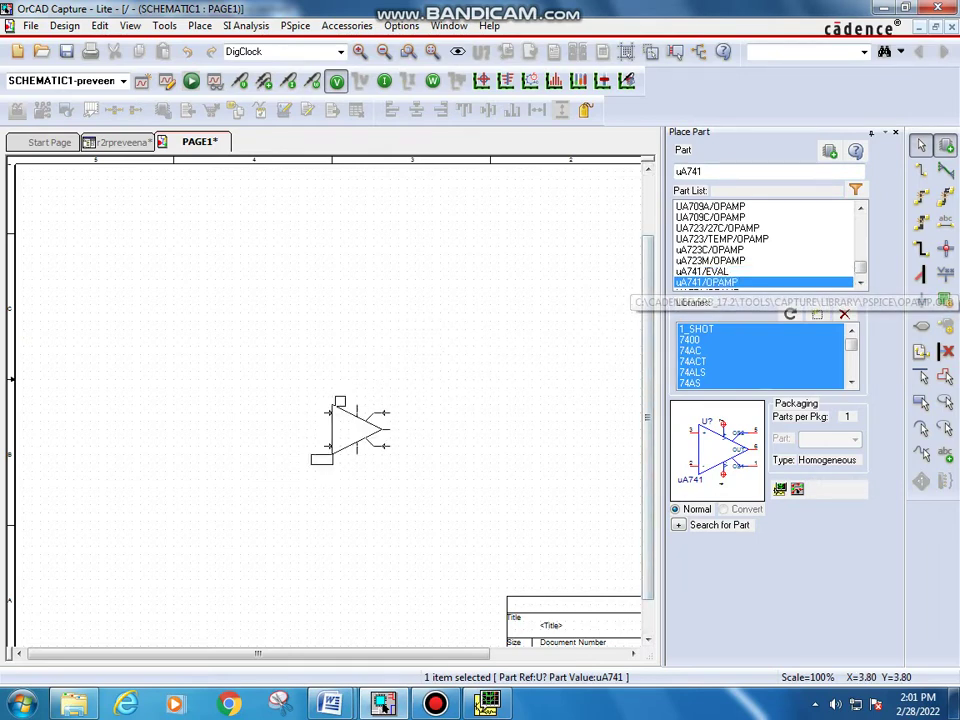
left_click(264, 388)
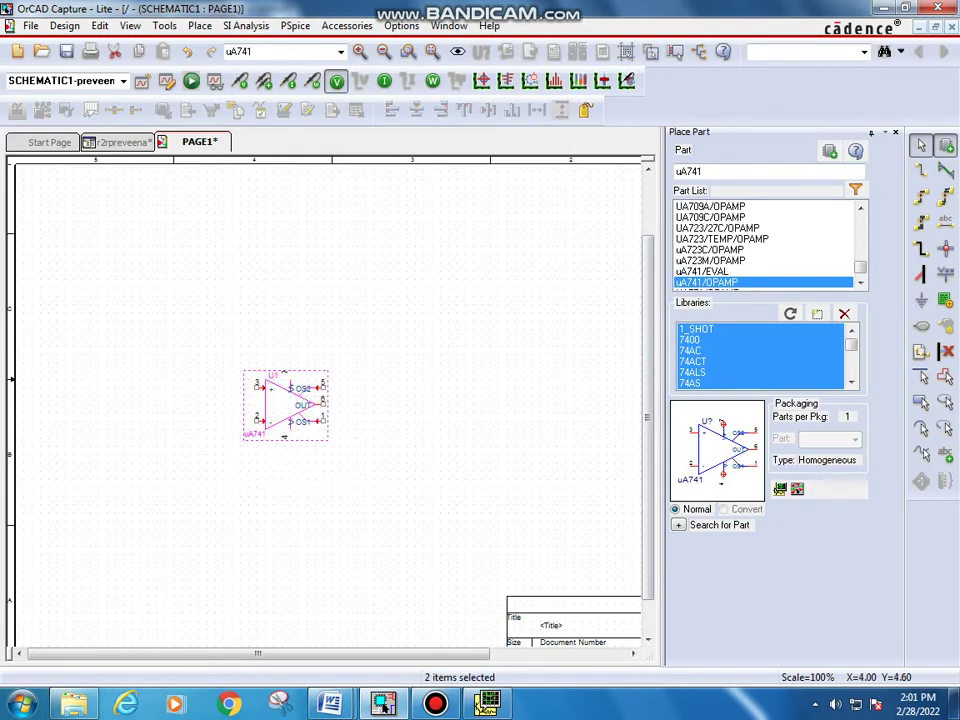
left_click_drag(266, 396, 430, 396)
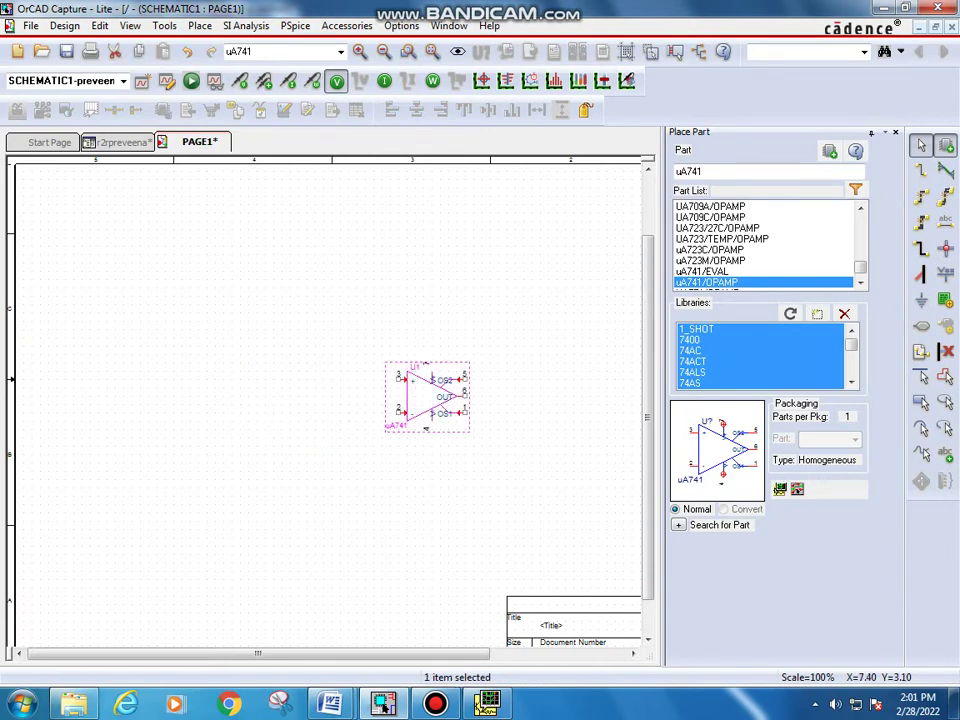
- Place five resistors R from the ANALOG library in a horizontal row to the left of the op-amp
left_click_drag(716, 171, 660, 171)
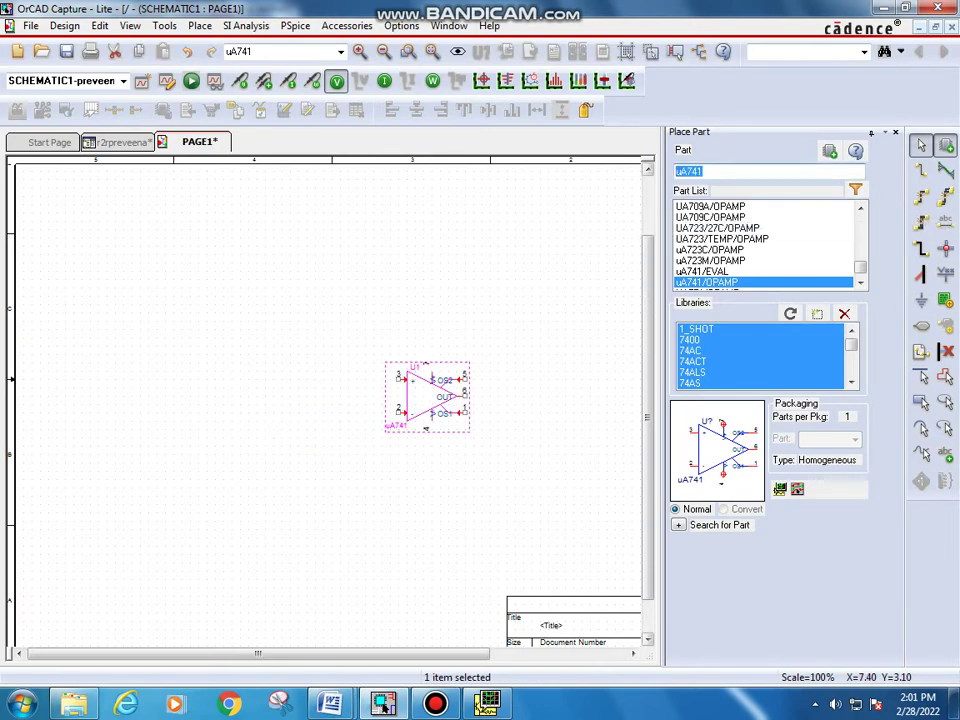
type("r")
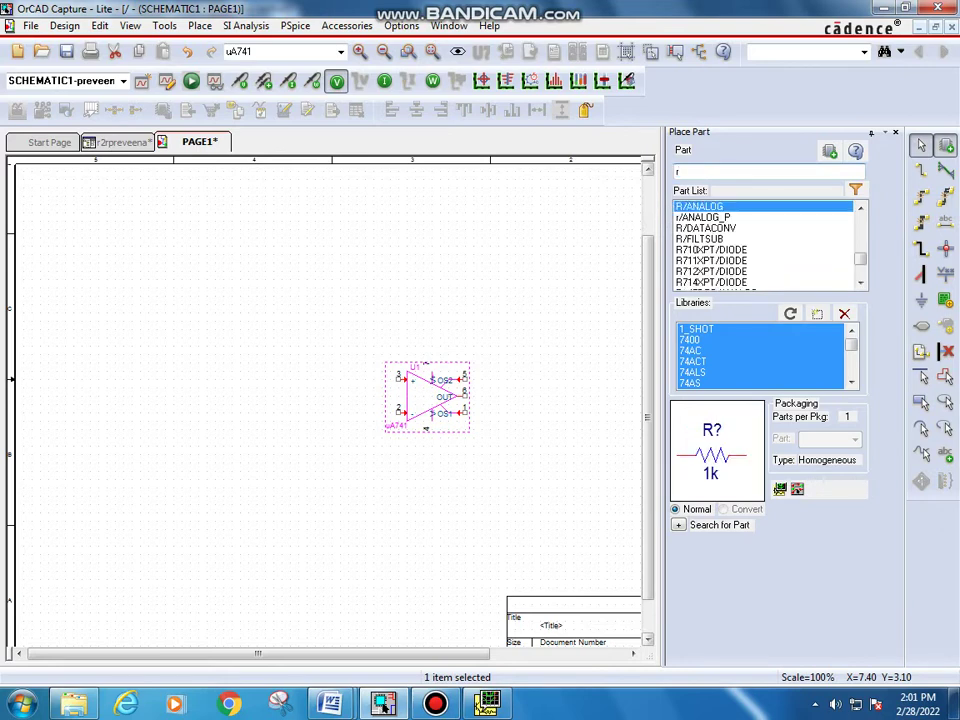
double_click(700, 206)
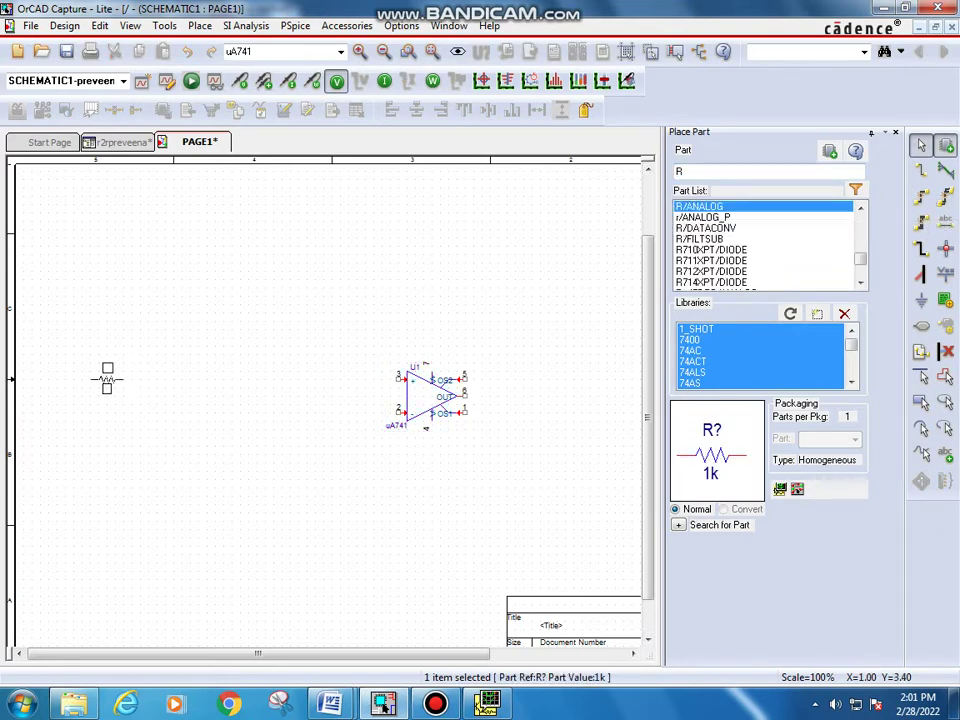
left_click(107, 378)
left_click(173, 378)
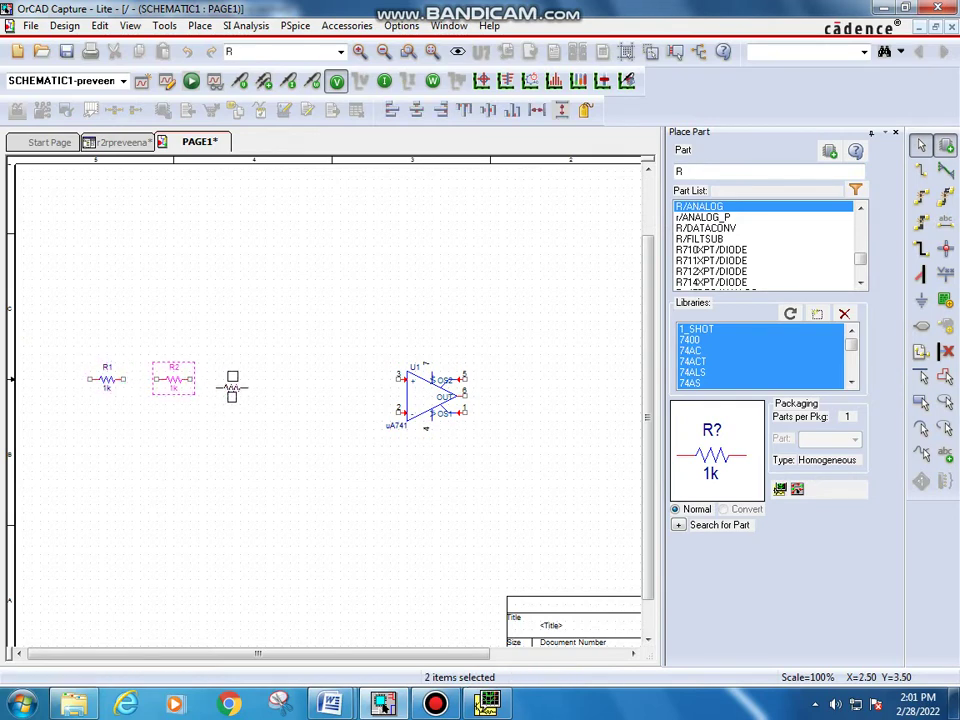
left_click(232, 378)
left_click(290, 378)
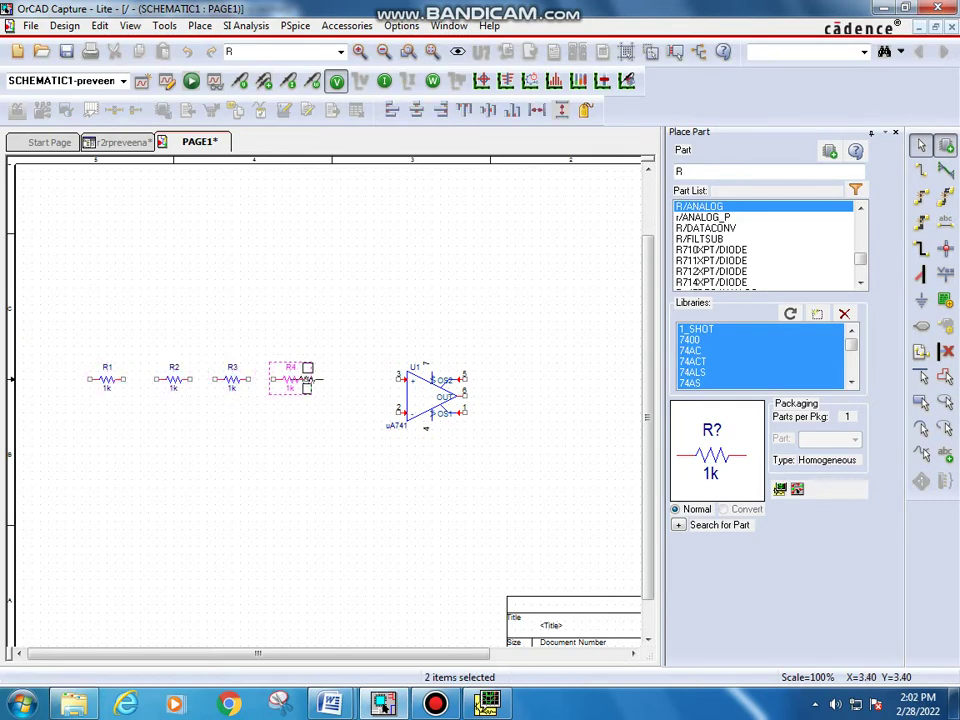
left_click(348, 378)
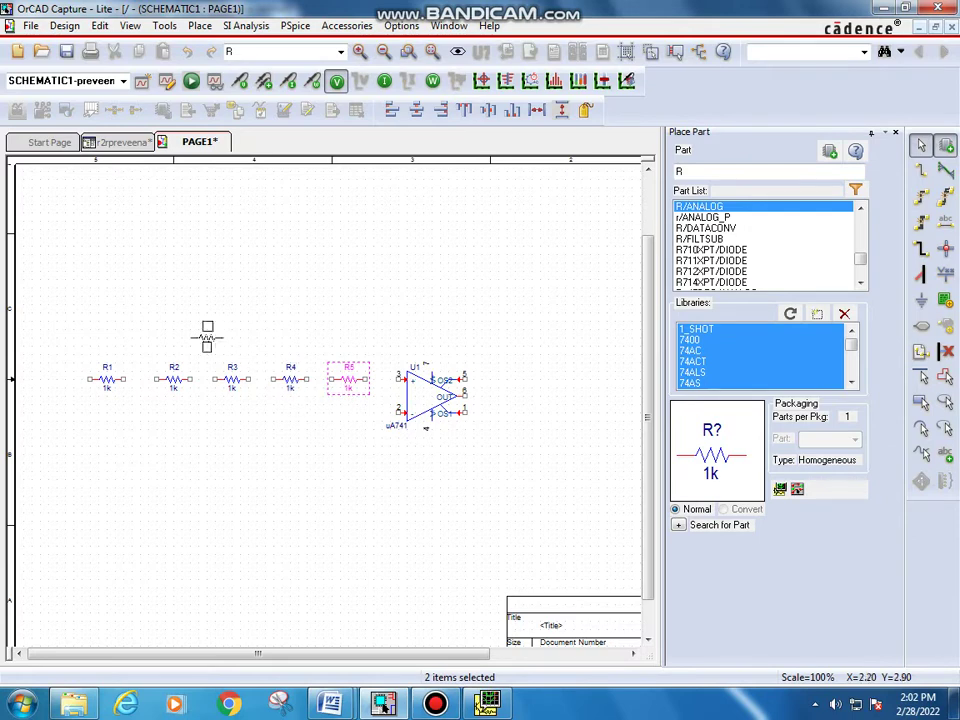
- Add four more resistors in a second row above the existing resistor row
left_click(132, 312)
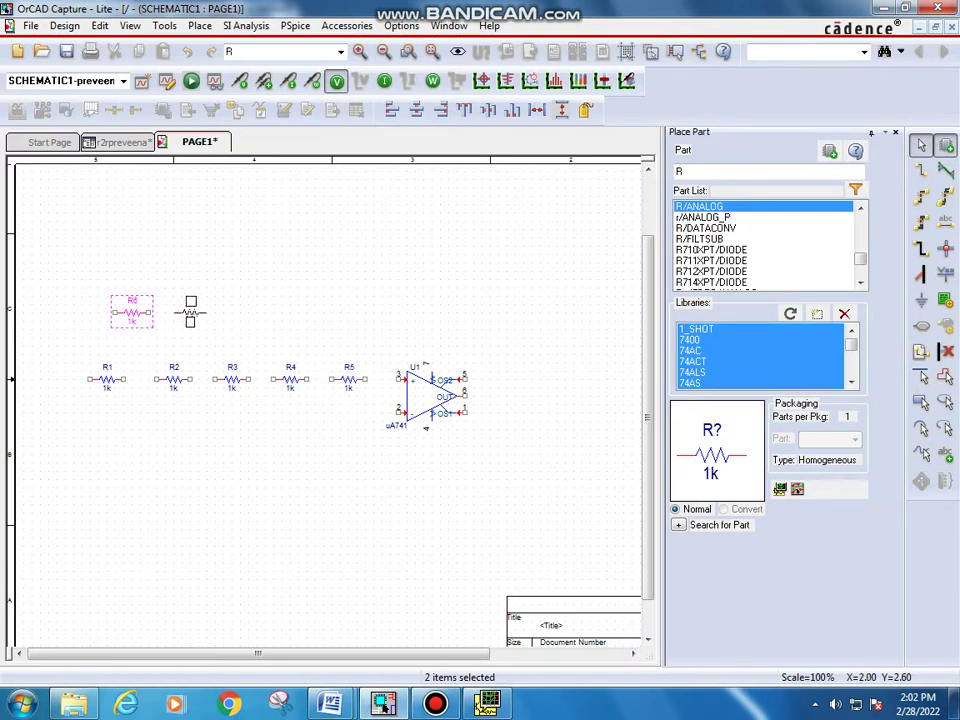
left_click(190, 311)
left_click(240, 304)
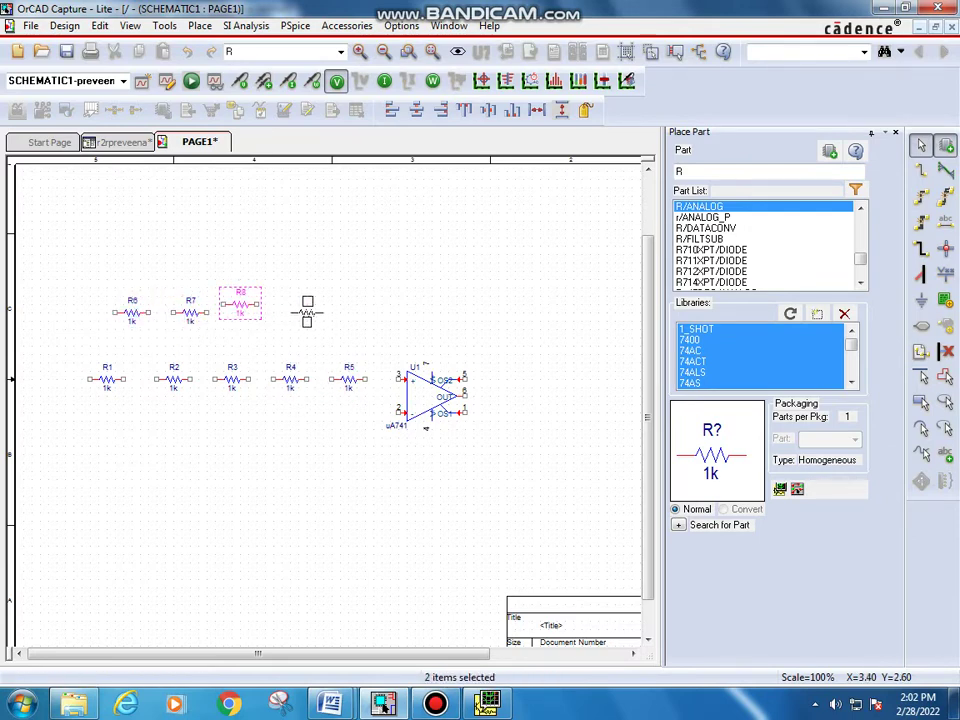
left_click(307, 312)
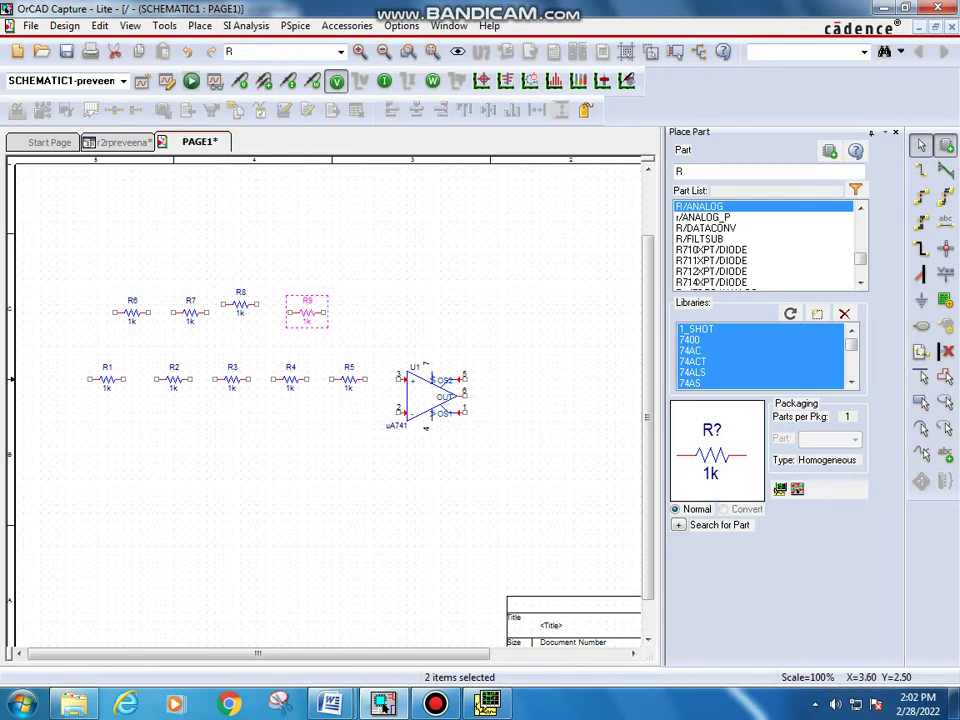
- Rotate resistors R6, R7, R8 and R9 in the upper row to vertical
left_click(132, 312)
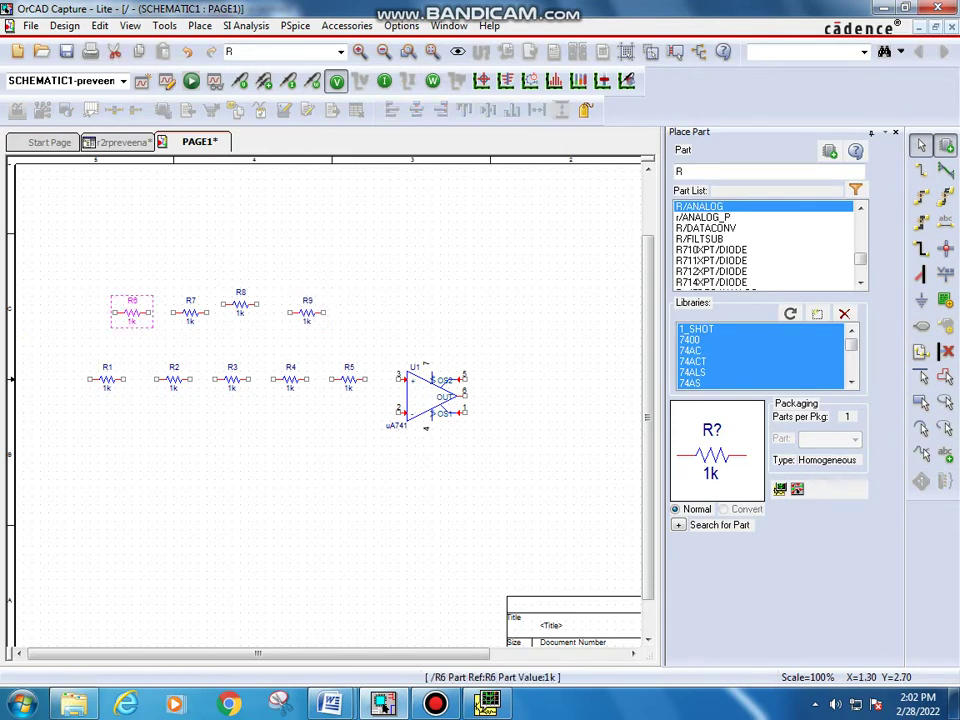
key("r")
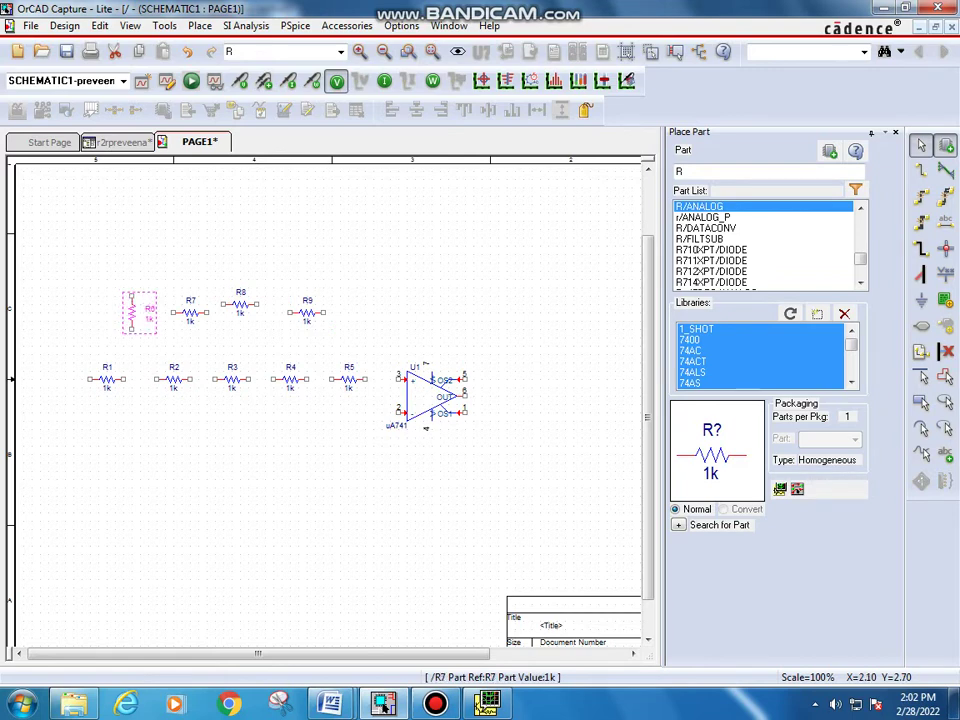
left_click(190, 312)
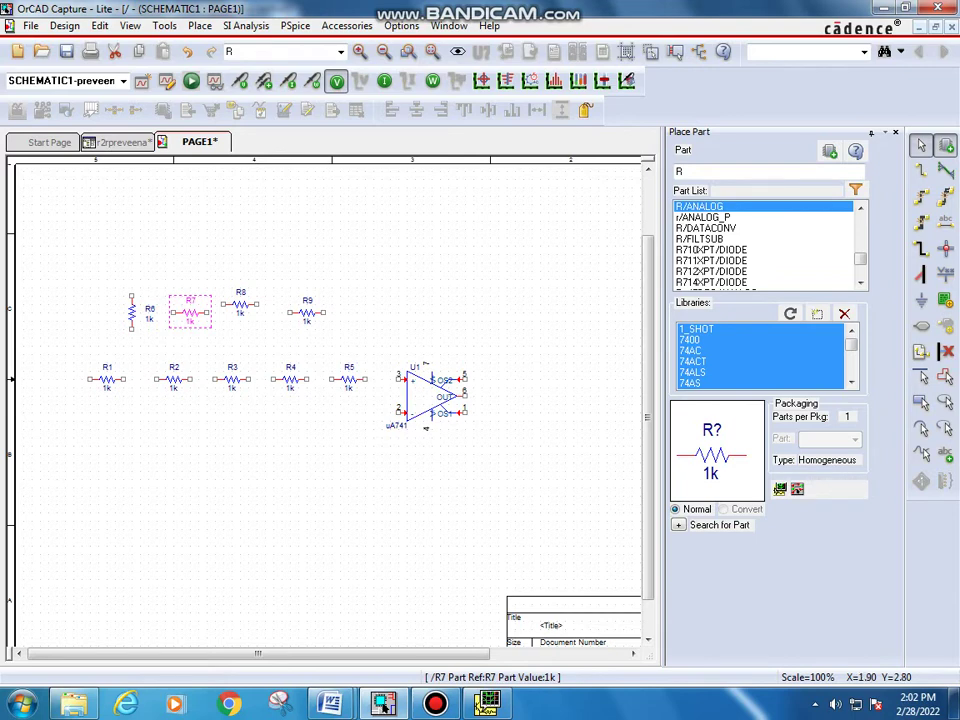
key("r")
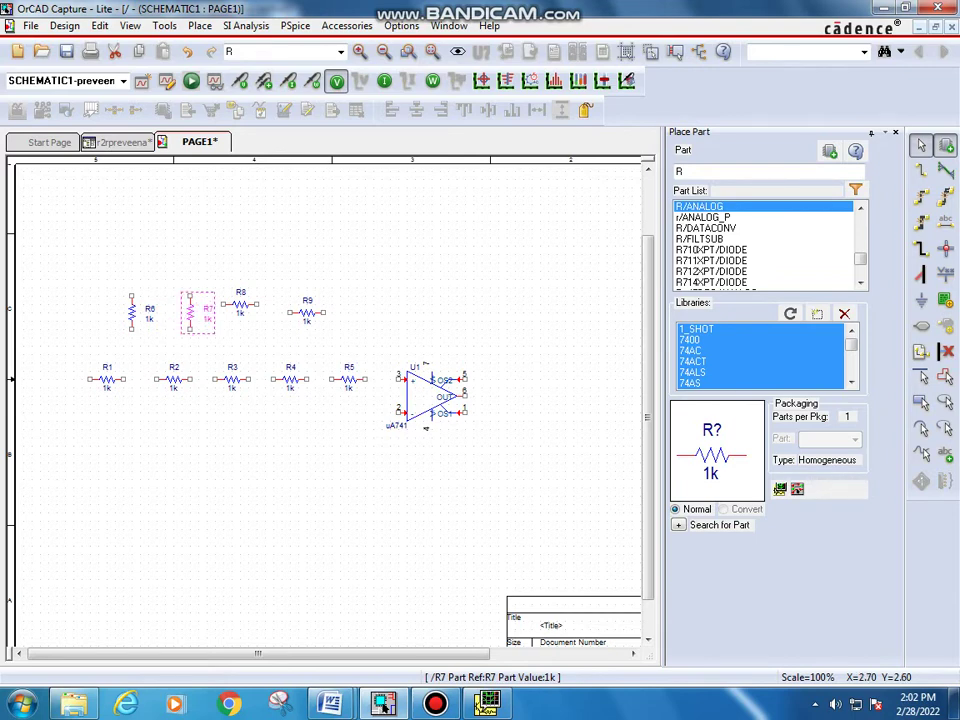
left_click(240, 304)
key("r")
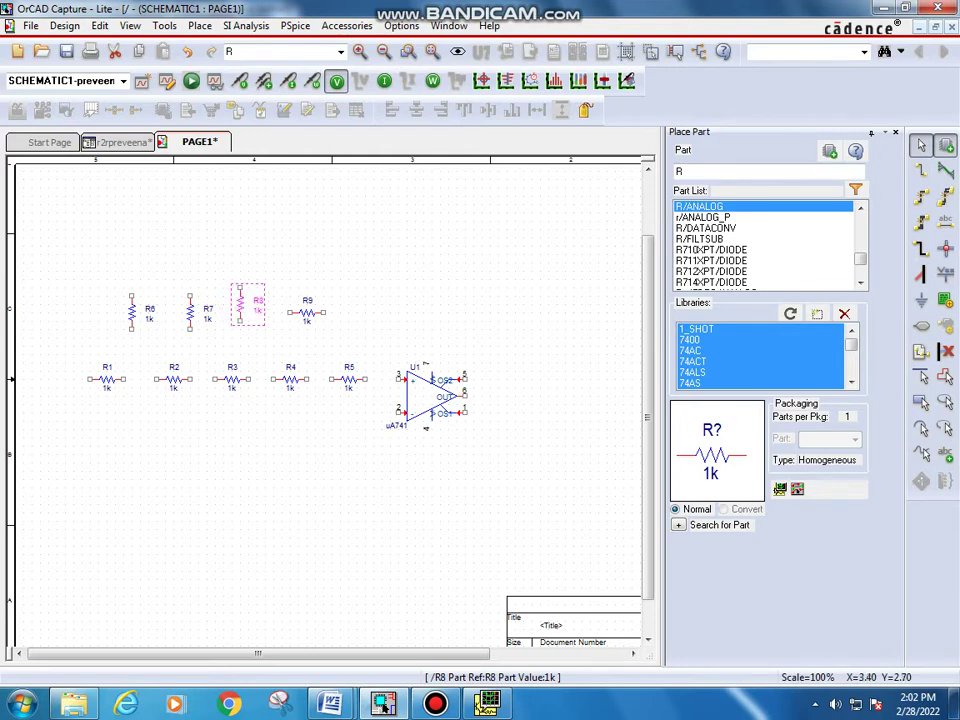
left_click(300, 312)
key("r")
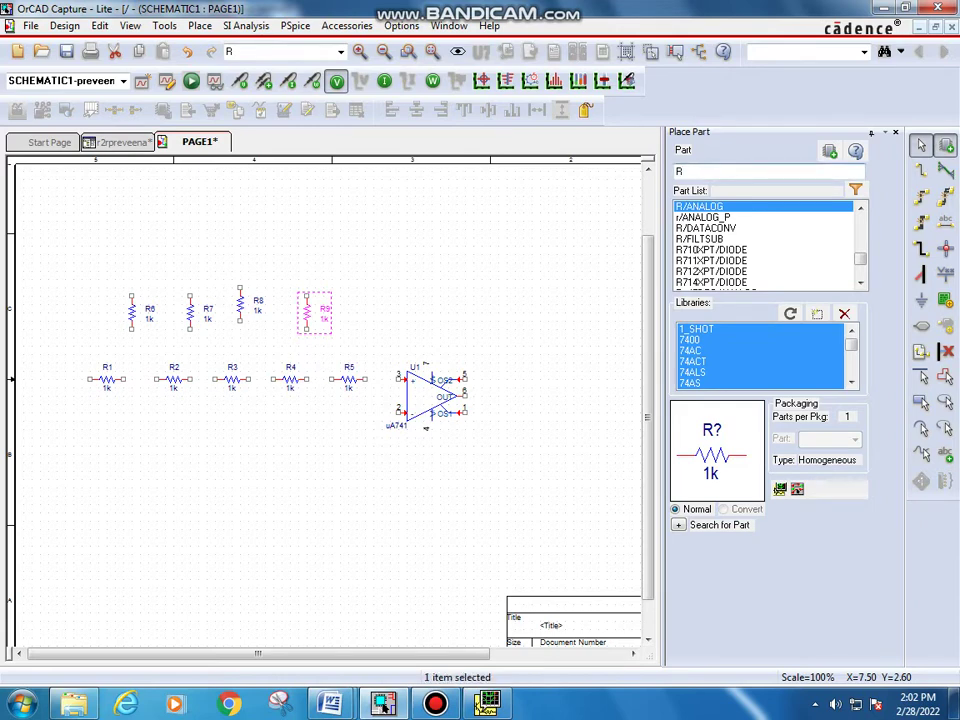
- Place two VDC sources from the SOURCE library, one directly above and one directly below the op-amp
key("BackSpace")
type("V")
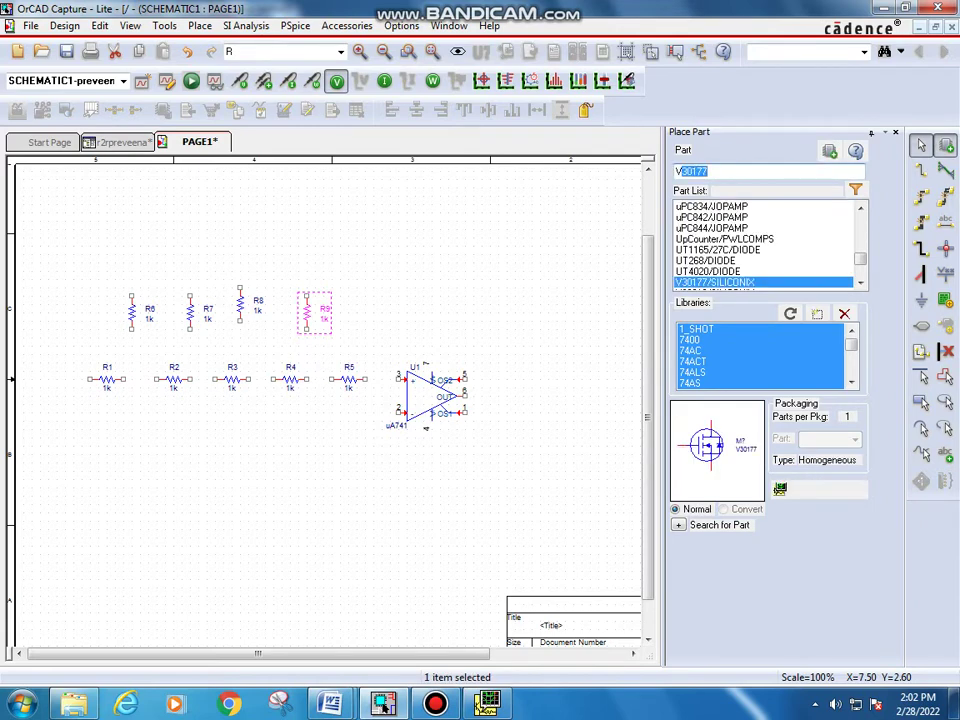
type("dc")
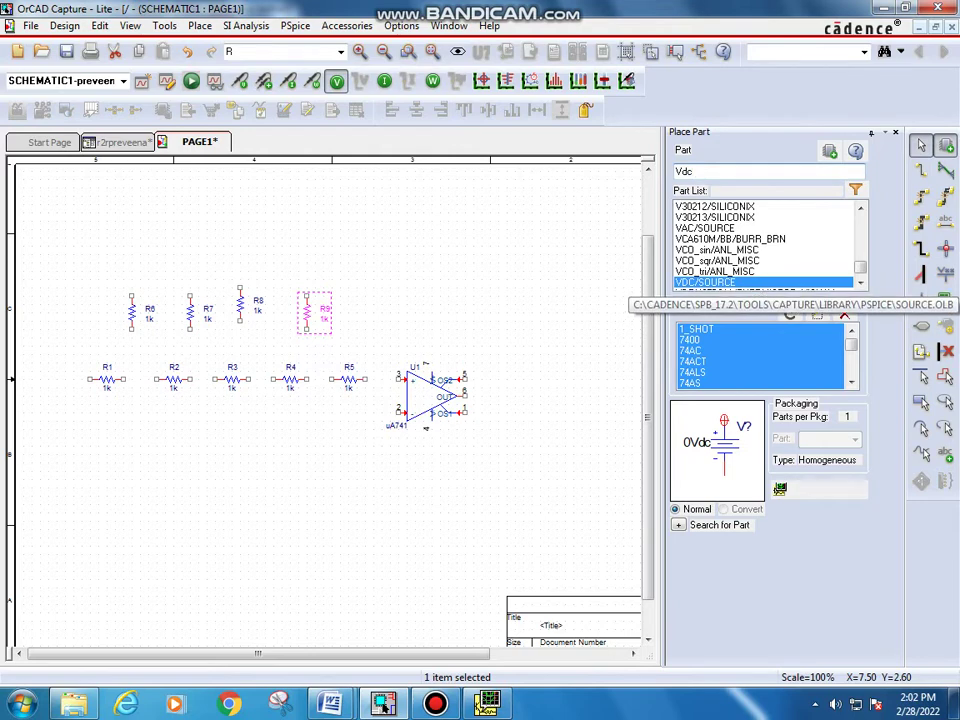
key("Return")
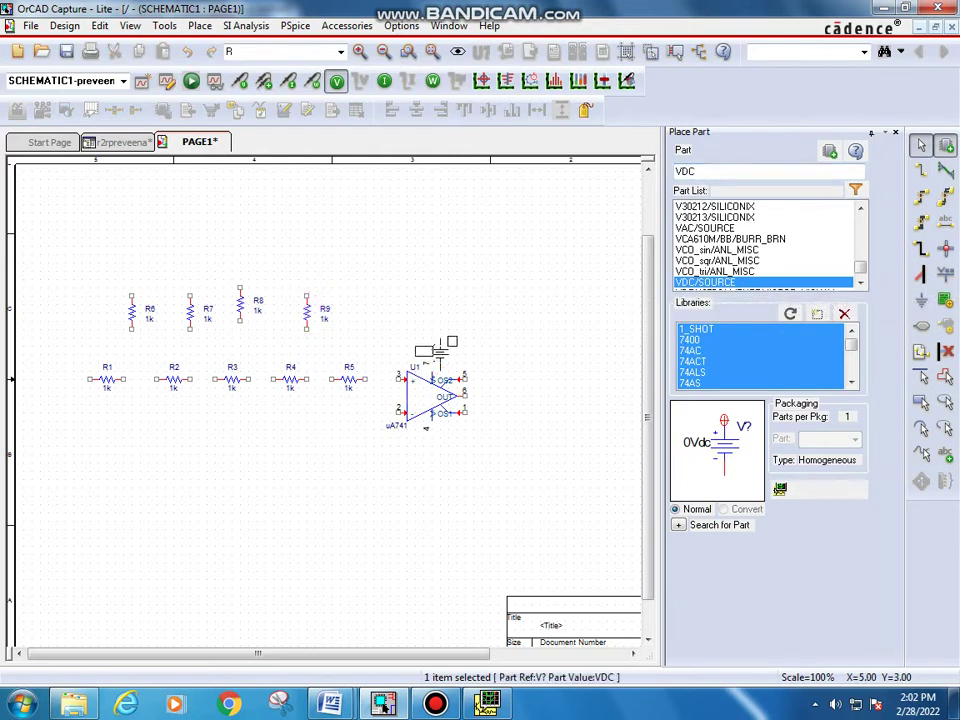
left_click(430, 335)
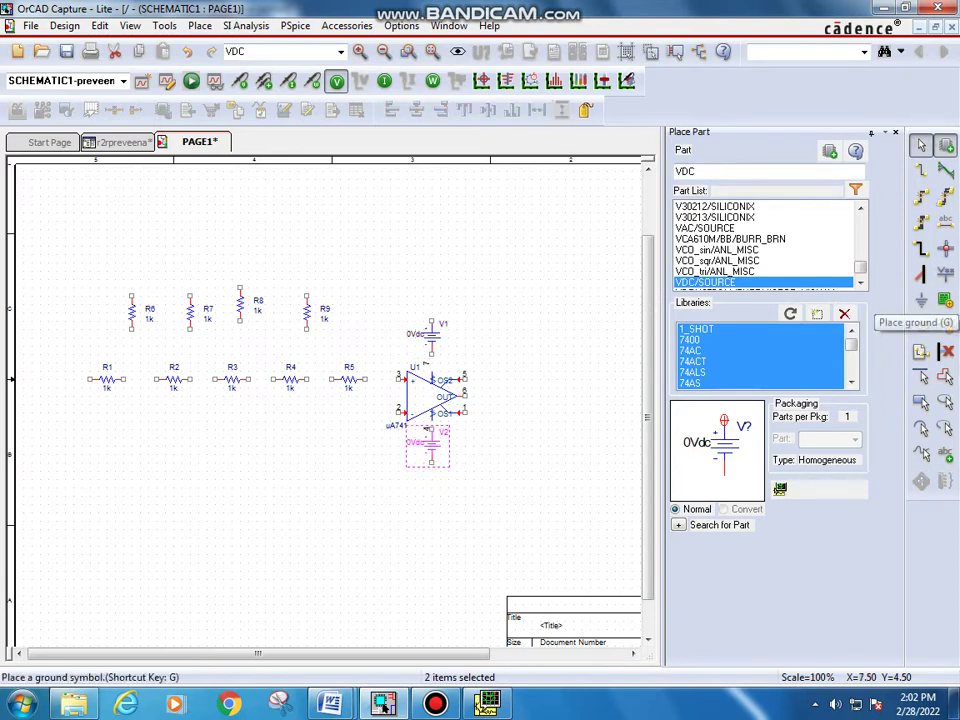
- Place three 0/CAPSYM ground symbols: one beside V1, one under V2 and one below and left of R1
left_click(921, 300)
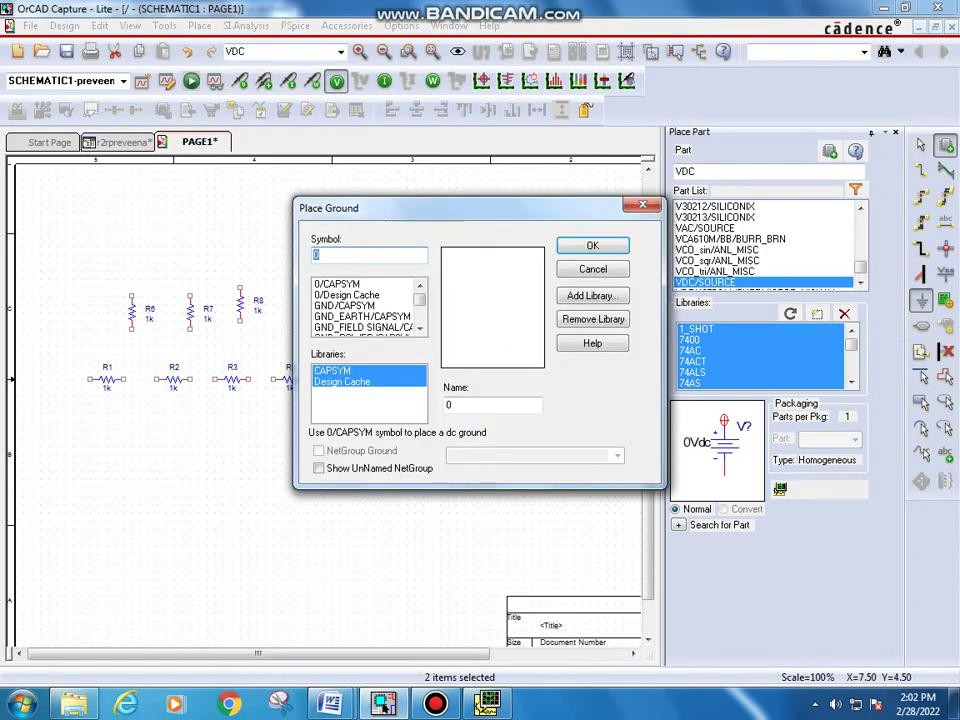
double_click(336, 284)
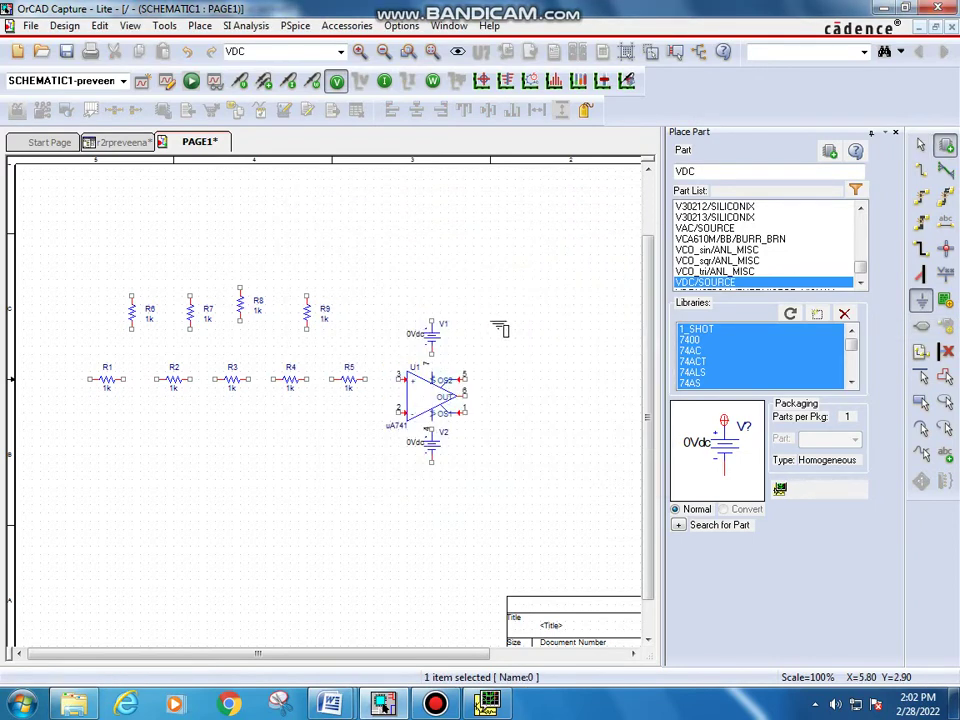
left_click(481, 331)
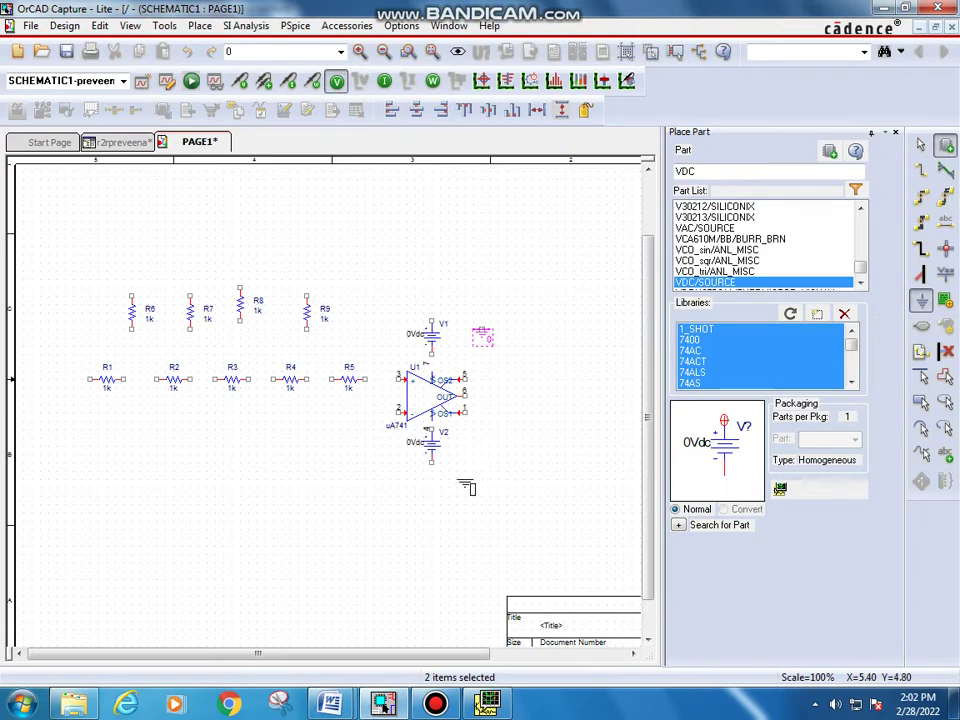
left_click(432, 472)
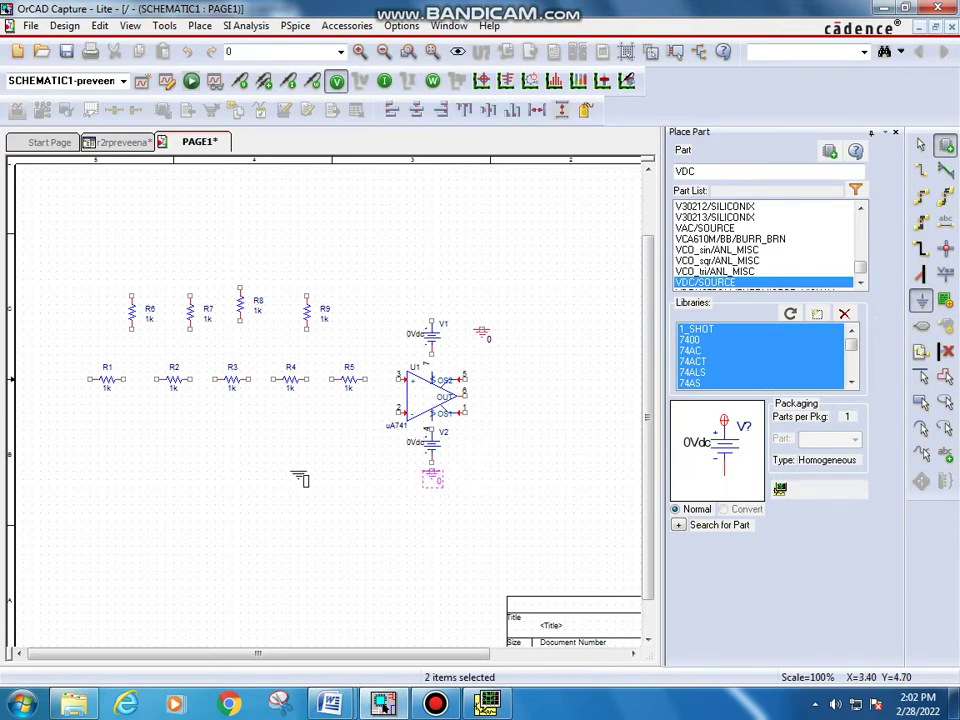
left_click(70, 436)
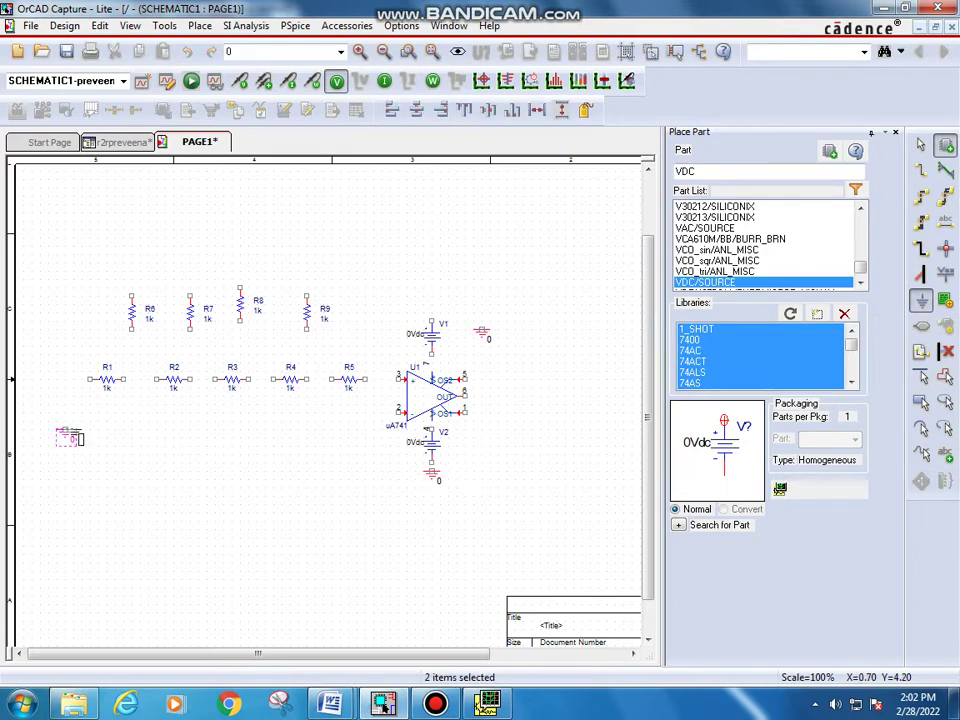
key("Escape")
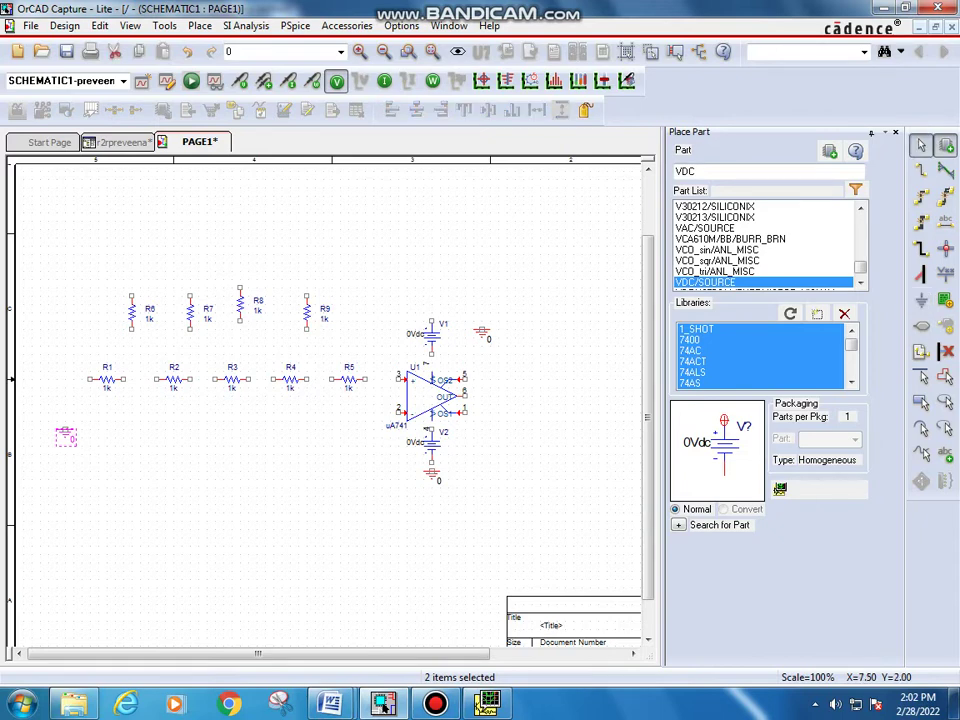
- Place four DigClock sources from the SOURCE library in a horizontal row above the resistors and op-amp
left_click_drag(697, 171, 675, 171)
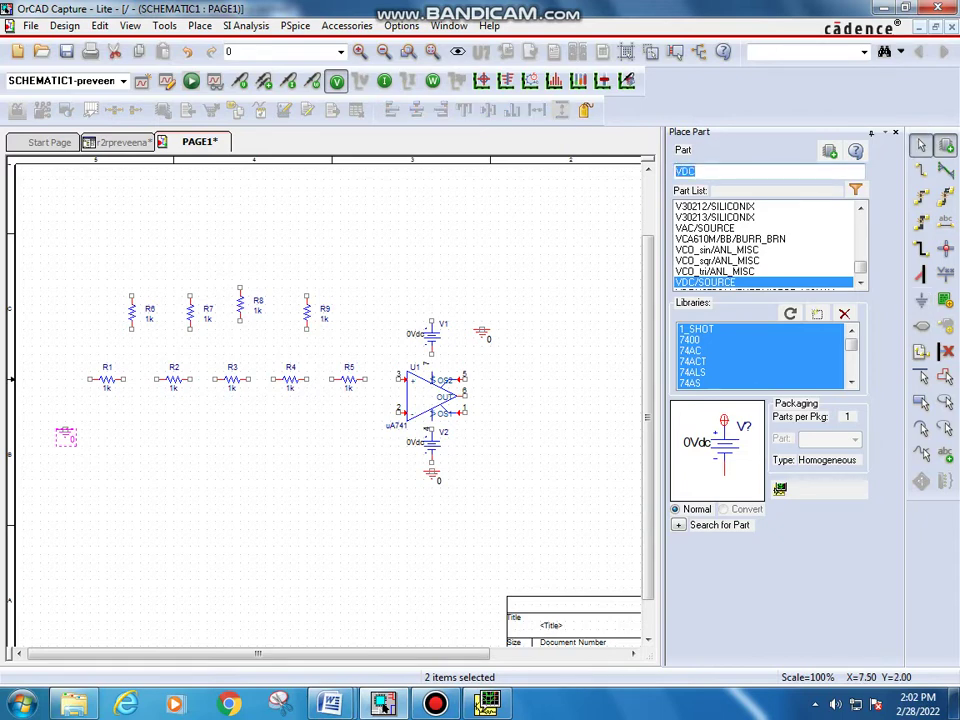
type("dig")
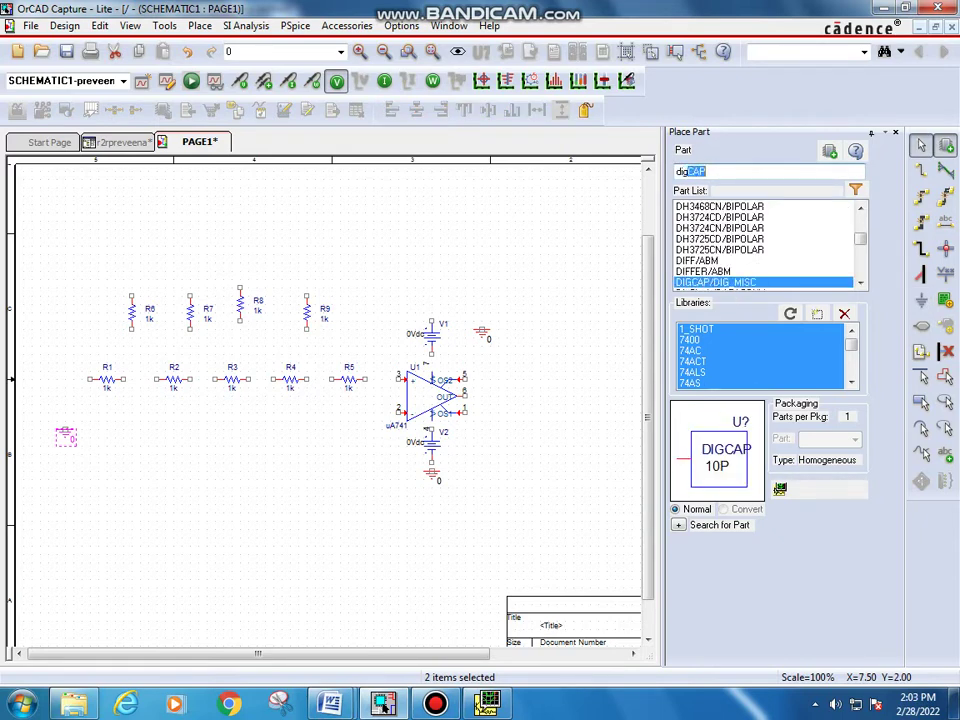
type("iclock")
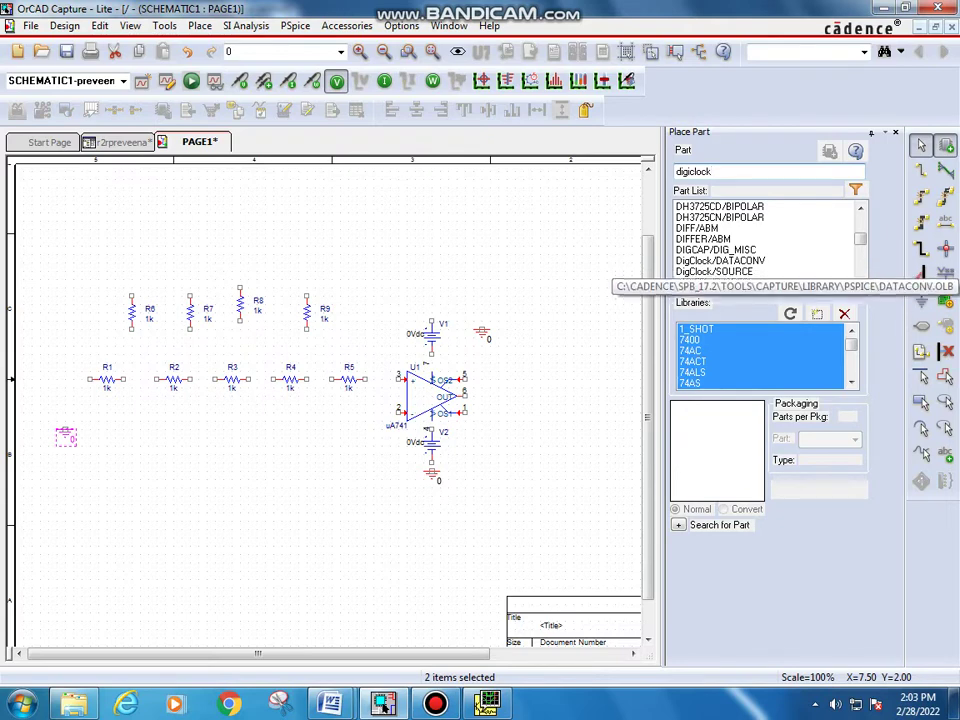
double_click(720, 260)
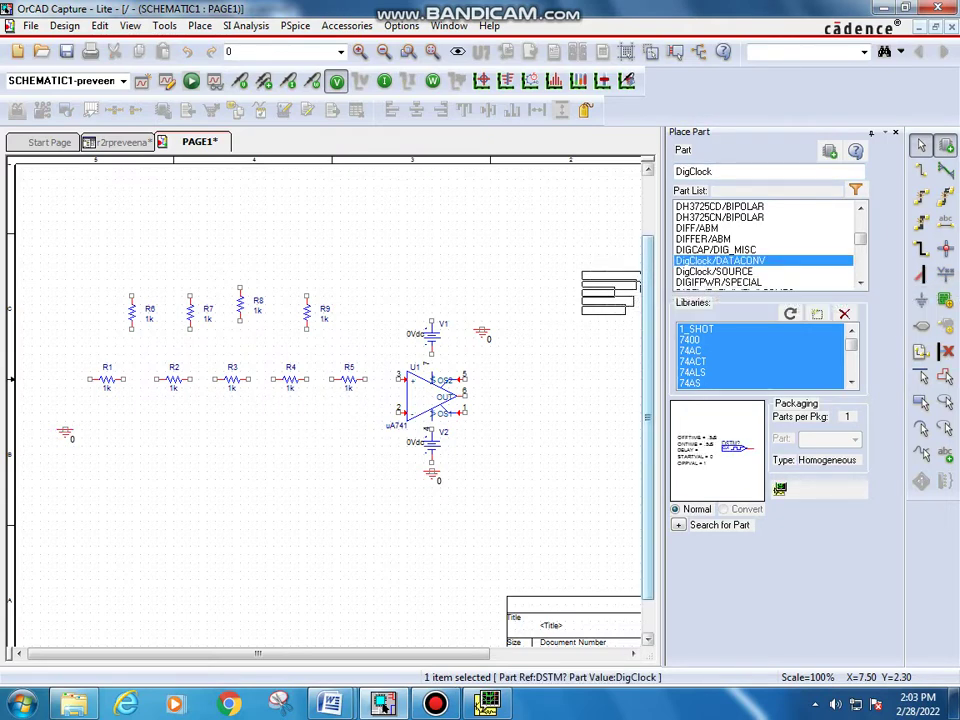
double_click(714, 271)
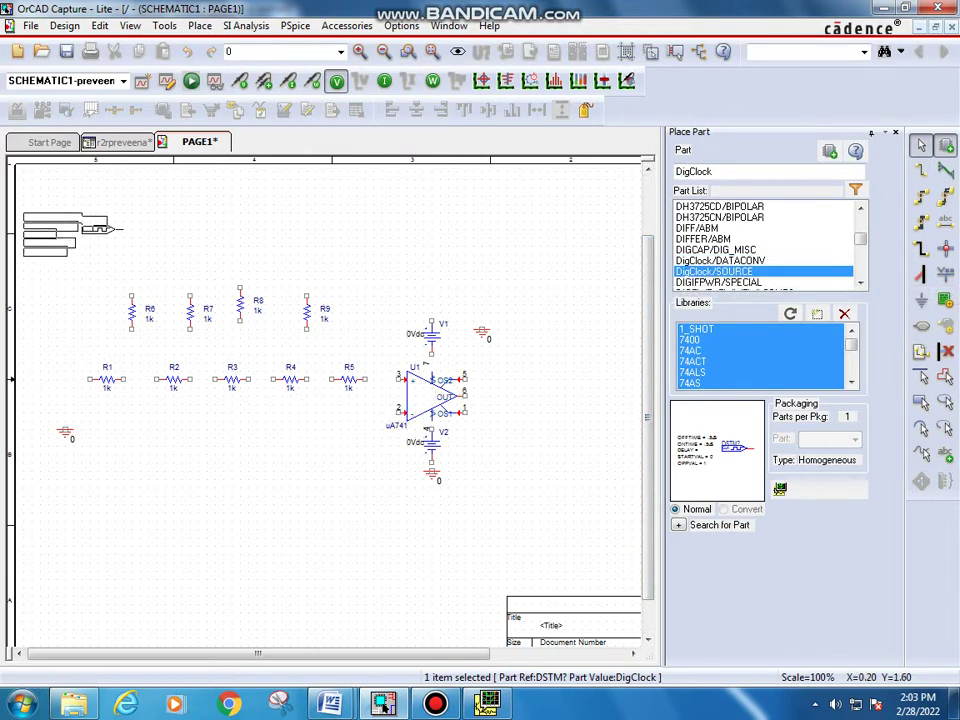
left_click(120, 220)
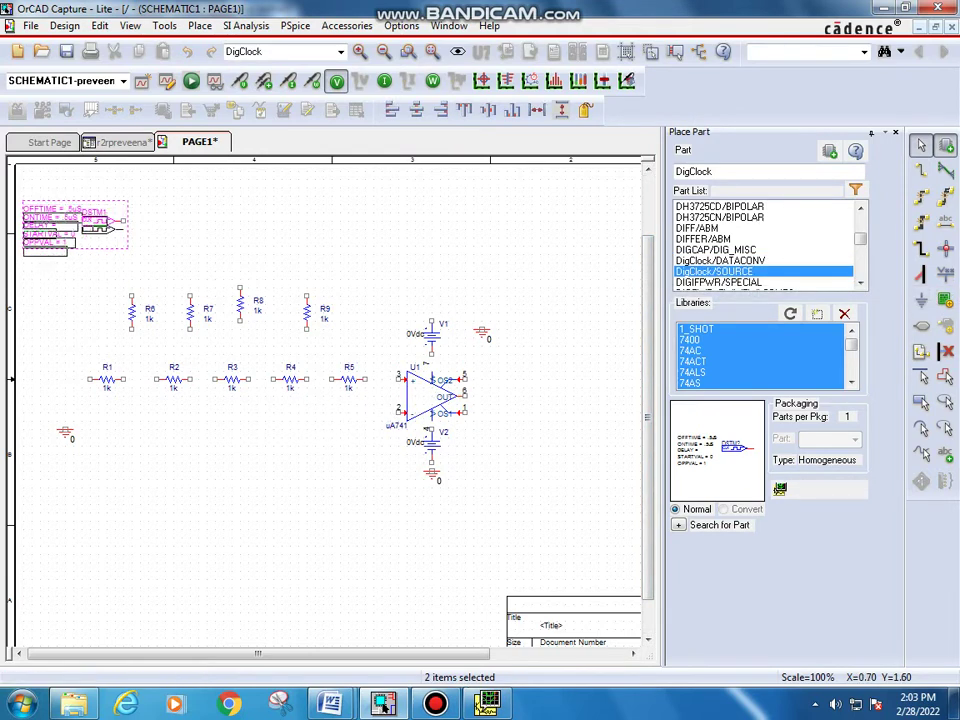
left_click(240, 220)
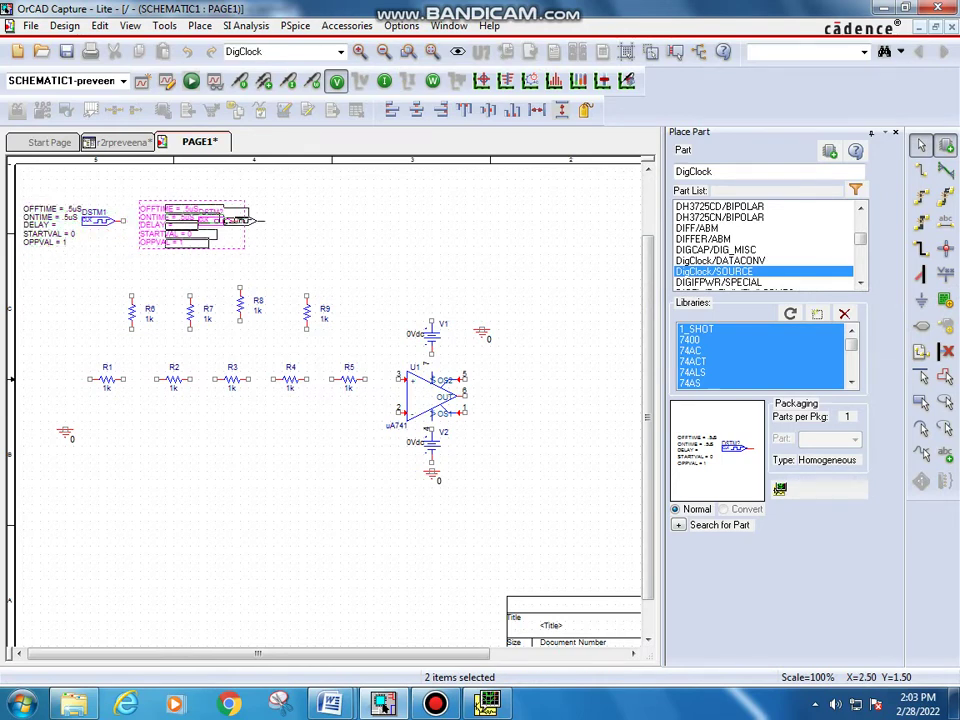
left_click(372, 220)
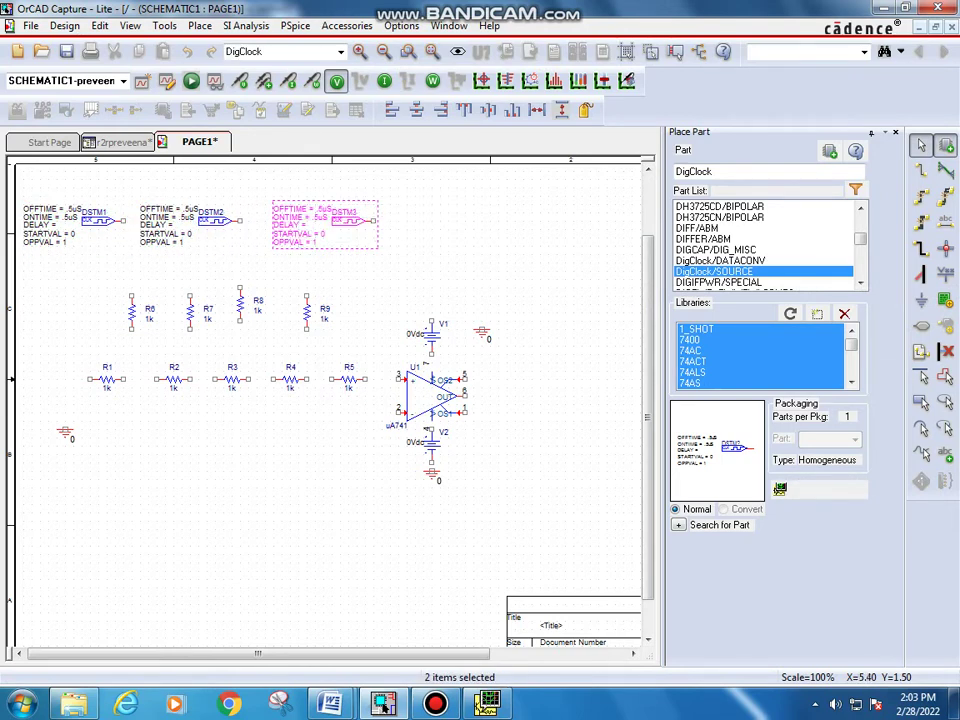
left_click(508, 220)
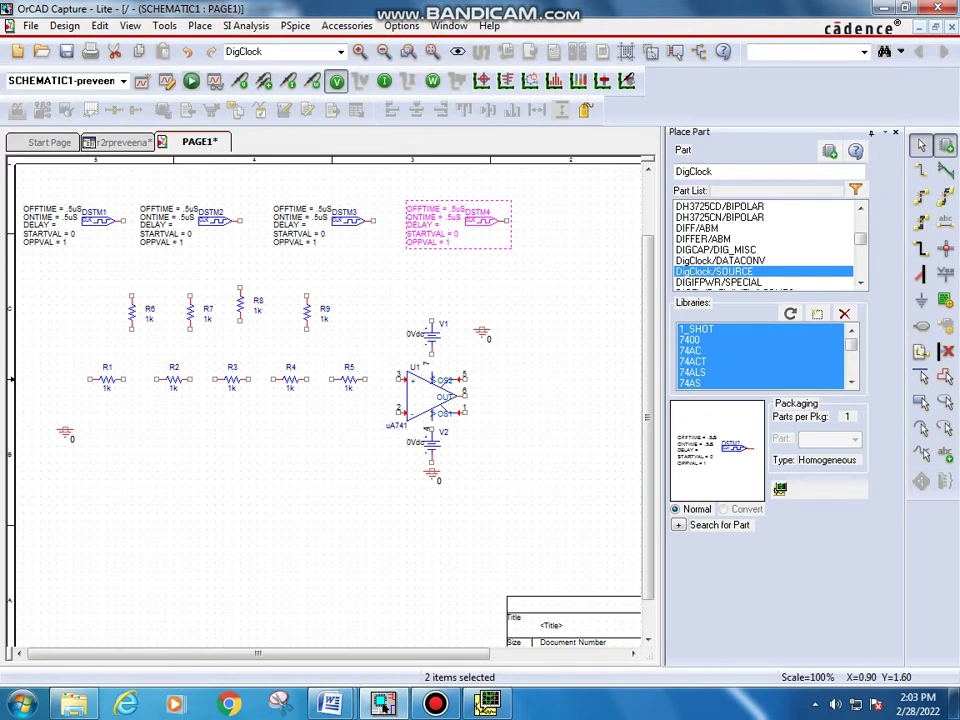
- Rotate clock sources DSTM1 and DSTM2 to vertical with their output pins facing down
left_click(95, 213)
left_click(50, 217)
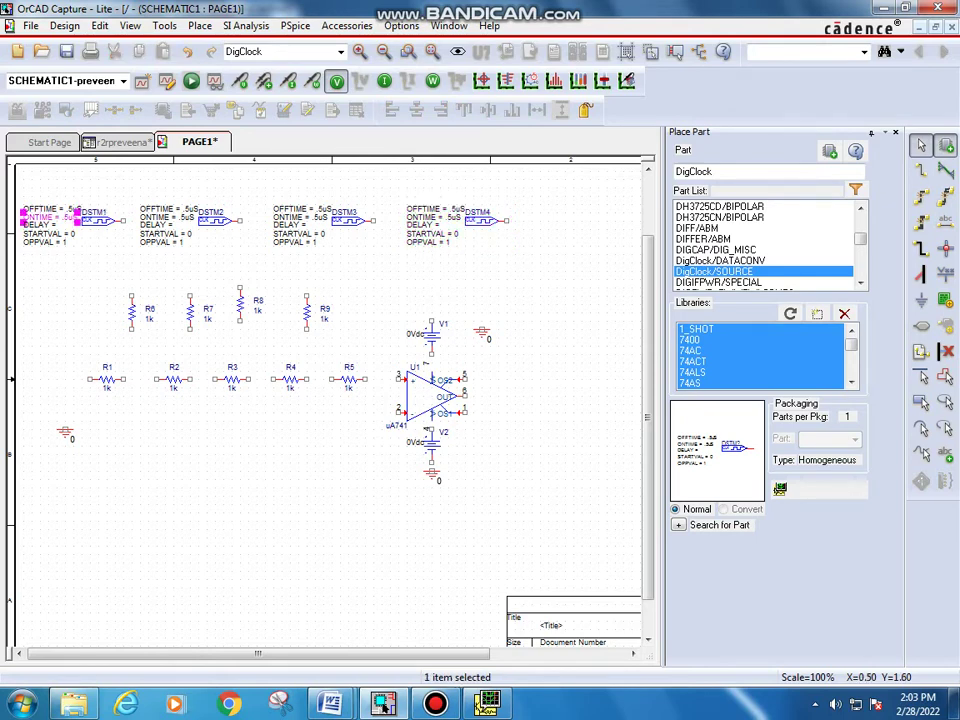
left_click(98, 219)
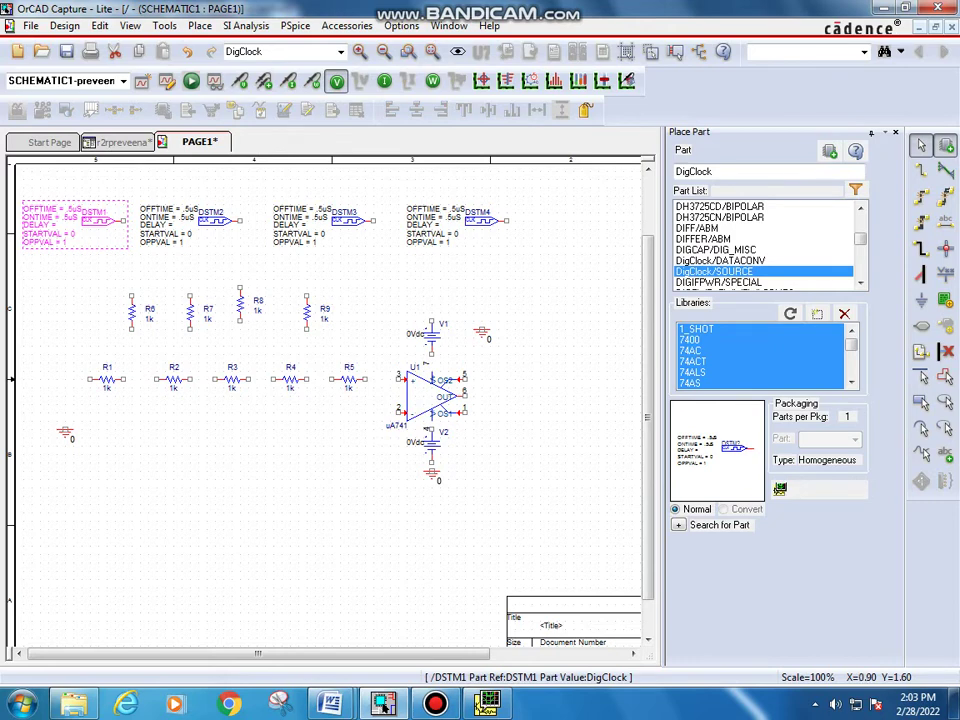
key("r")
key("v")
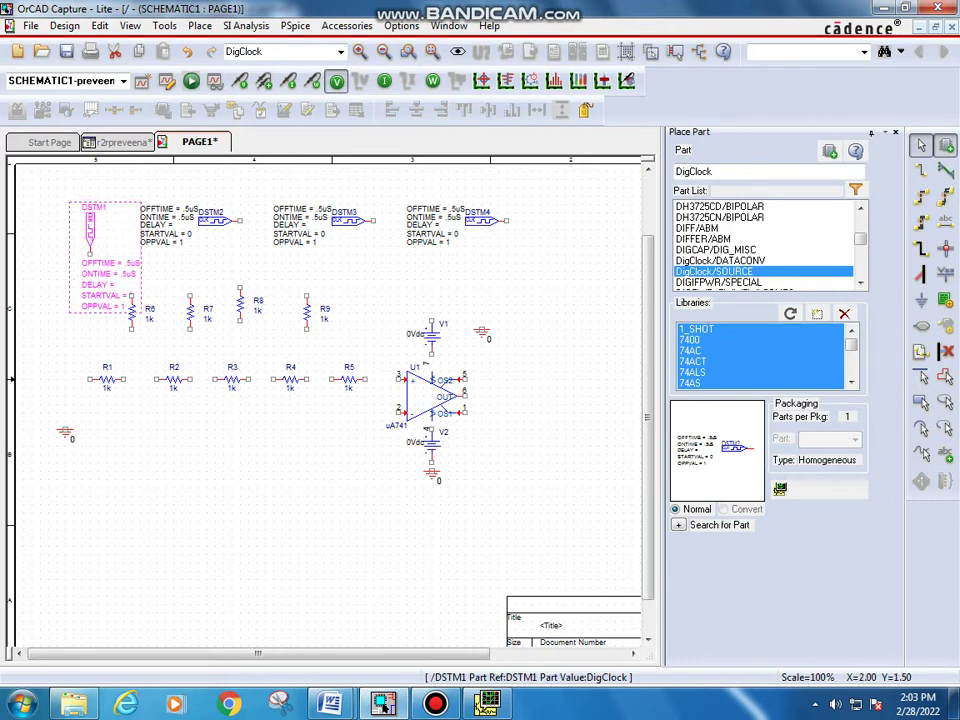
left_click(208, 220)
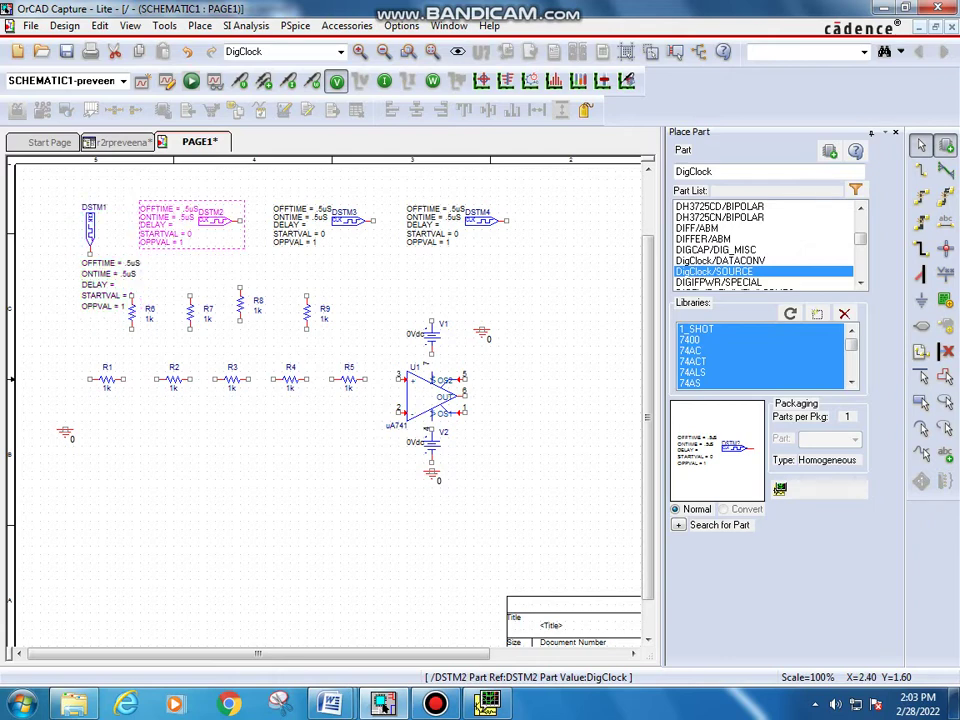
key("r")
key("r")
key("r")
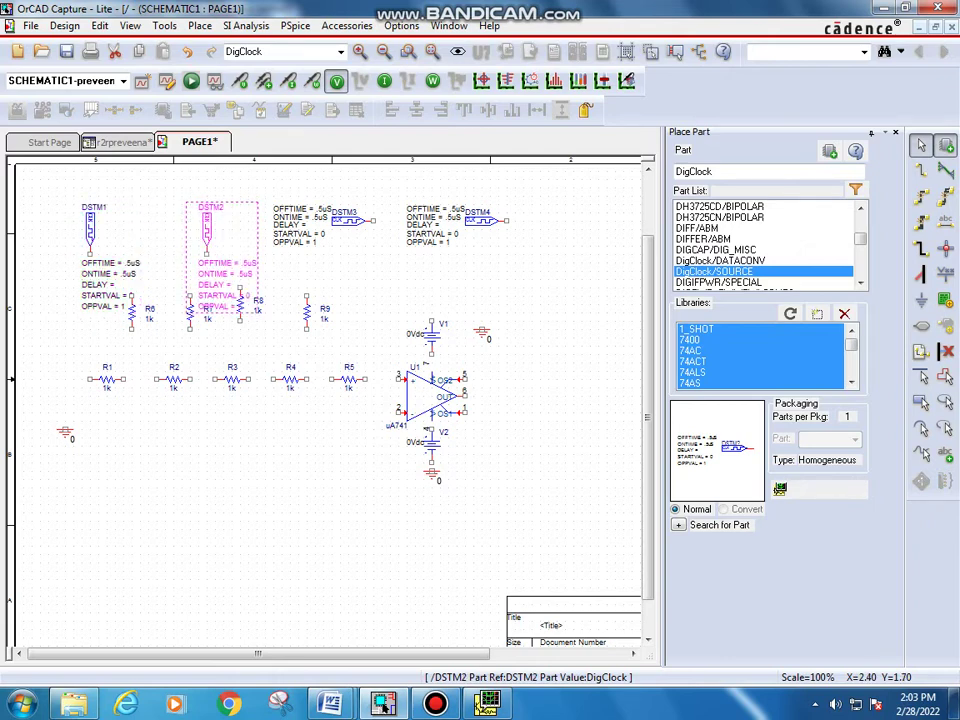
- Rotate clock sources DSTM3 and DSTM4 to vertical with their output pins facing down
left_click(345, 214)
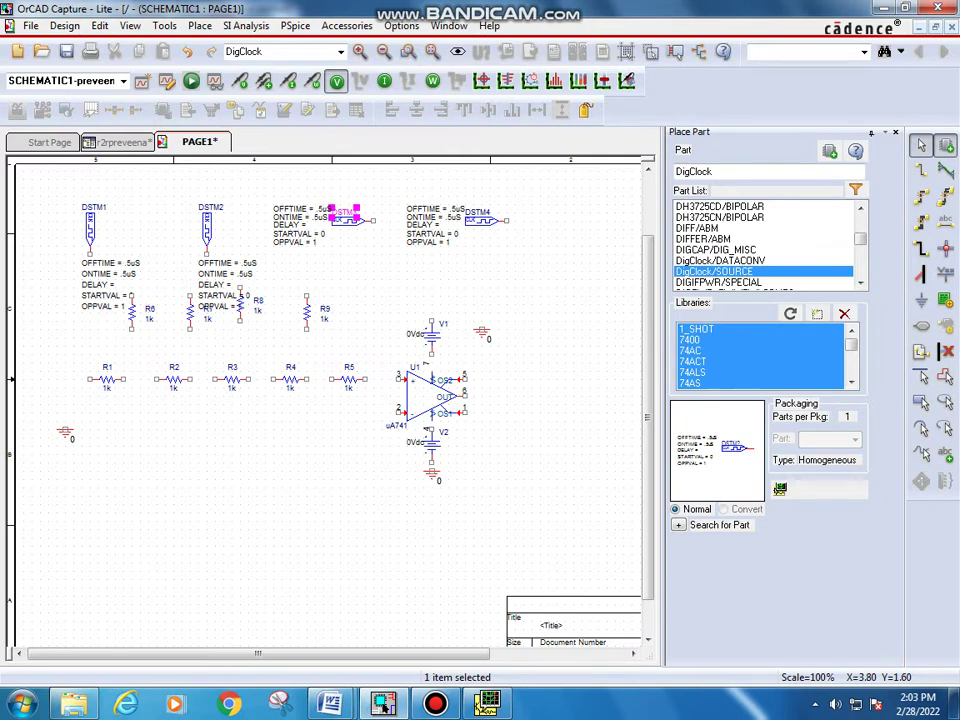
left_click(350, 221)
key("r")
key("r")
key("r")
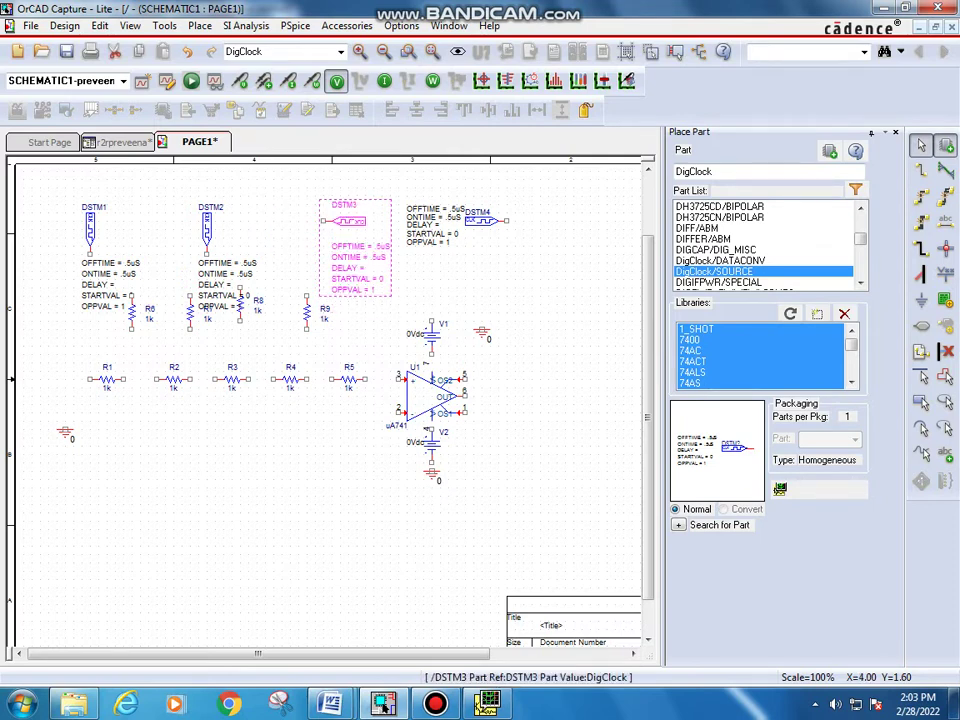
left_click(474, 216)
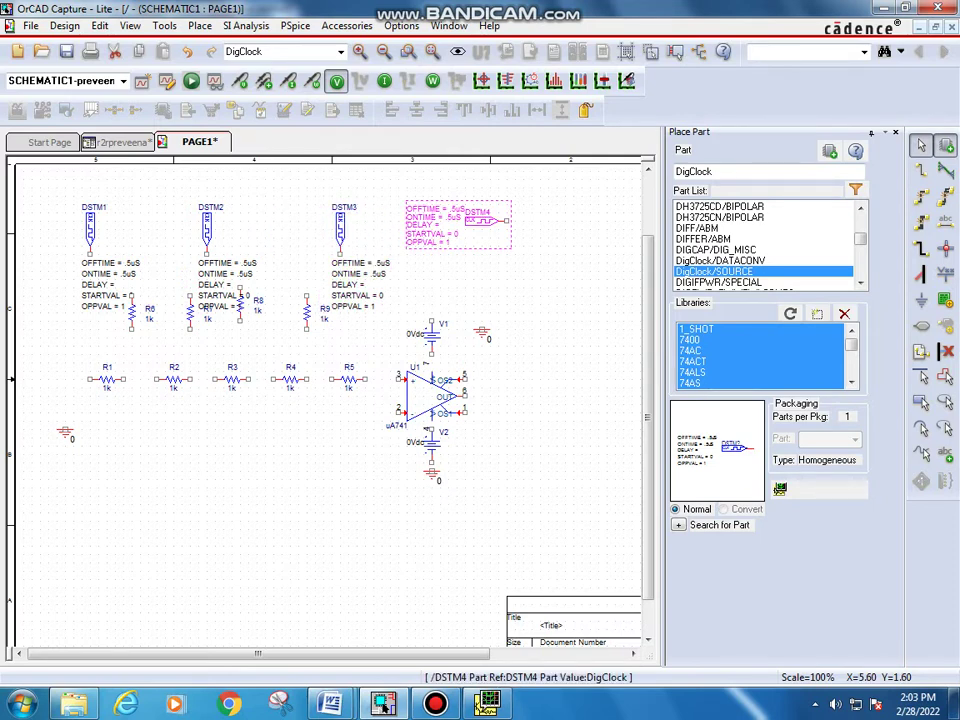
key("r")
key("r")
key("r")
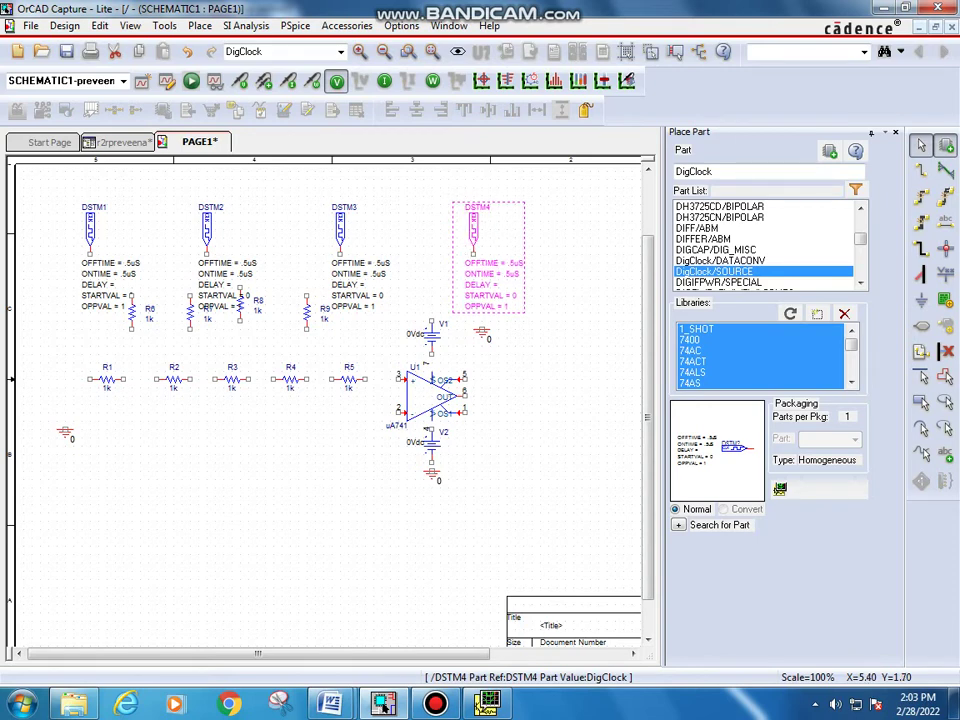
- Move clock source DSTM1 slightly right and up so it sits above and just left of R6
left_click_drag(94, 263, 132, 230)
left_click(90, 229)
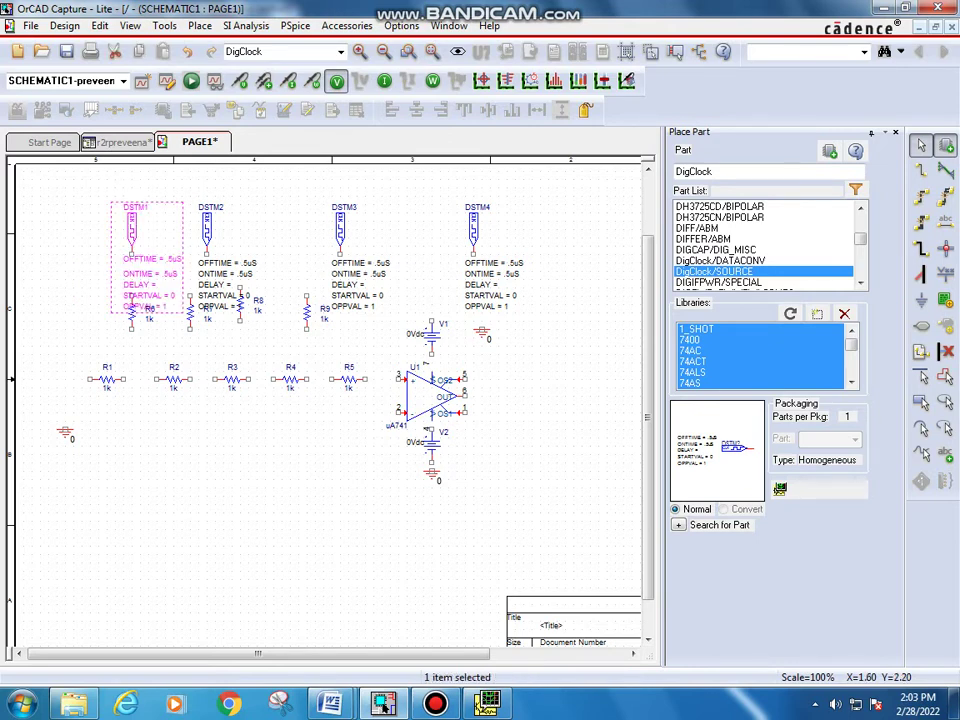
key("Escape")
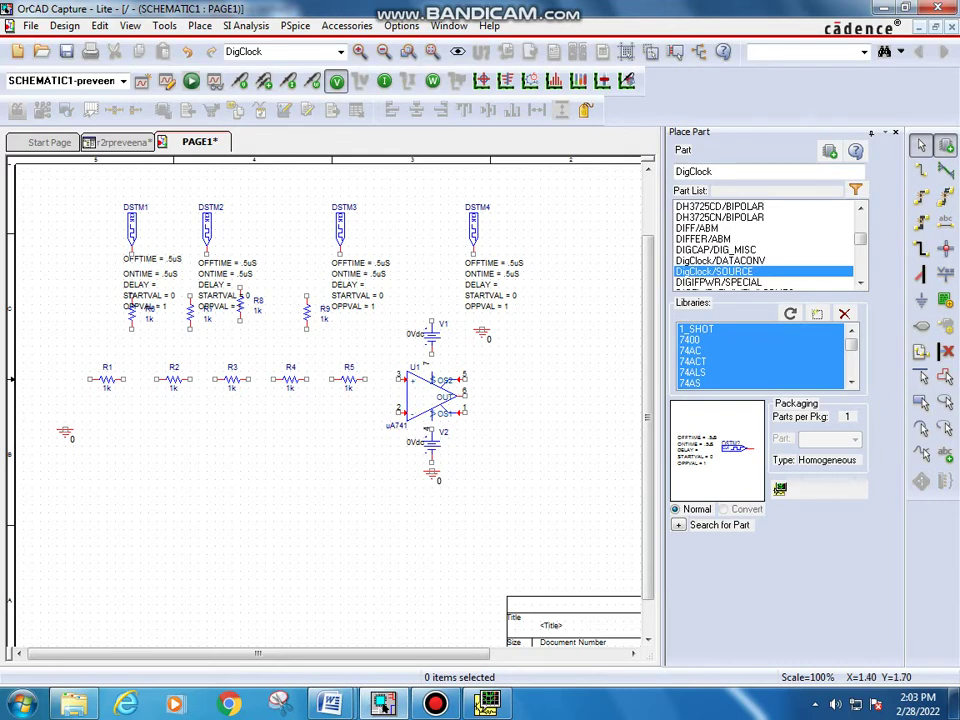
left_click_drag(130, 225, 107, 218)
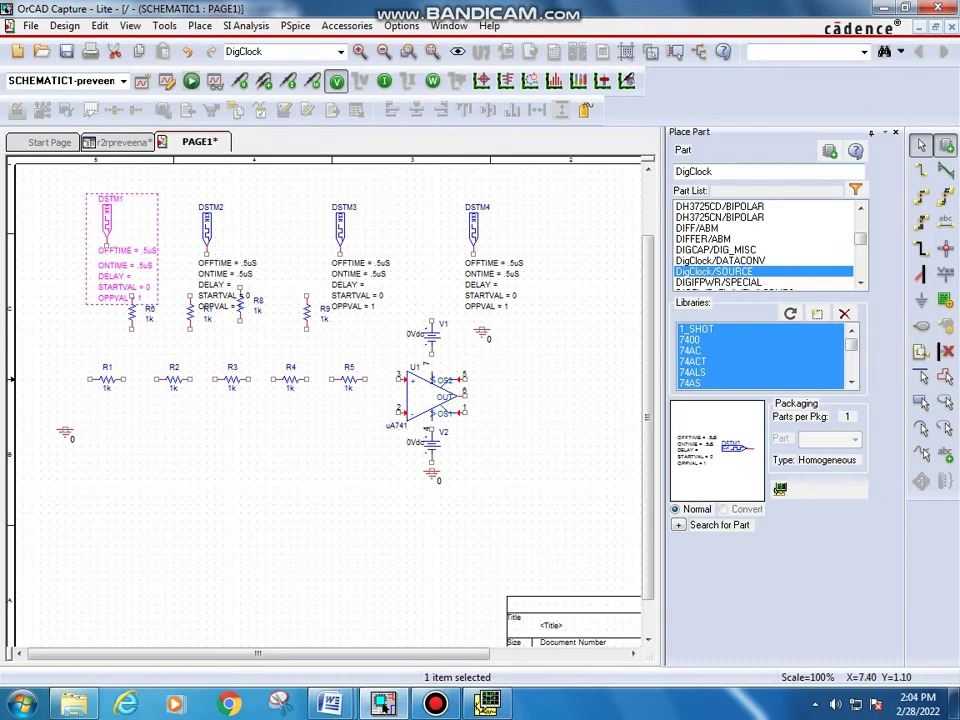
- Wire the outputs of DSTM1, DSTM2, DSTM3 and DSTM4 to the upper ends of R6, R7, R8 and R9 respectively
left_click(921, 170)
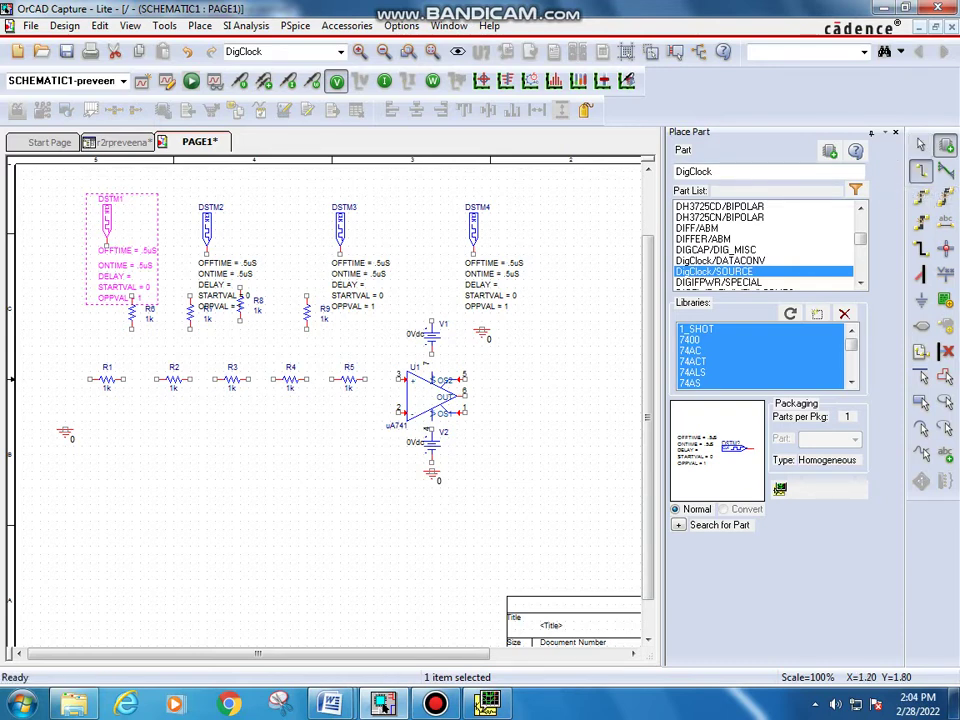
left_click(106, 240)
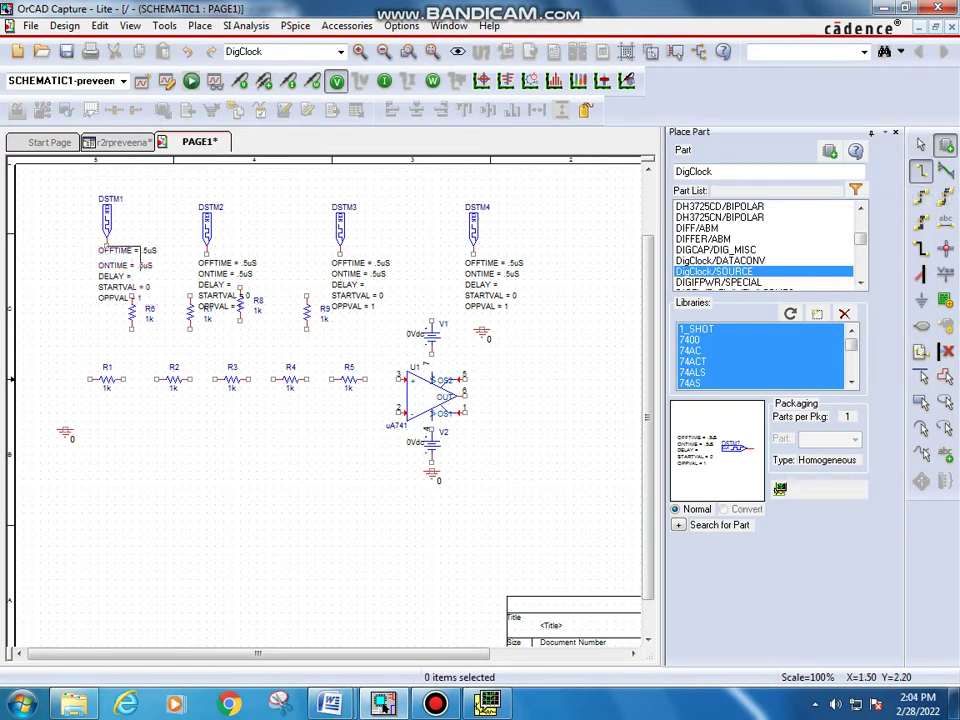
left_click(131, 296)
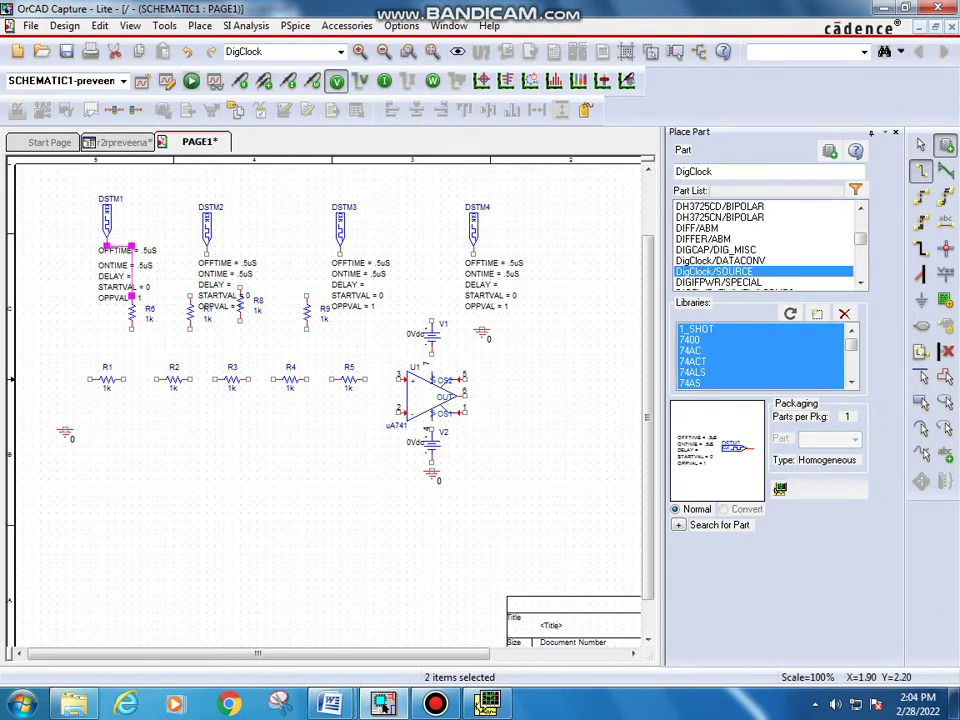
left_click(206, 253)
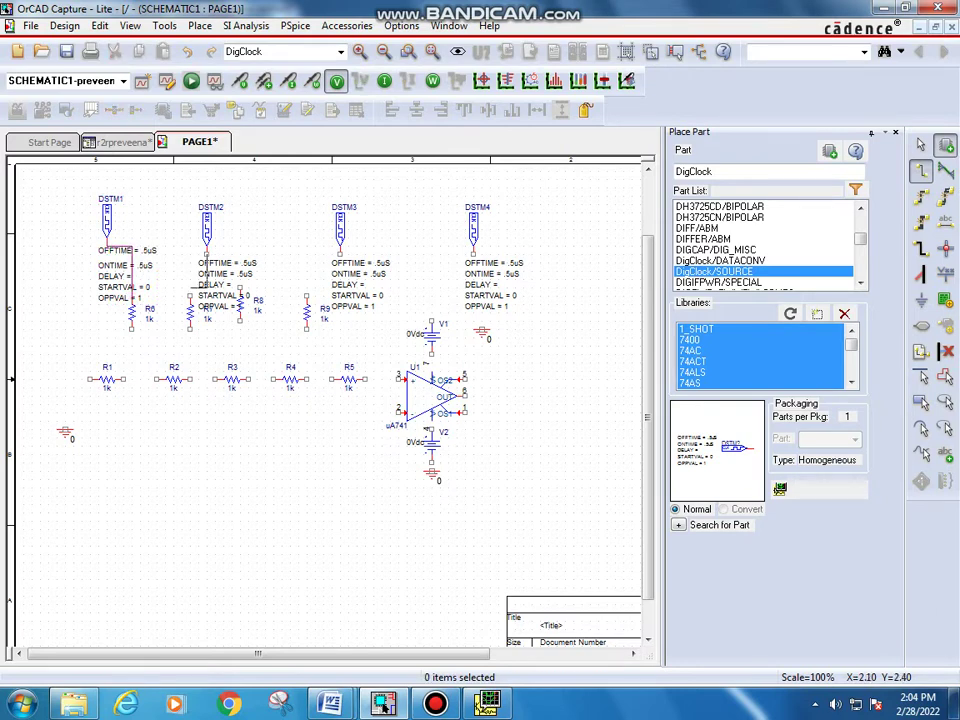
left_click(190, 296)
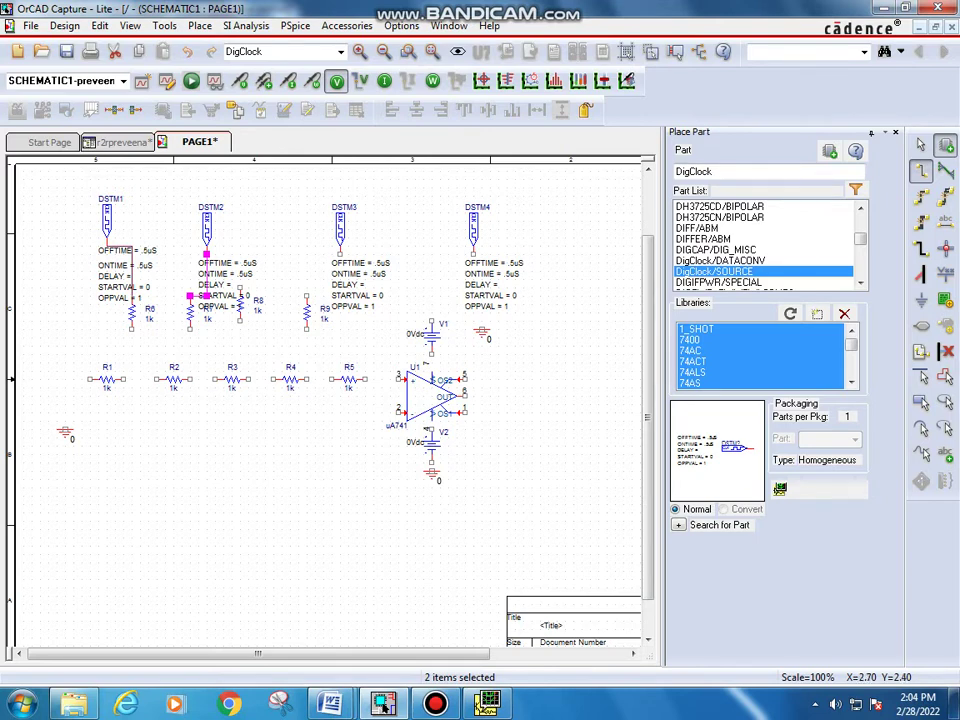
left_click(240, 292)
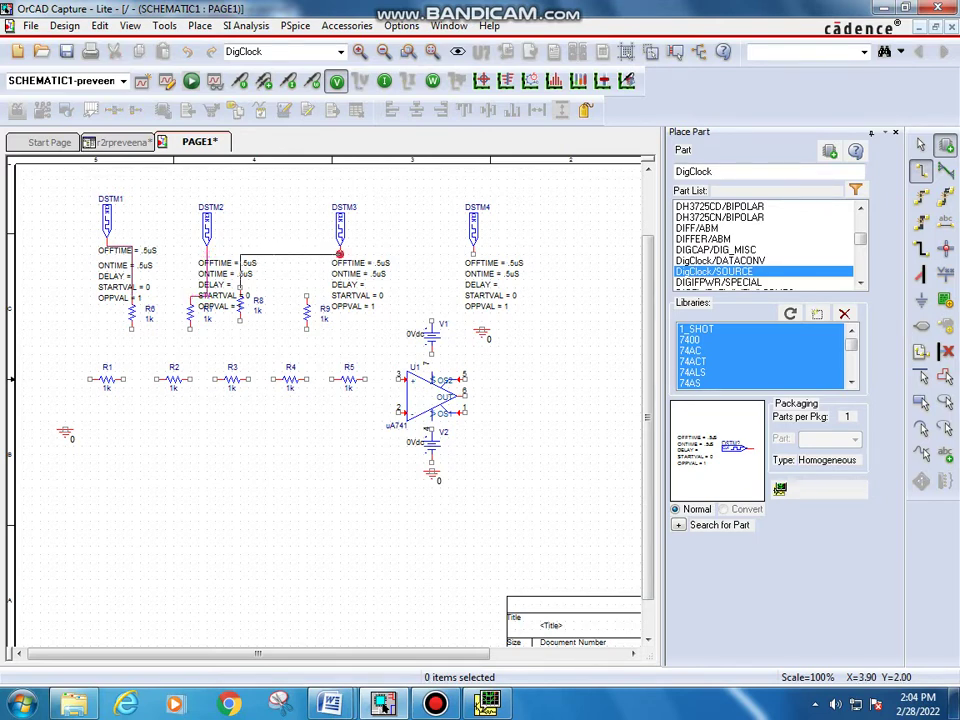
left_click(340, 253)
left_click(306, 296)
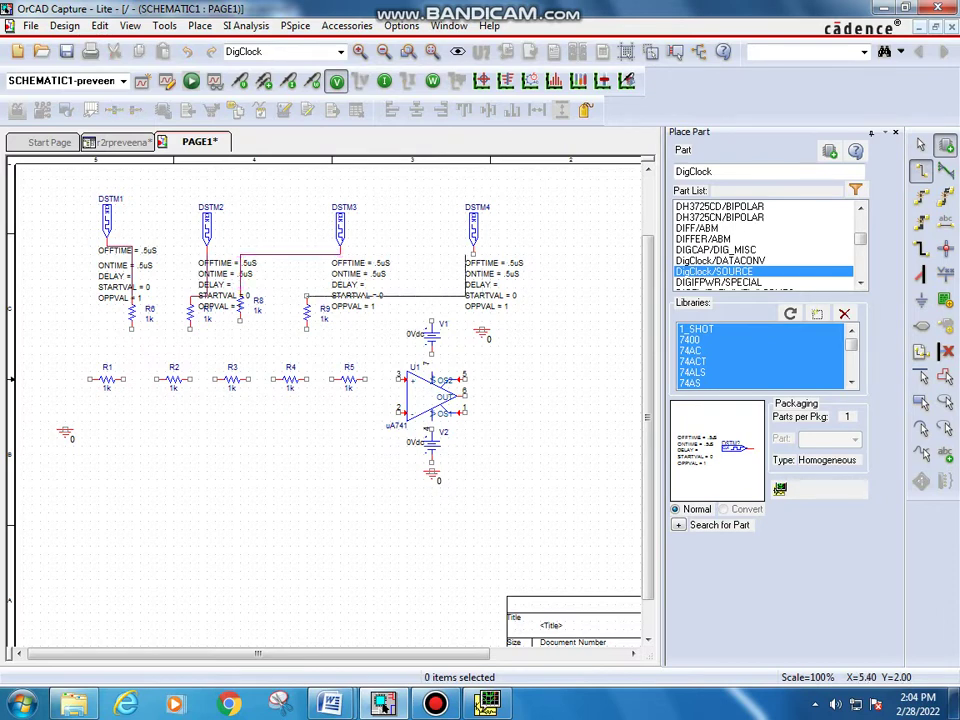
left_click(473, 254)
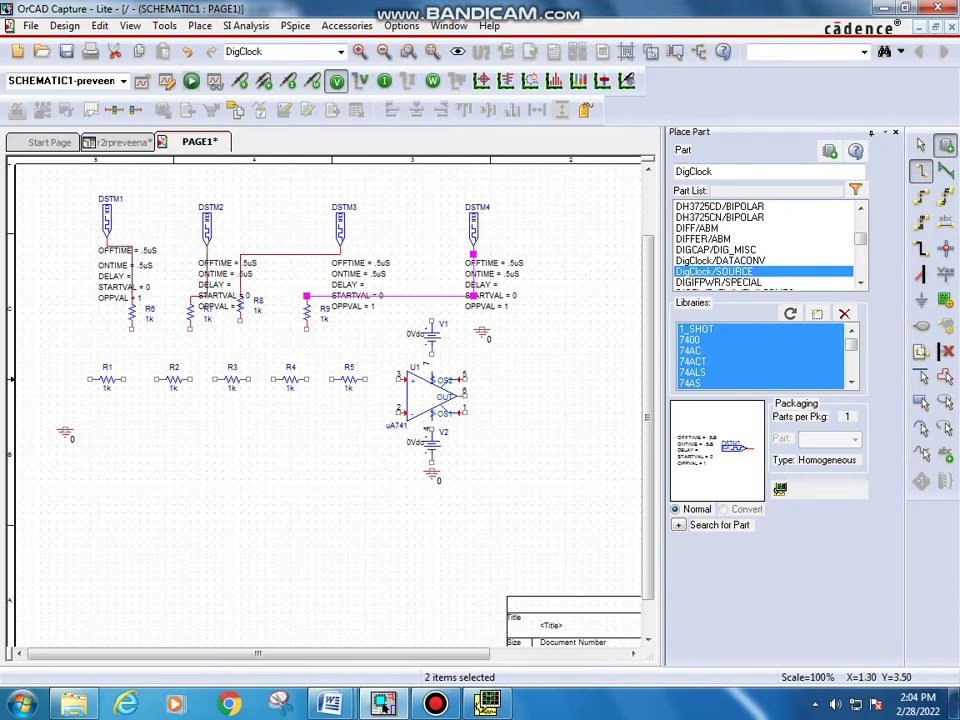
- Wire resistors R1 through R5 in series and connect the free end of R5 to pin 3 of the op-amp
left_click(122, 379)
left_click(156, 379)
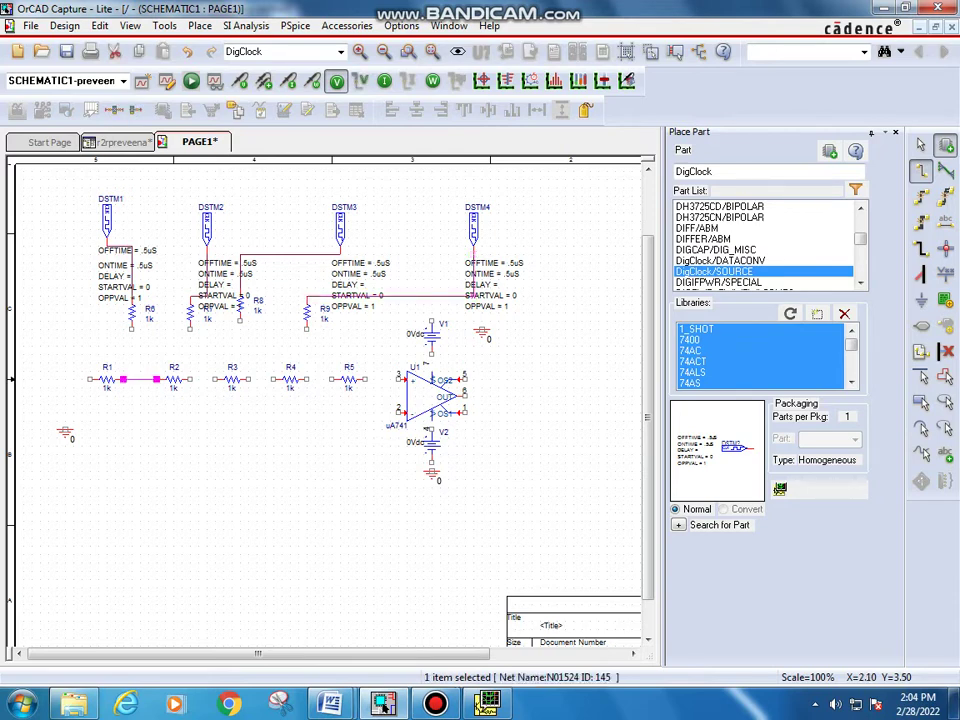
left_click(190, 379)
left_click(214, 379)
left_click(248, 379)
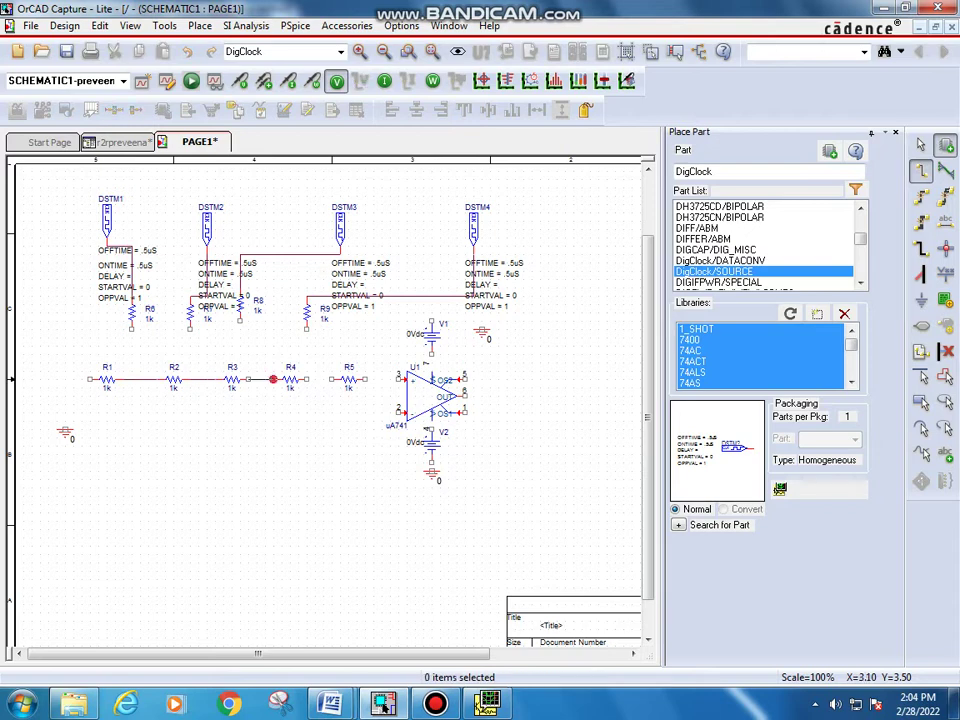
left_click(277, 379)
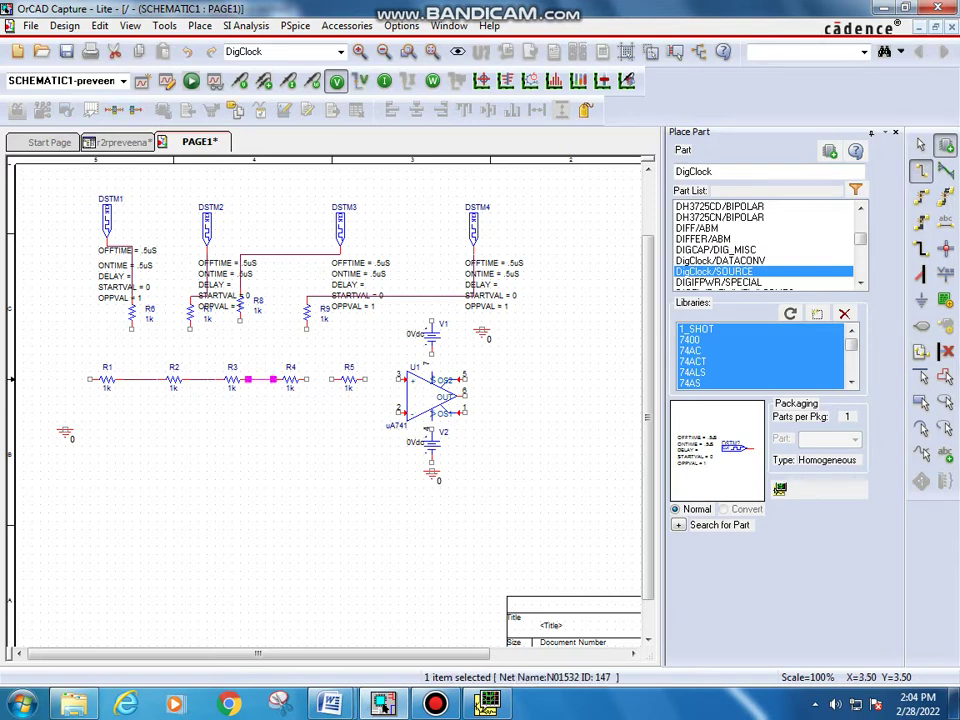
left_click(306, 379)
left_click(332, 379)
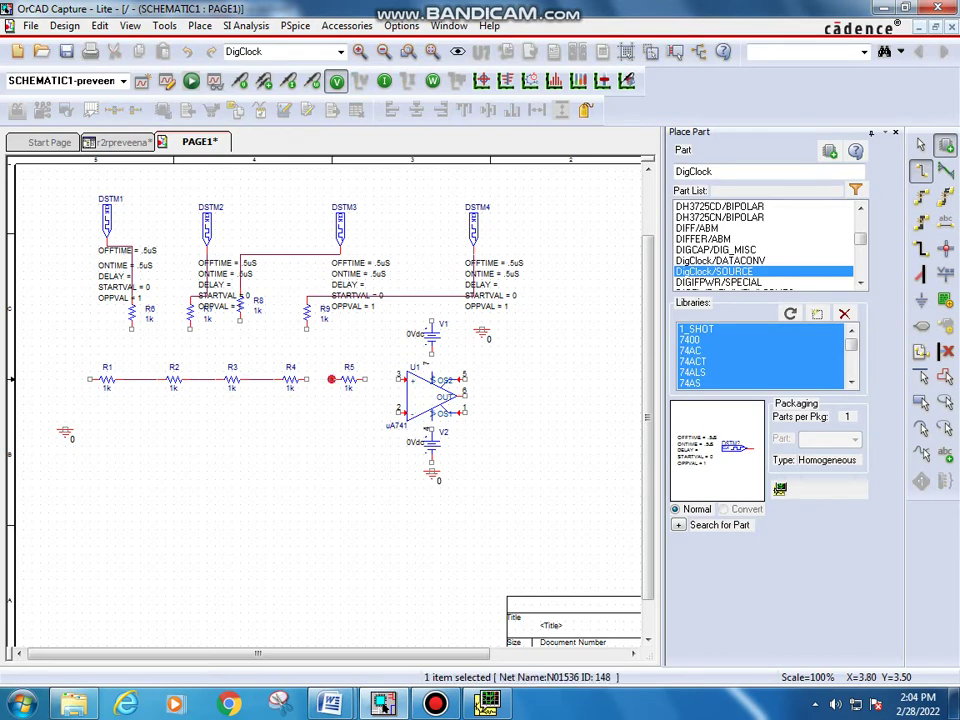
left_click(366, 379)
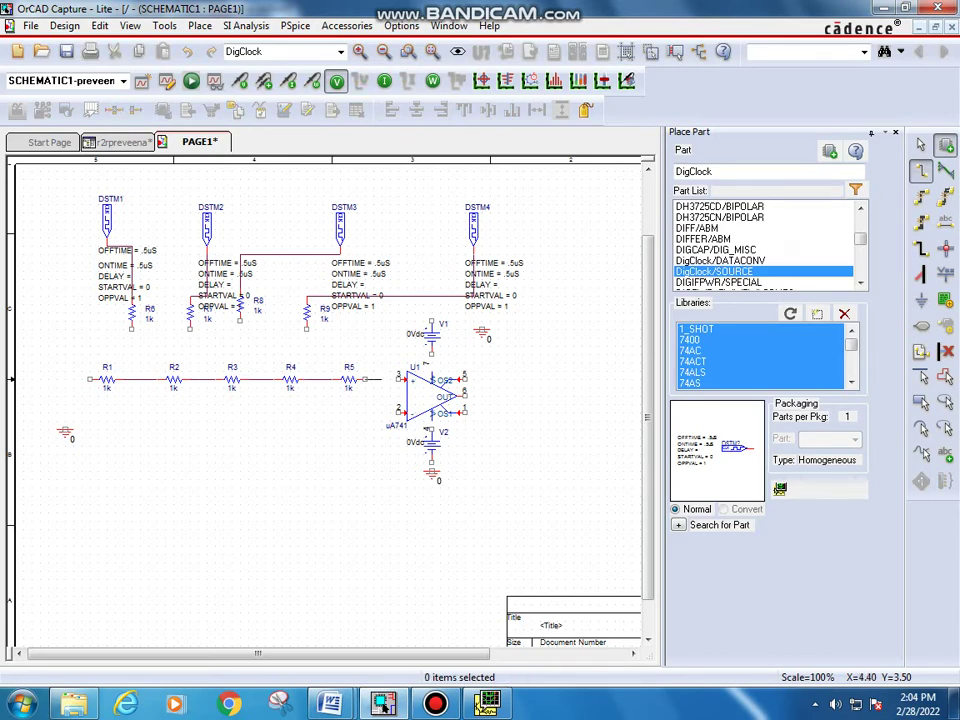
left_click(398, 379)
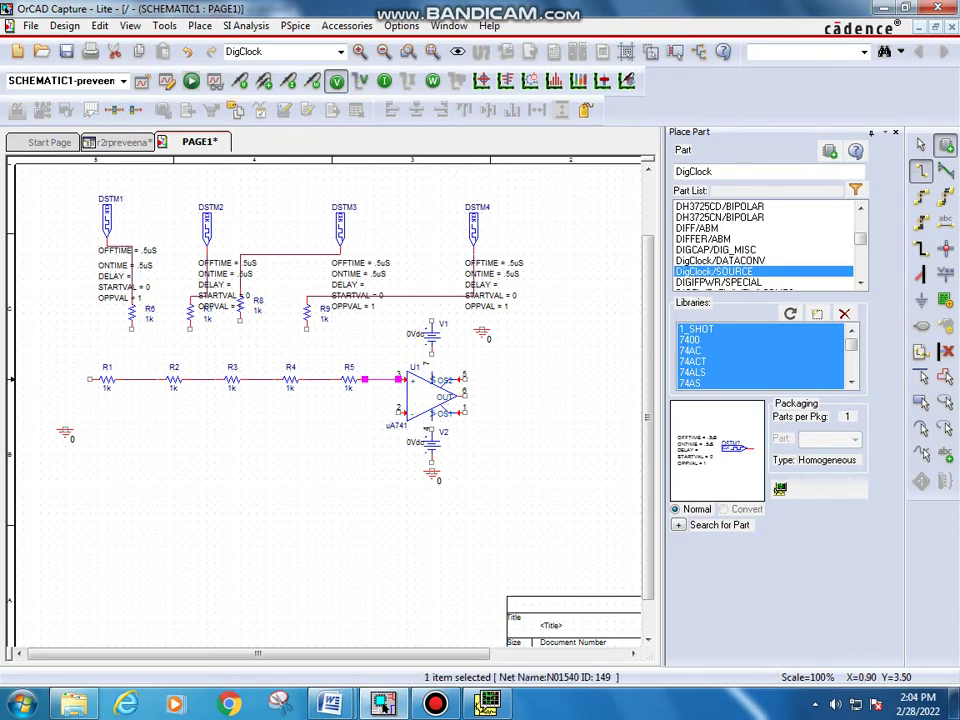
- Wire the free end of R1 to the ground symbol below it, and R6's lower end to the node between R1 and R2
left_click(90, 379)
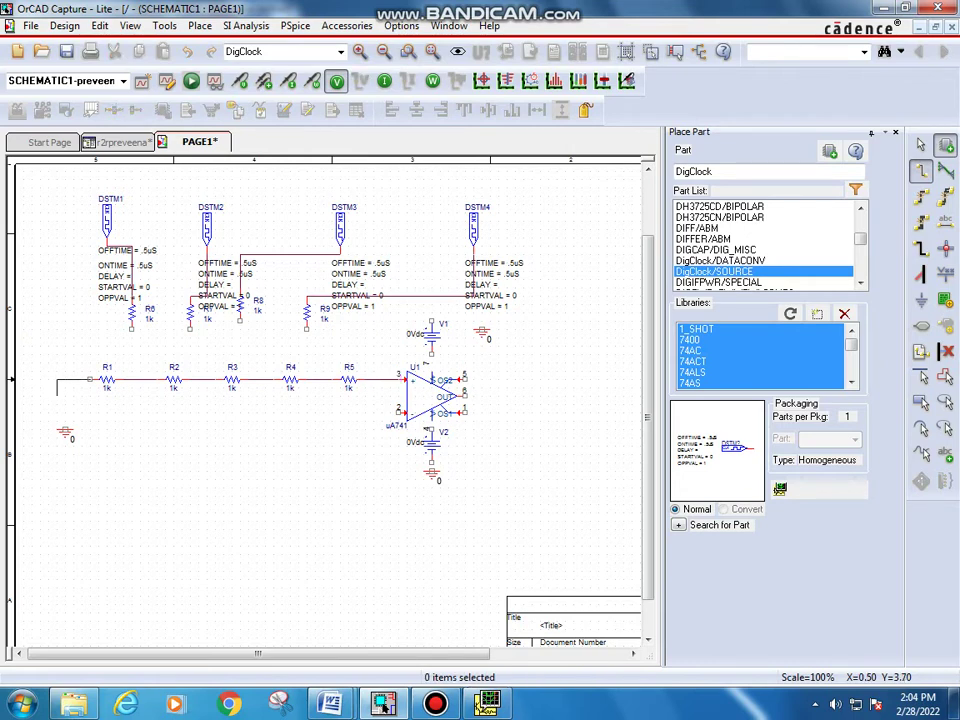
left_click(65, 430)
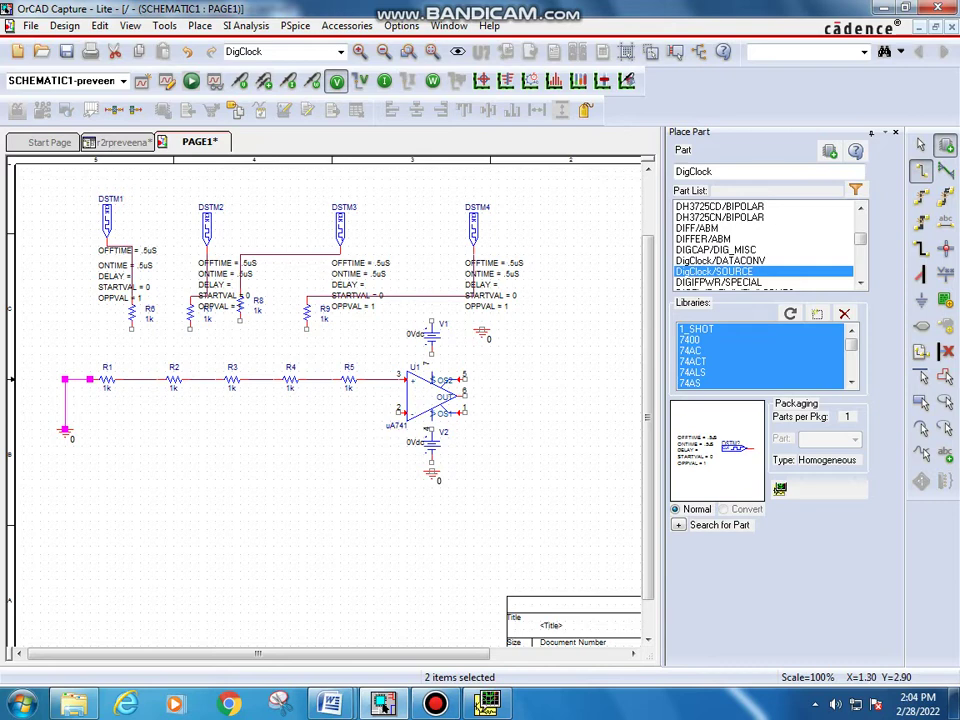
left_click(132, 329)
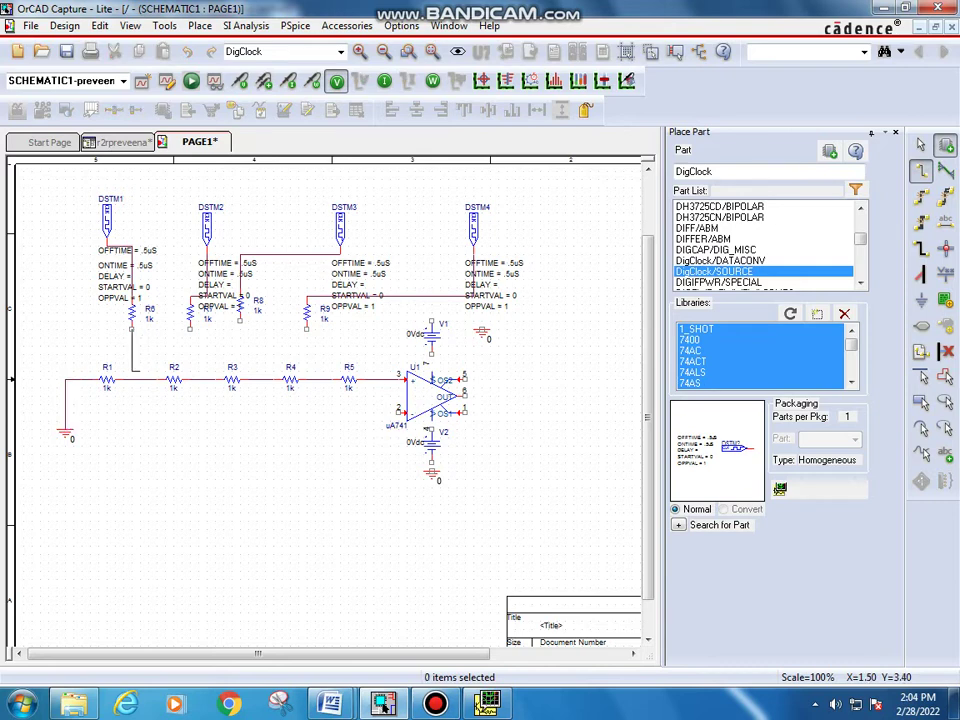
left_click(131, 378)
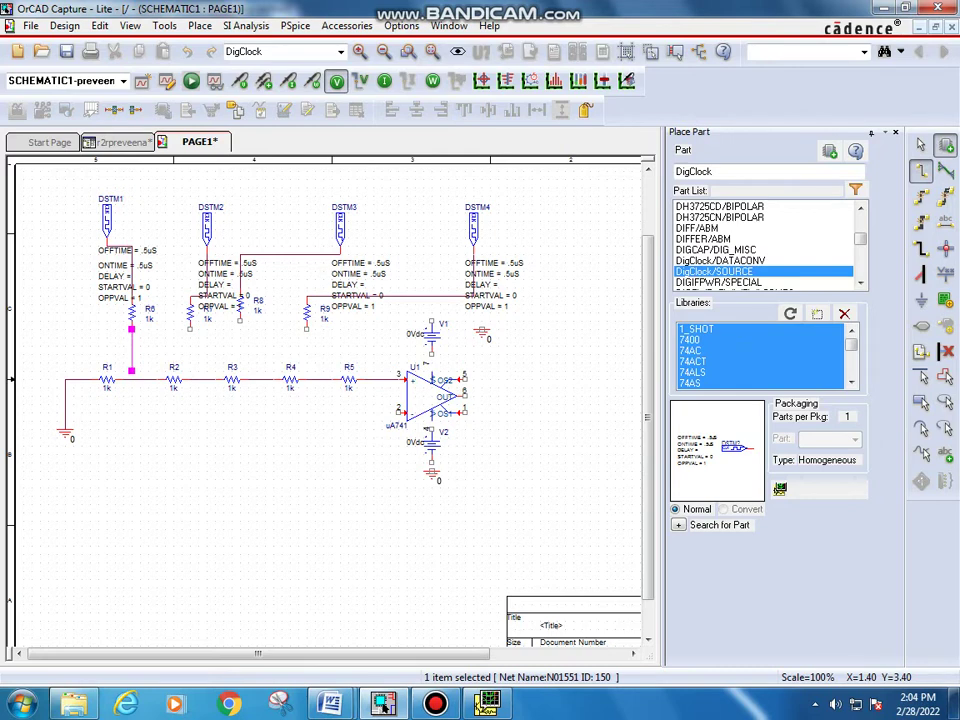
left_click(131, 379)
- Wire the lower ends of R7, R8 and R9 to the R2–R3, R3–R4 and R4–R5 nodes respectively
left_click(190, 329)
left_click(190, 379)
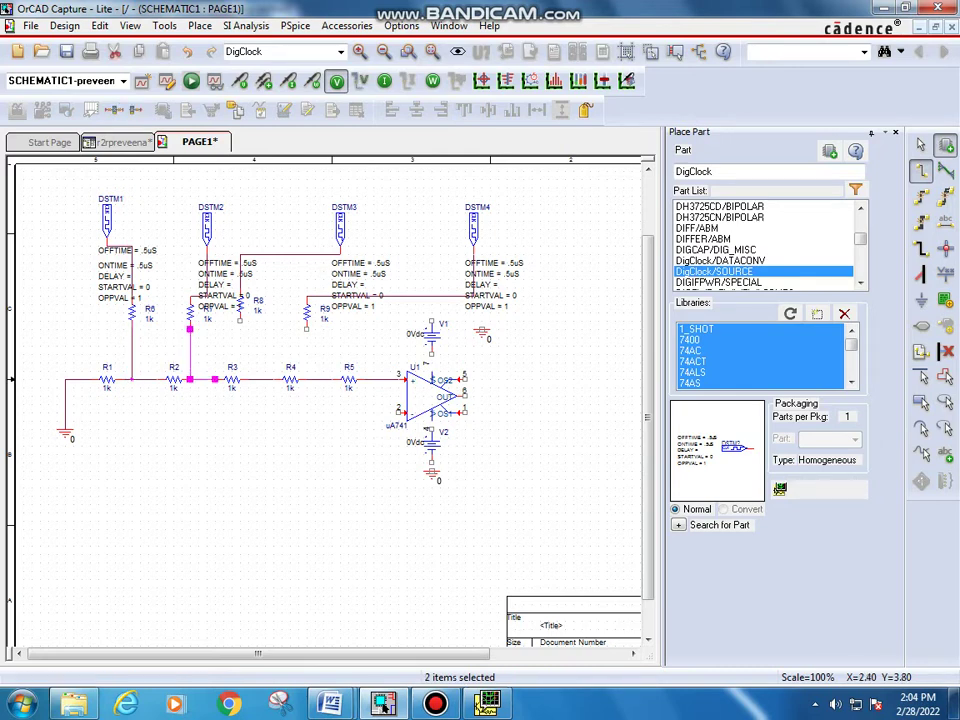
left_click(240, 321)
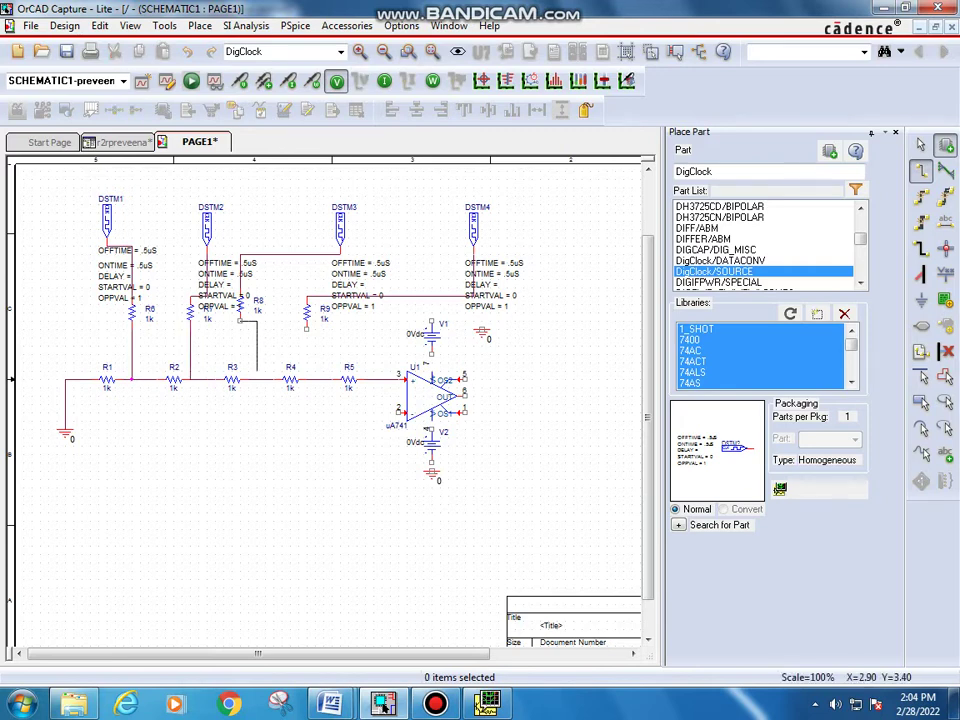
left_click(256, 379)
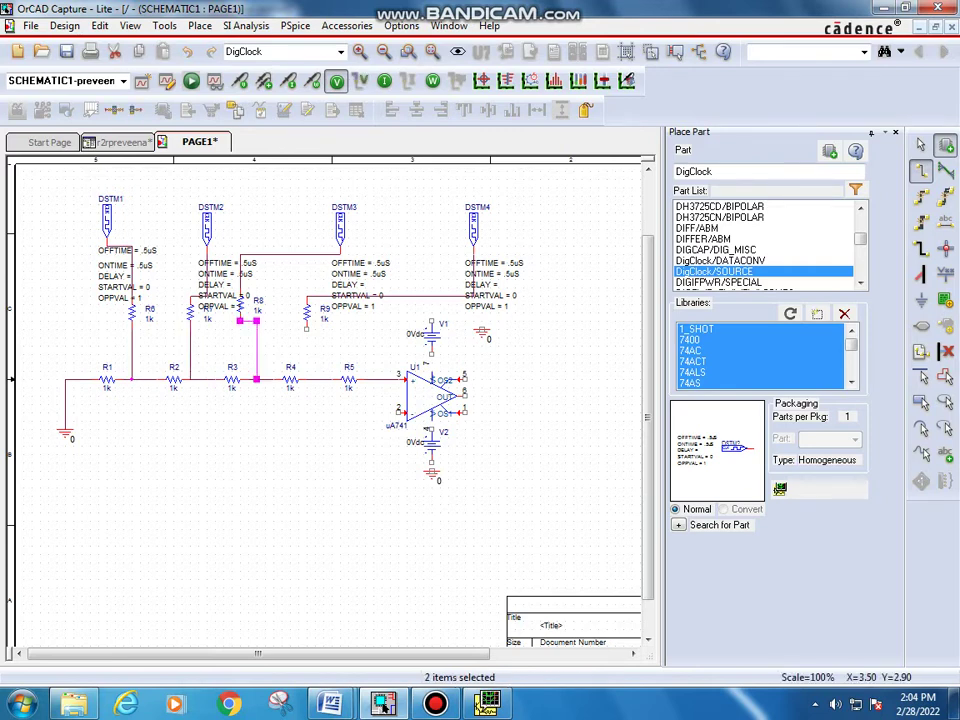
left_click(307, 329)
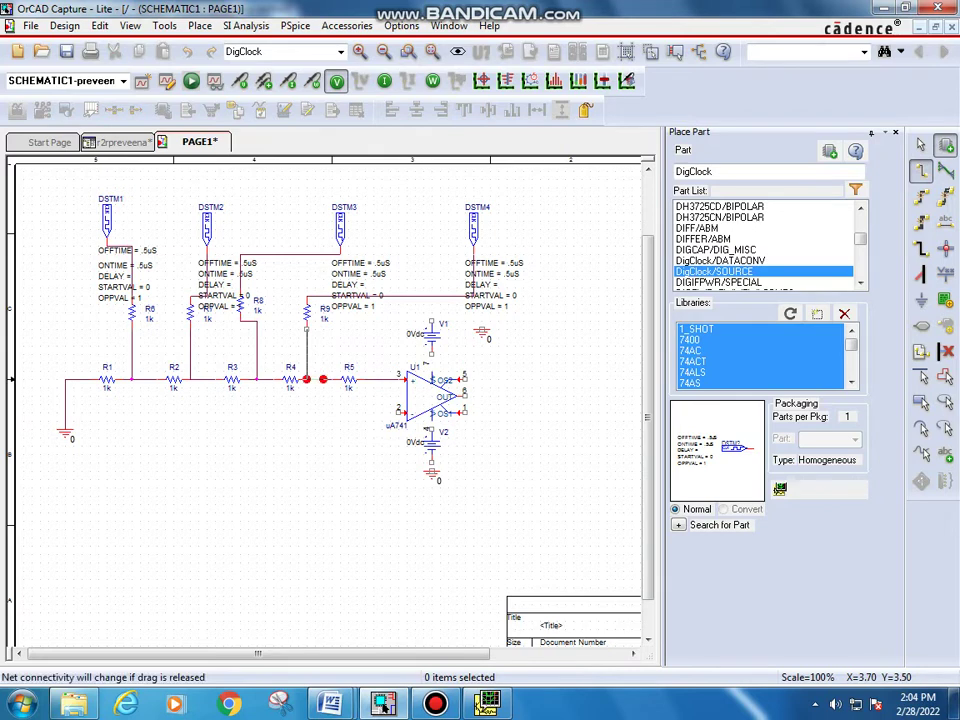
left_click(323, 379)
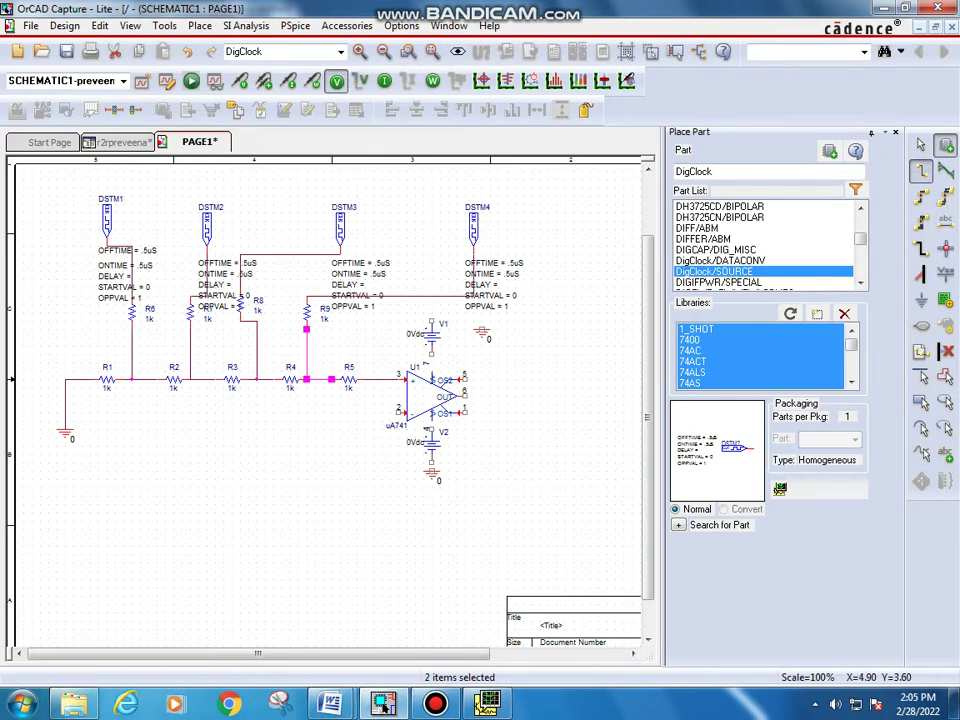
key("Escape")
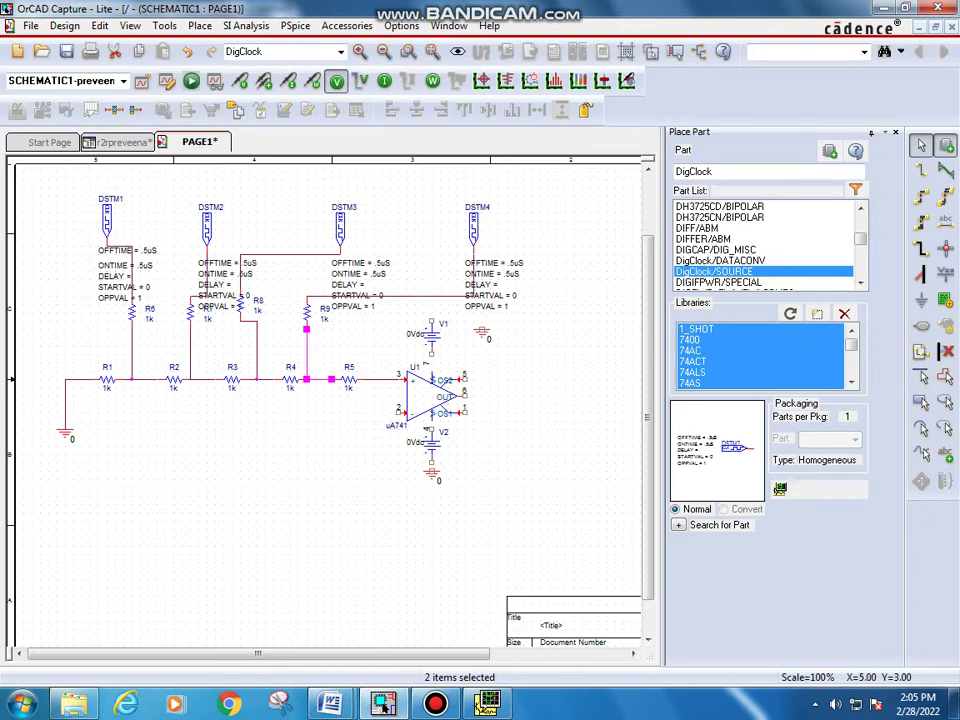
- Rotate DC sources V1 and V2 by 180 degrees each
left_click(426, 332)
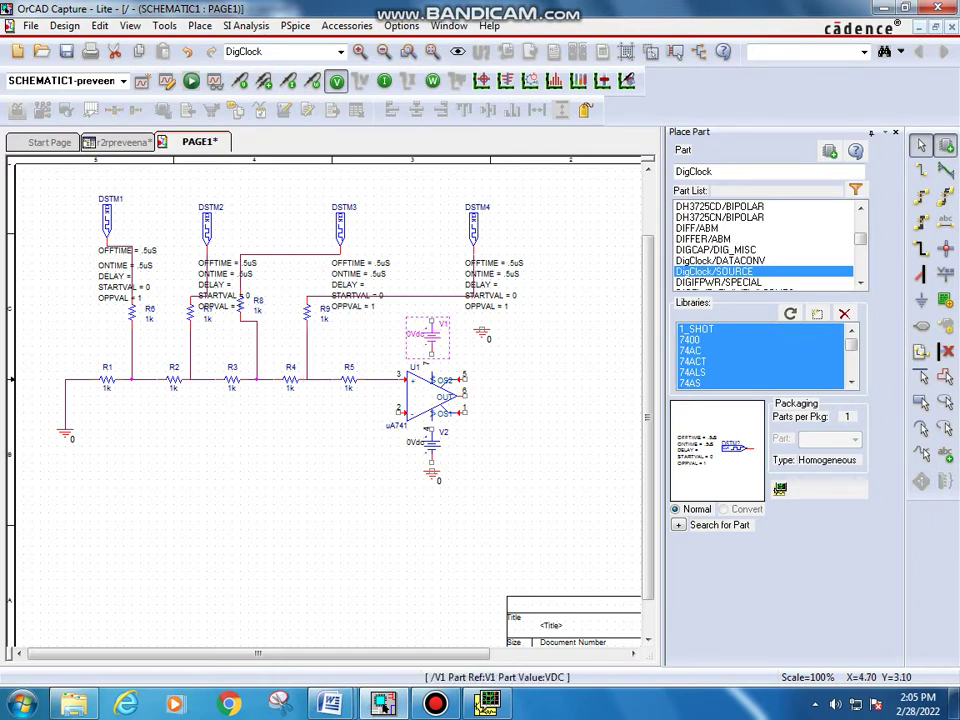
key("r")
key("r")
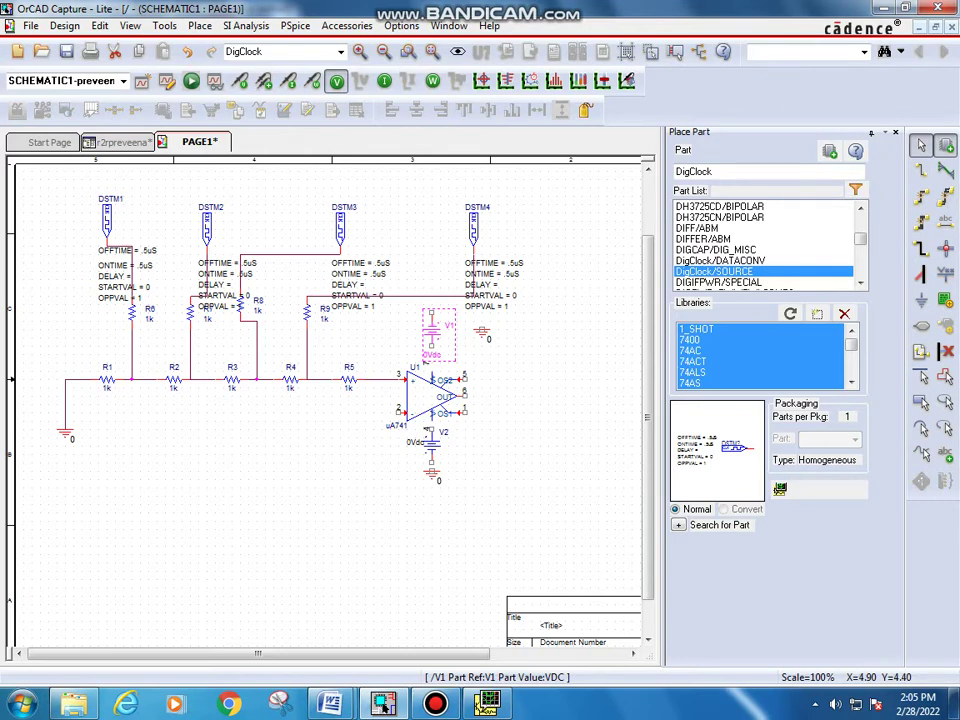
left_click(431, 443)
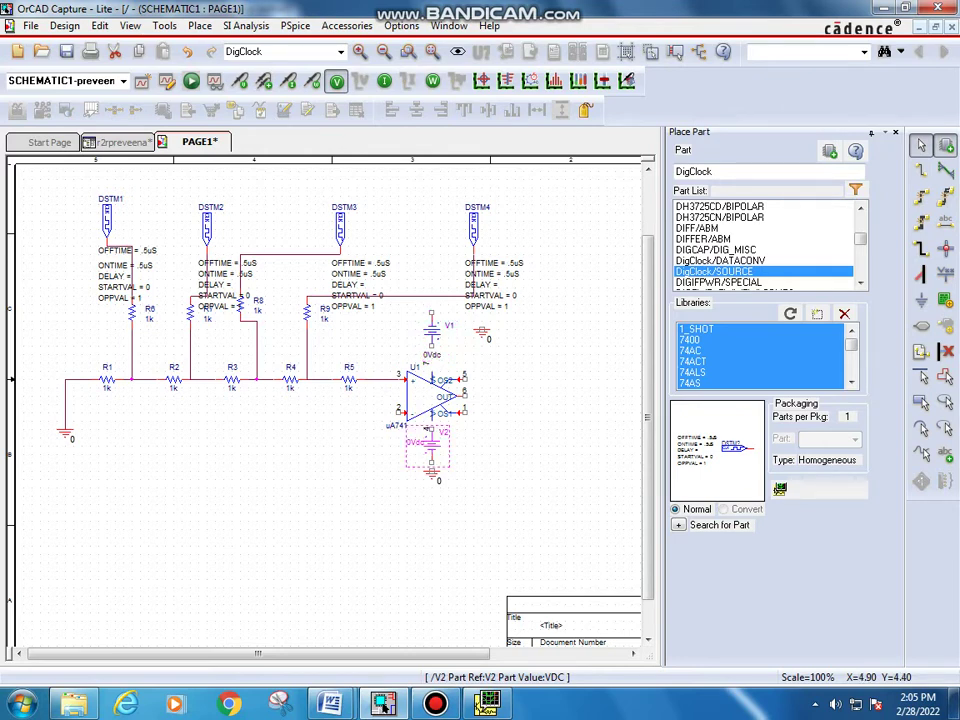
key("r")
key("r")
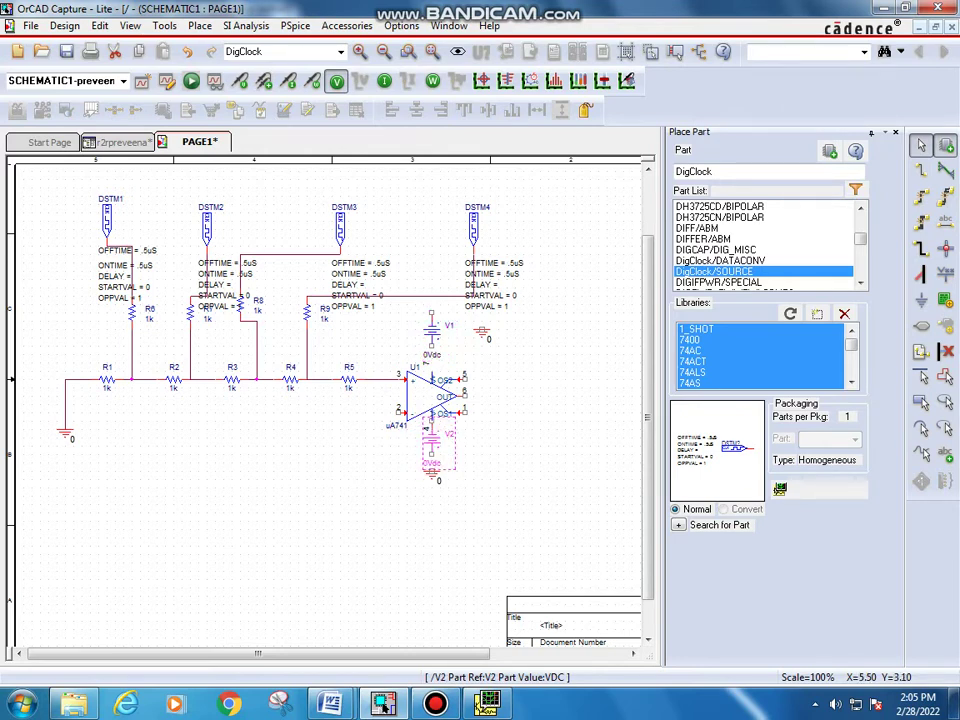
- Wire V1's lower terminal to op-amp pin 7 and its upper terminal to the adjacent ground symbol
left_click(921, 171)
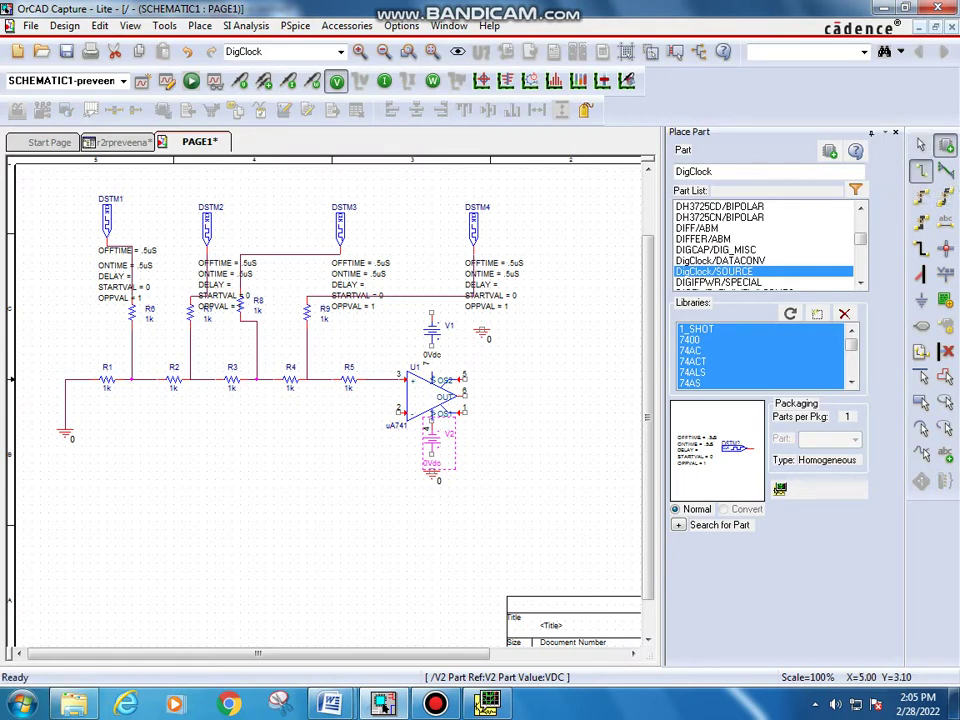
left_click(432, 346)
left_click(432, 371)
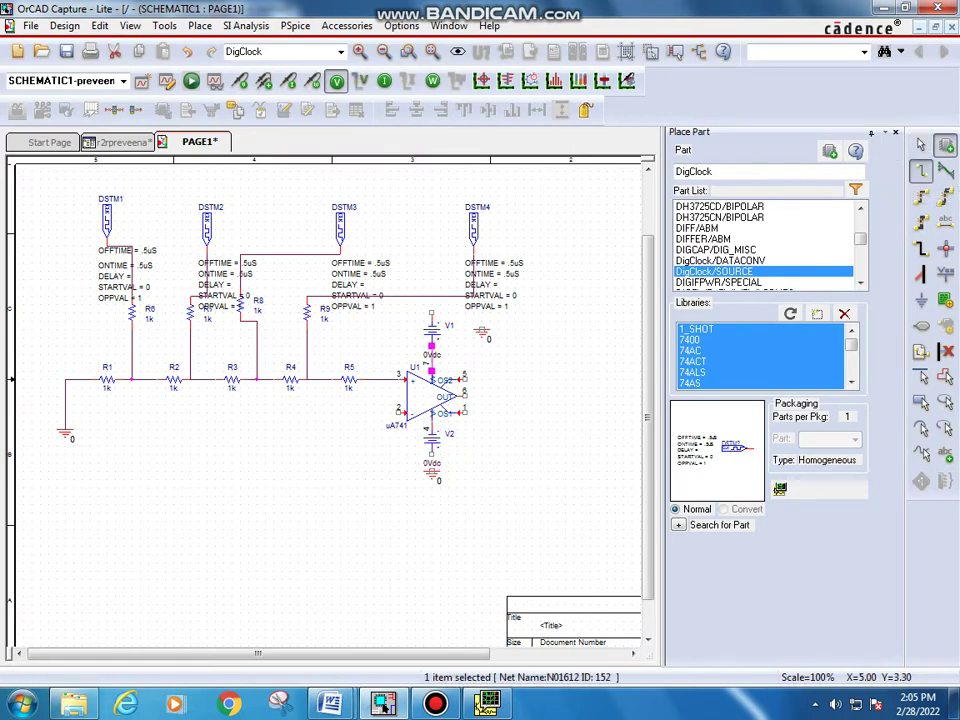
left_click(432, 313)
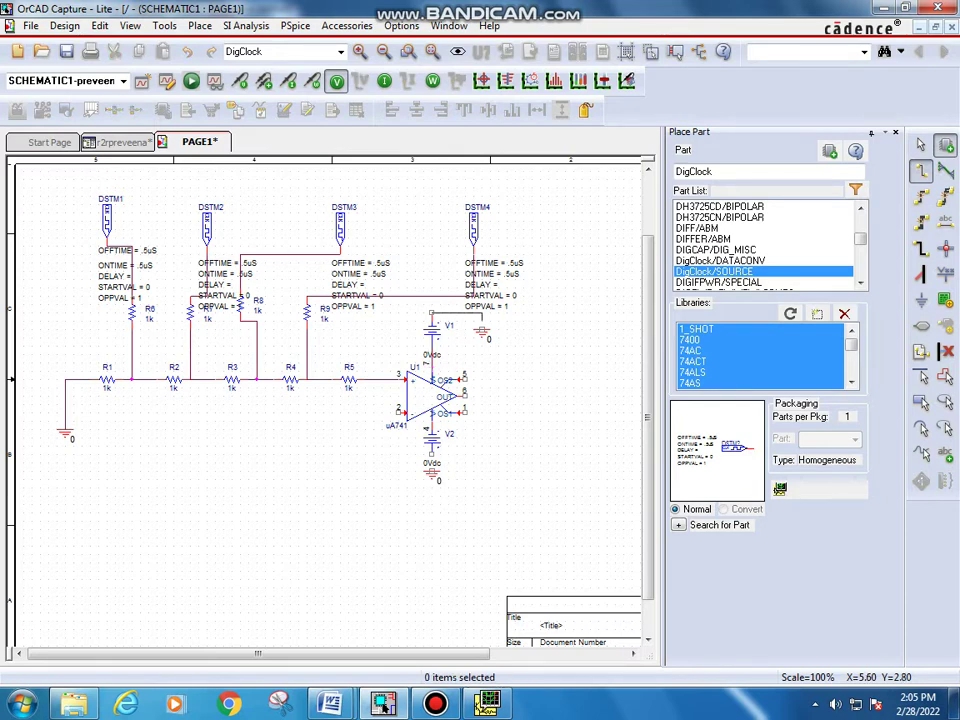
left_click(482, 329)
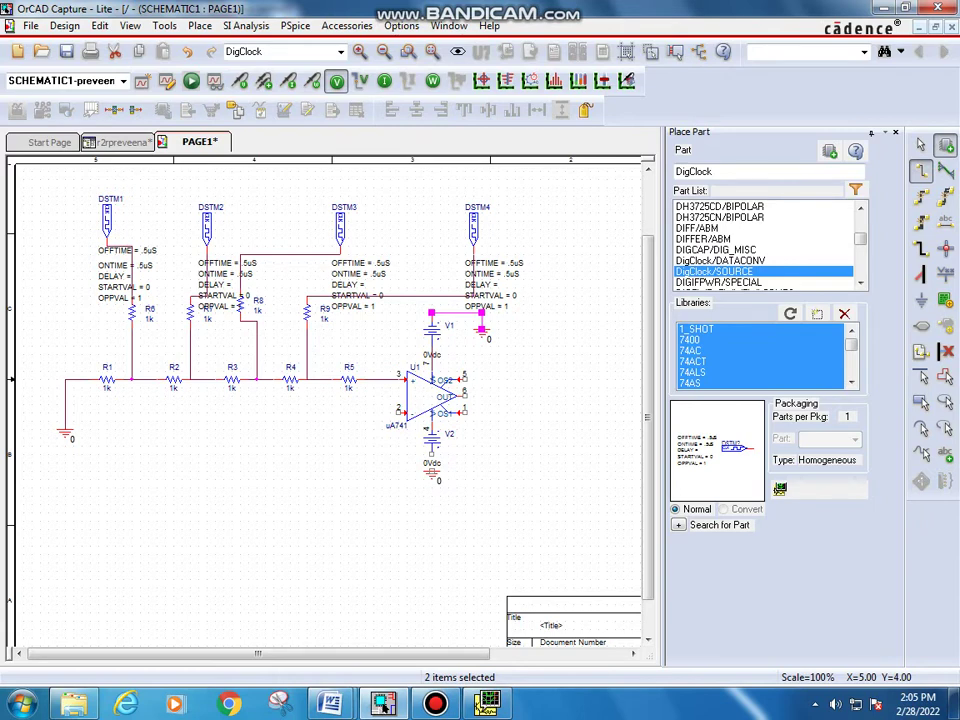
key("Escape")
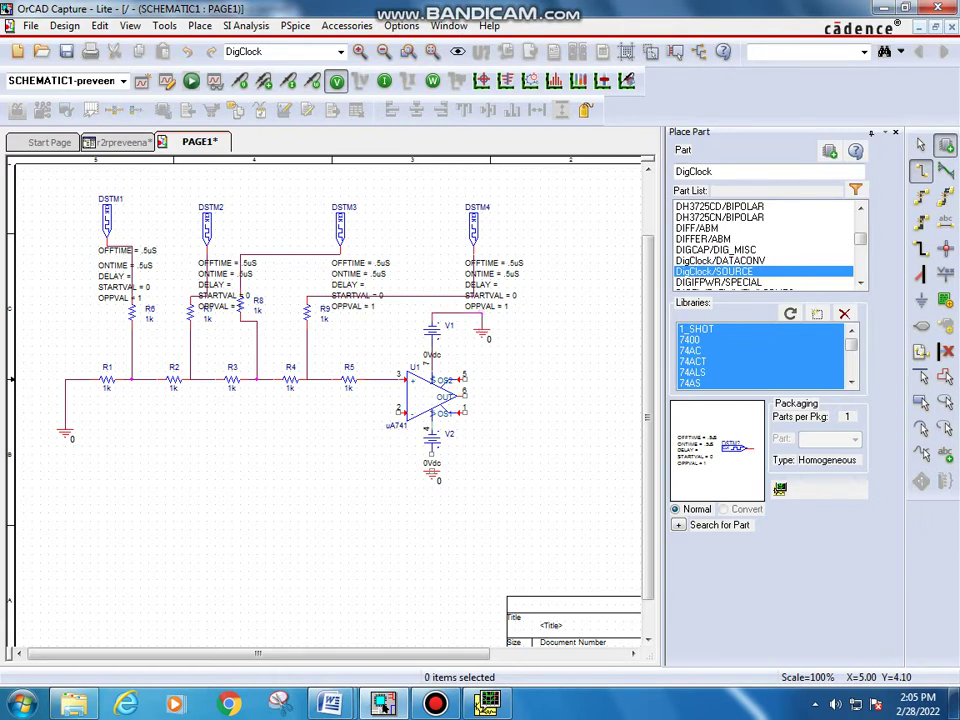
- Wire V2's upper terminal to op-amp pin 4 and its lower terminal to the ground symbol below it
left_click(429, 416)
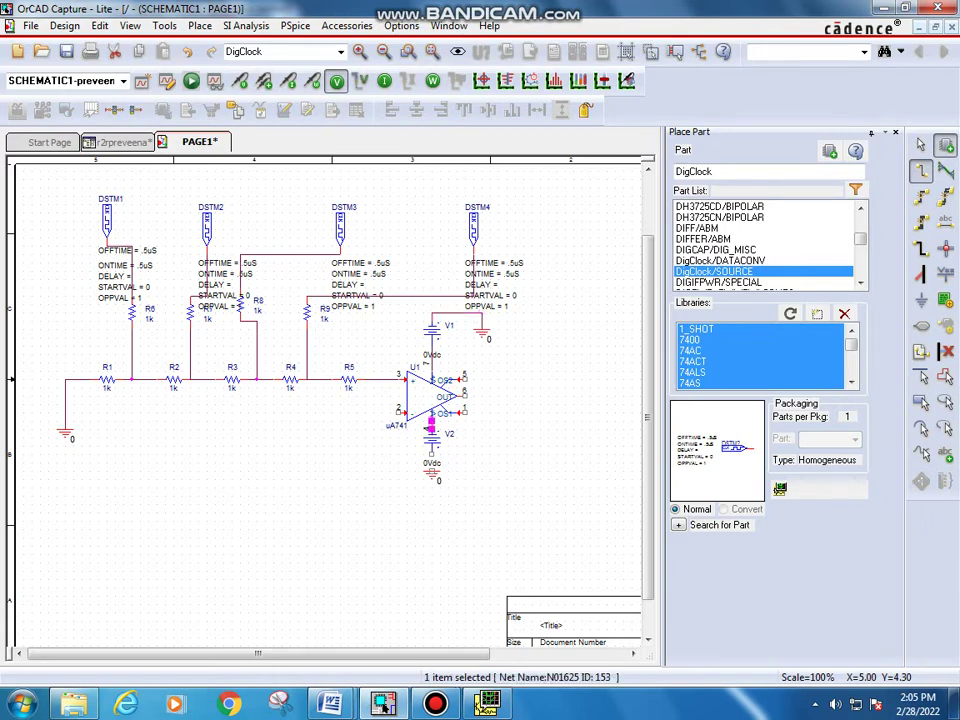
left_click(432, 454)
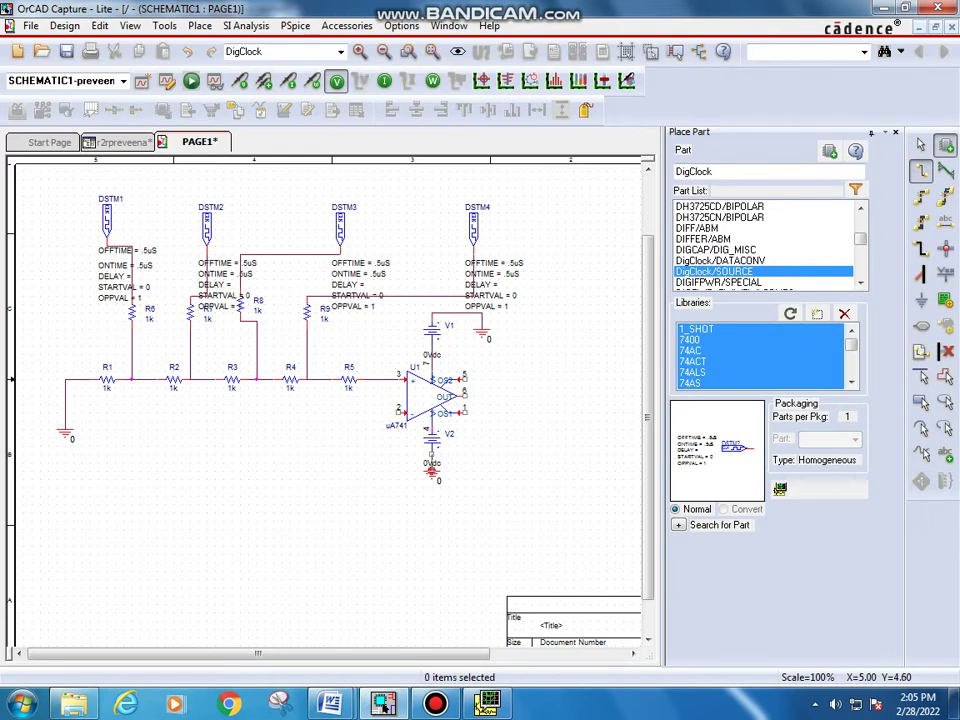
left_click(432, 471)
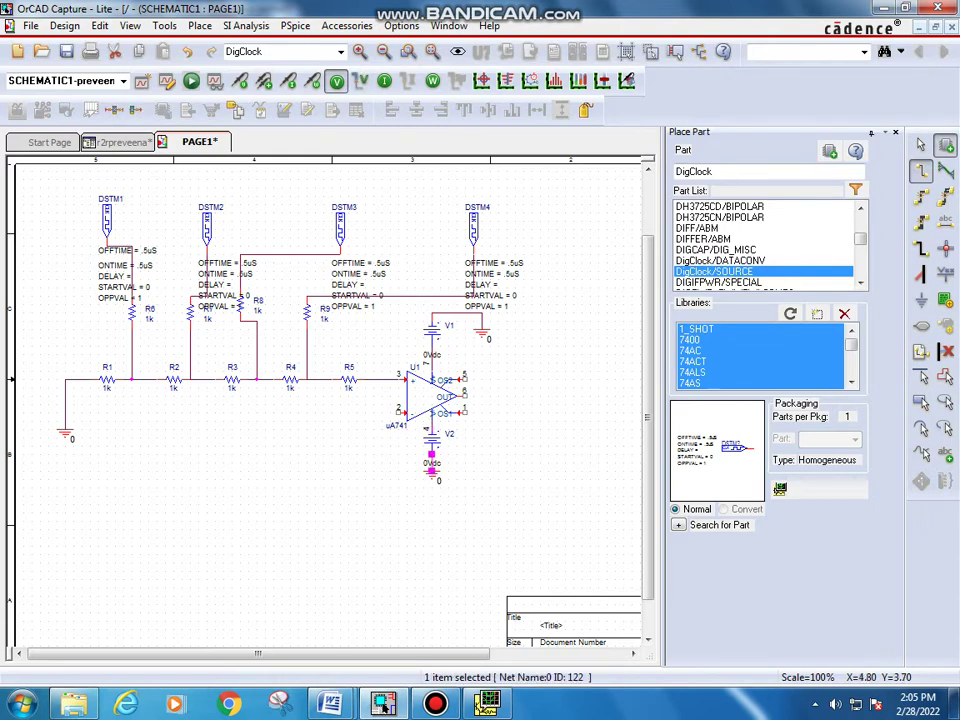
- Wire a loop from op-amp pin 2 down and around below V2's ground to op-amp pin 1
left_click(398, 413)
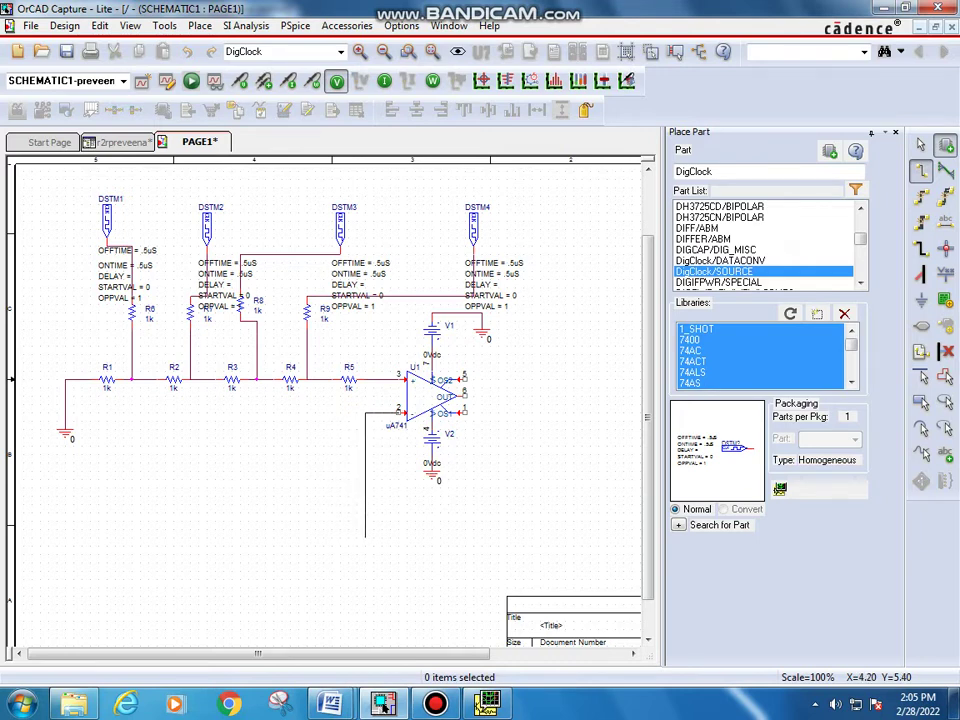
left_click(365, 528)
right_click(366, 529)
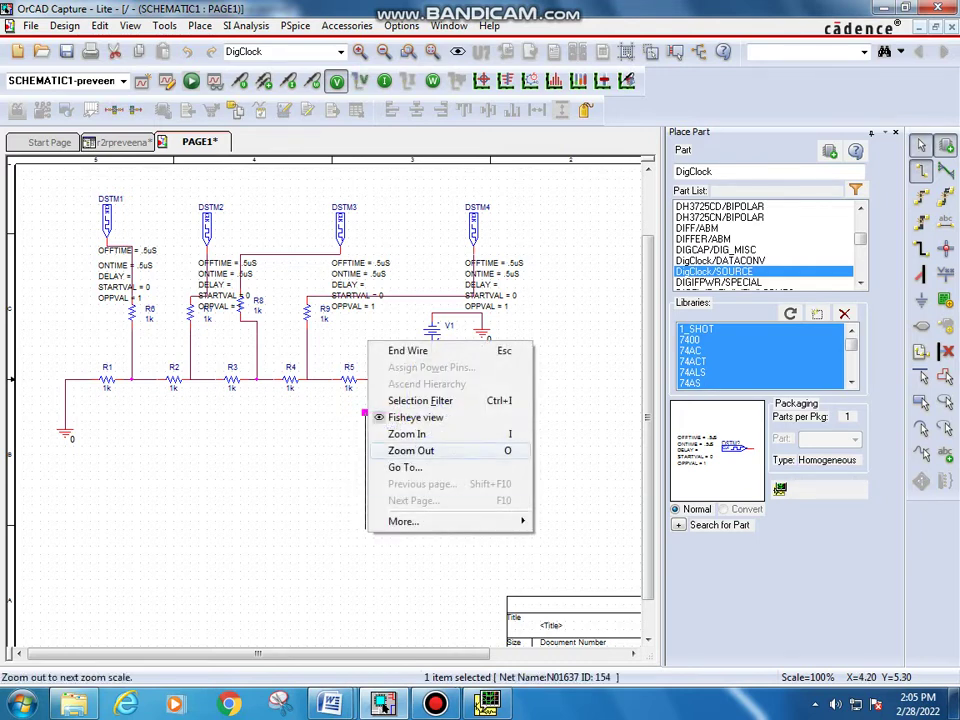
left_click(405, 350)
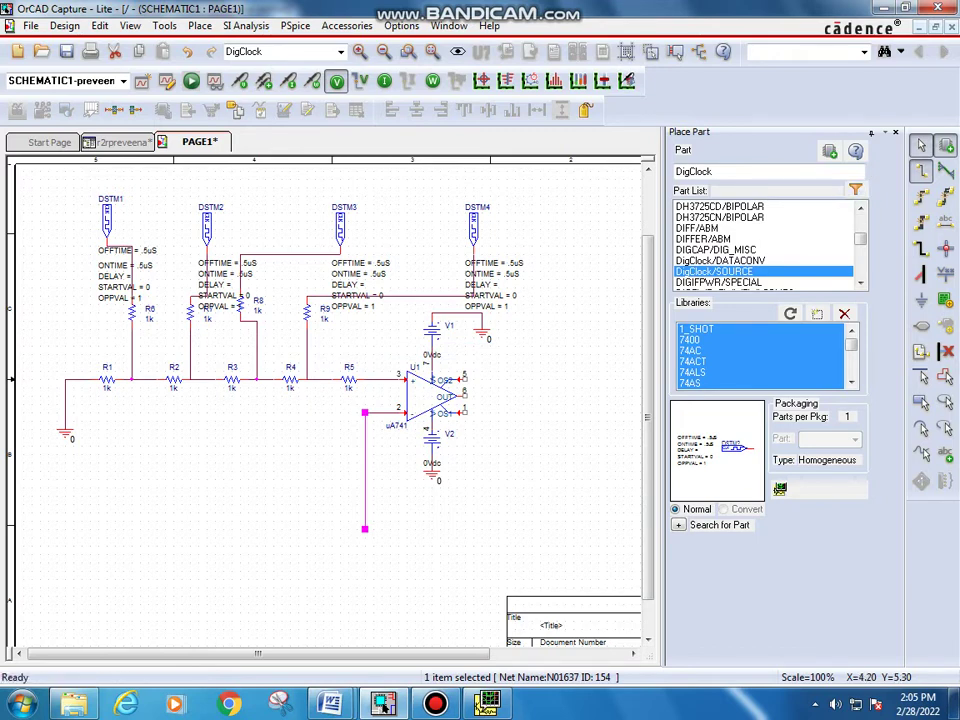
left_click(365, 528)
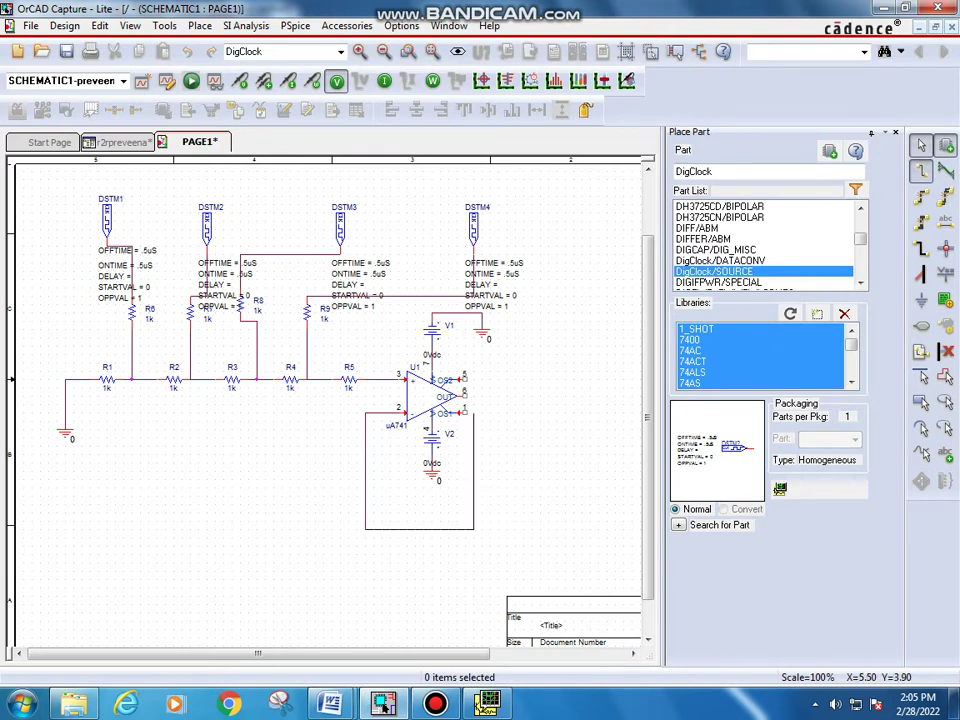
left_click(465, 413)
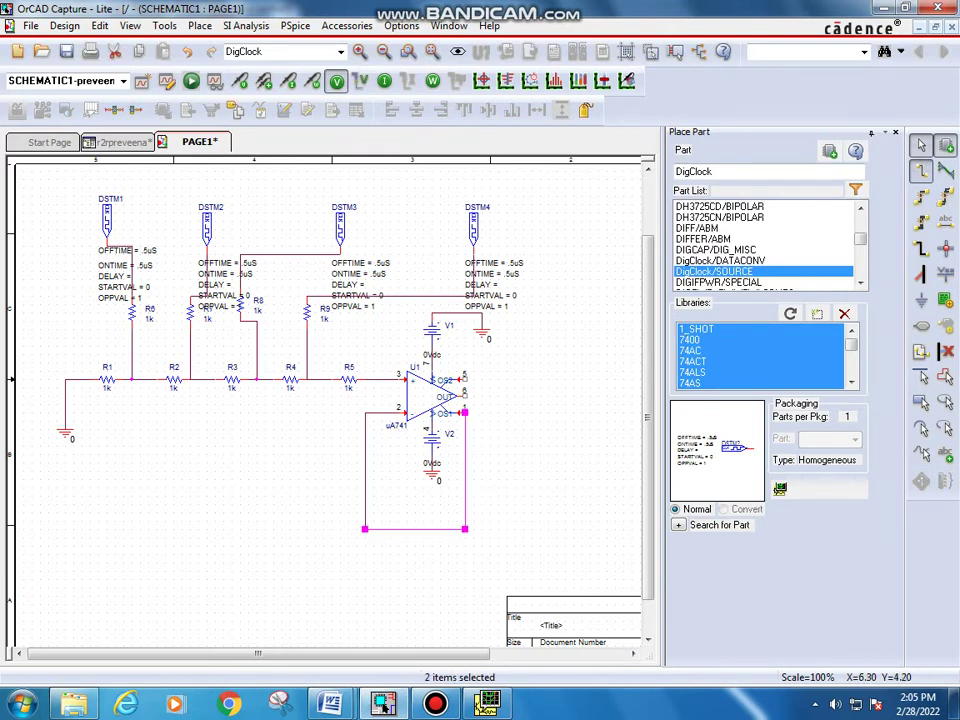
key("Escape")
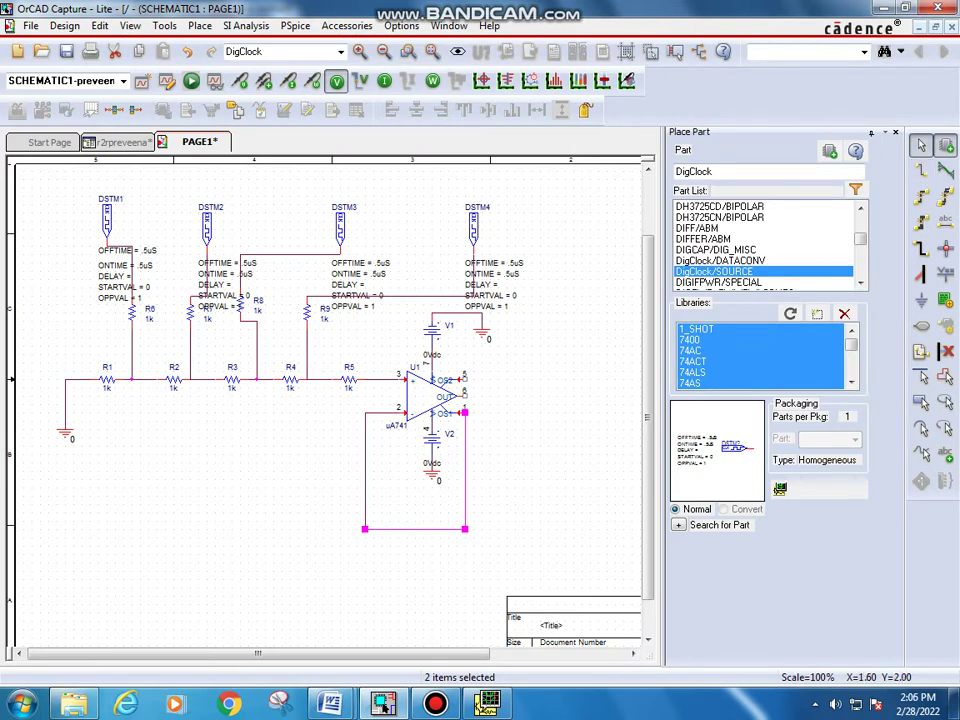
- Shift DSTM1's OFFTIME label slightly down and set the source's ONTIME and OFFTIME to 2m
left_click_drag(141, 250, 141, 259)
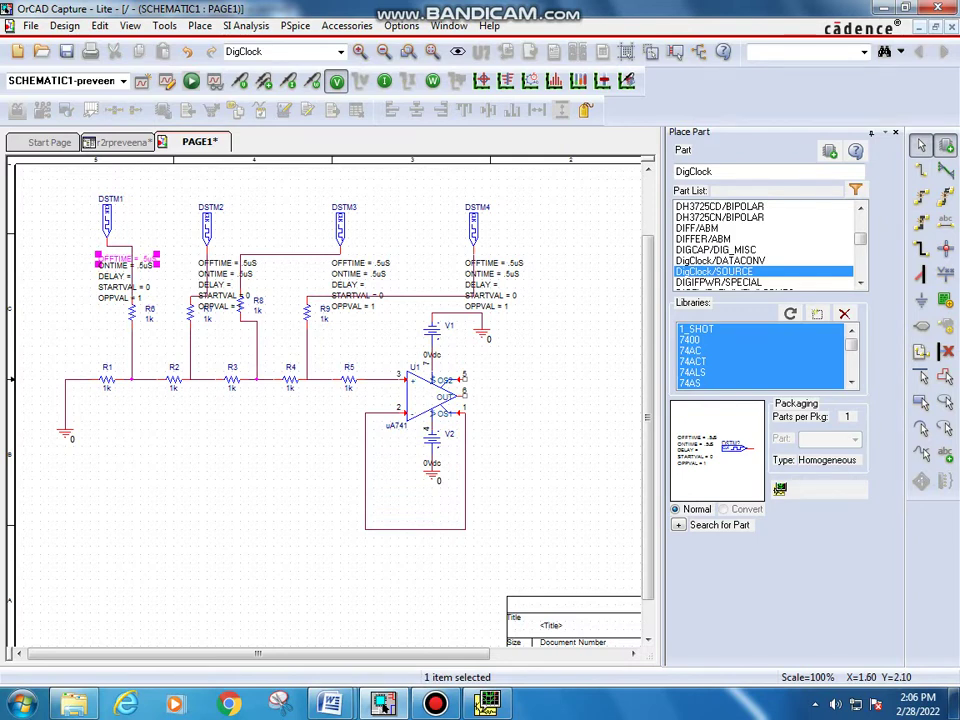
double_click(118, 265)
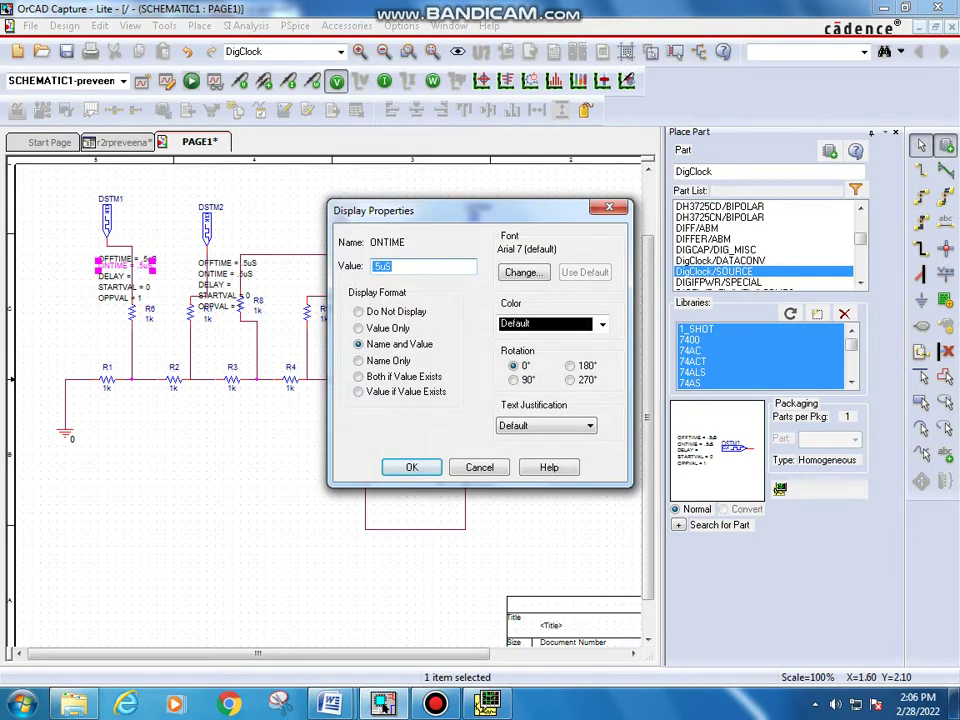
type("2m")
key("Return")
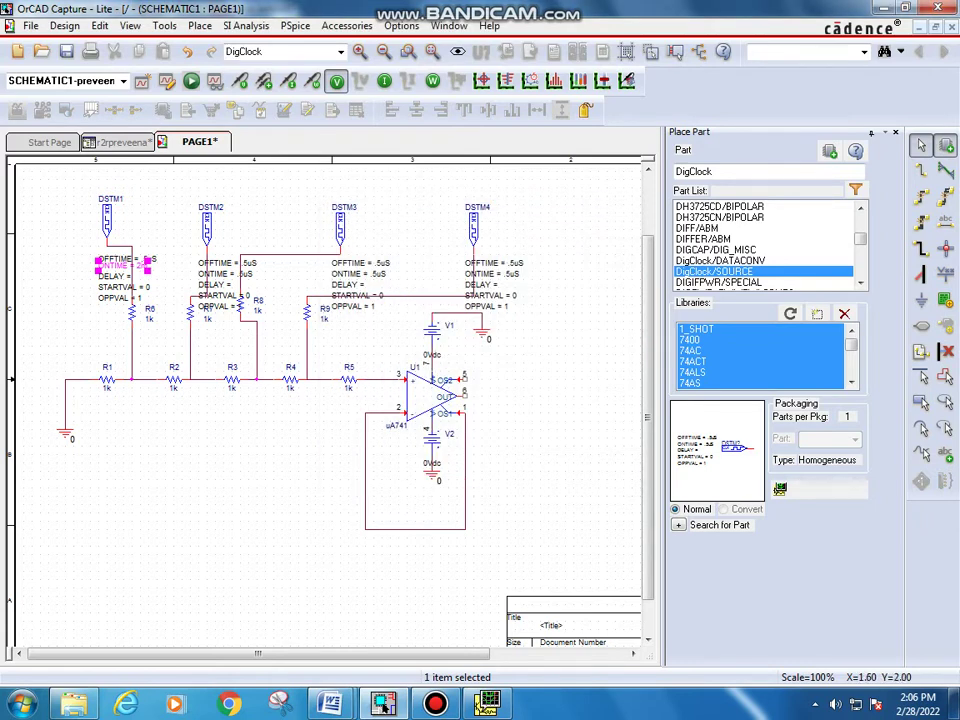
left_click(125, 259)
double_click(125, 256)
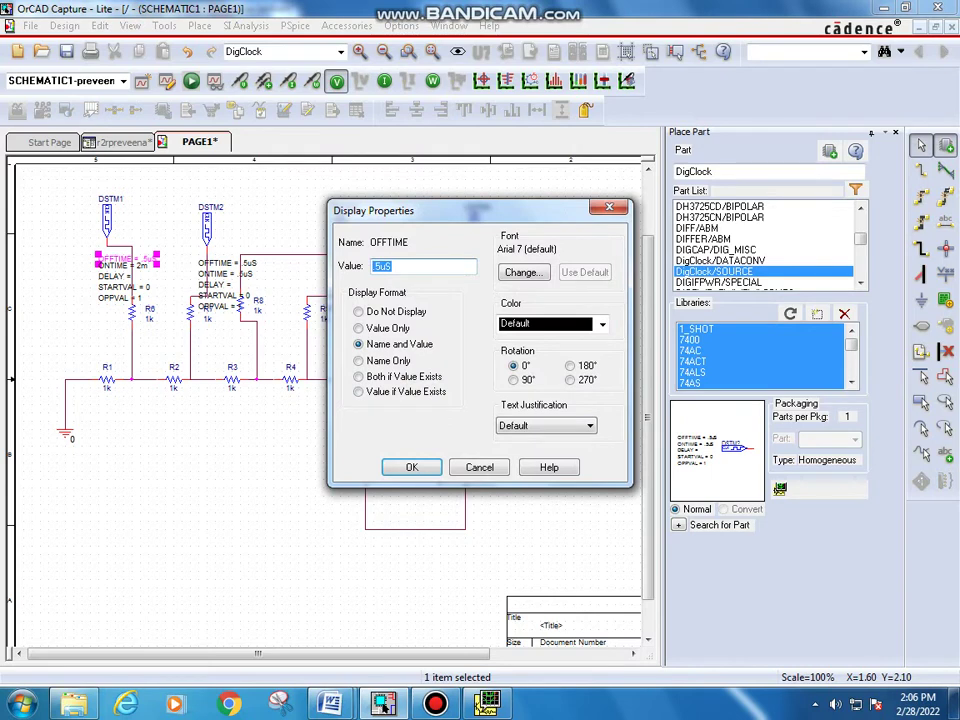
type("2m")
key("Return")
- Set the OFFTIME of clock source DSTM2 to 2m
double_click(228, 262)
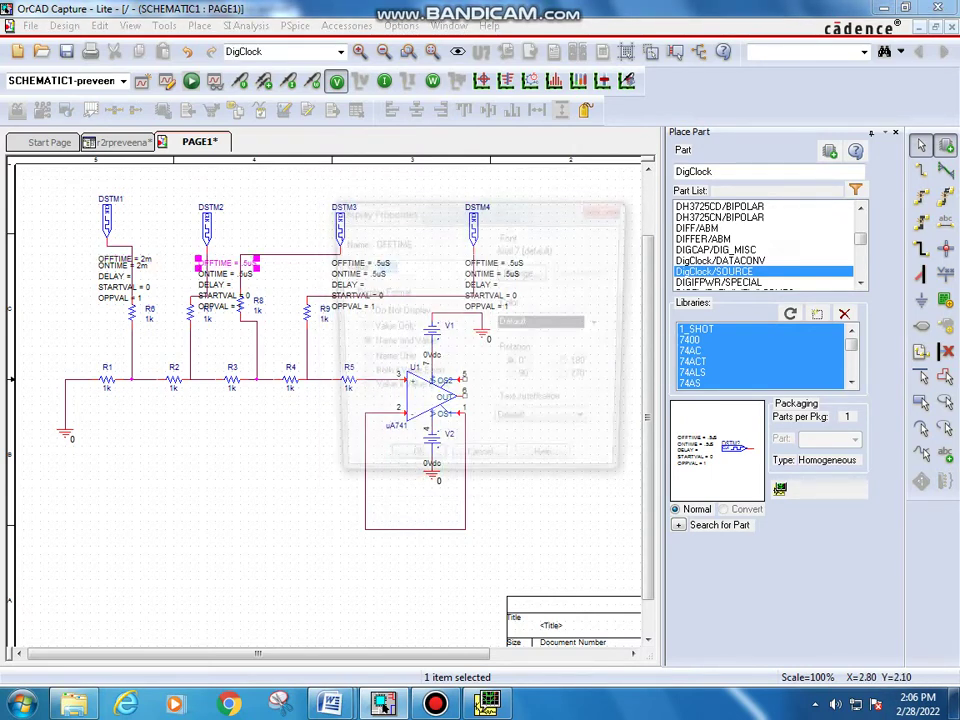
type("2m")
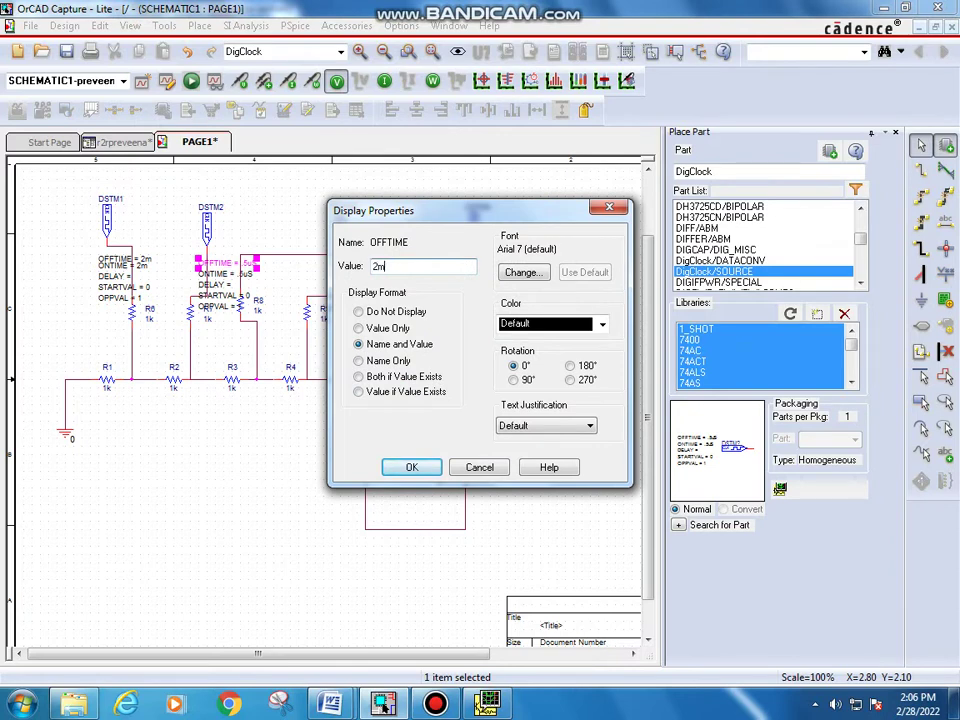
key("Return")
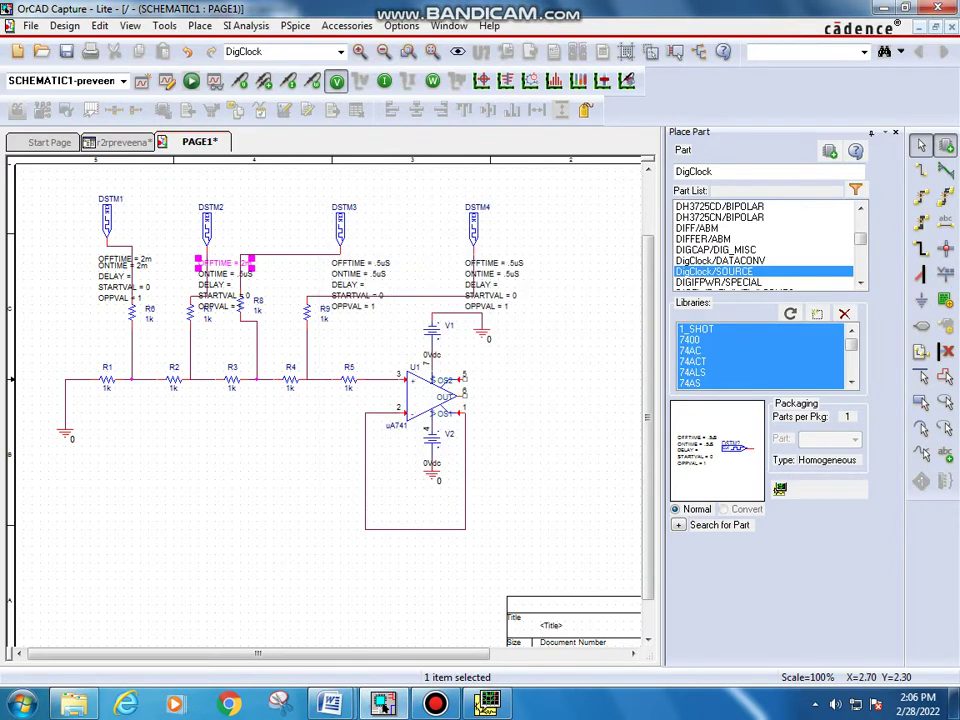
- Set both the OFFTIME and the ONTIME of clock source DSTM2 to 4m
double_click(228, 262)
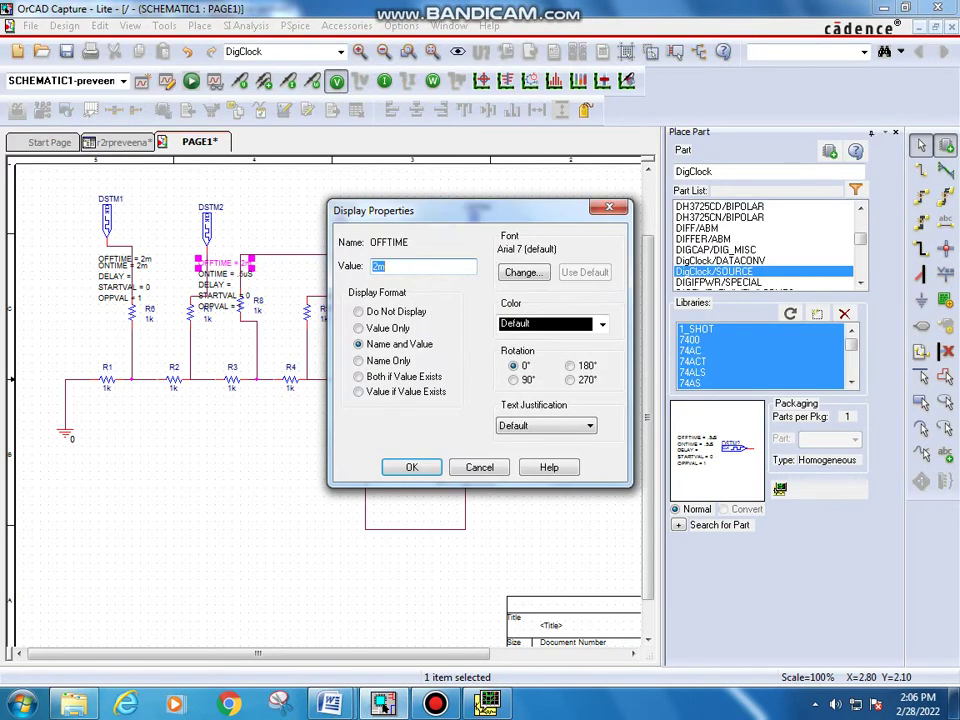
type("4m")
key("Return")
double_click(225, 273)
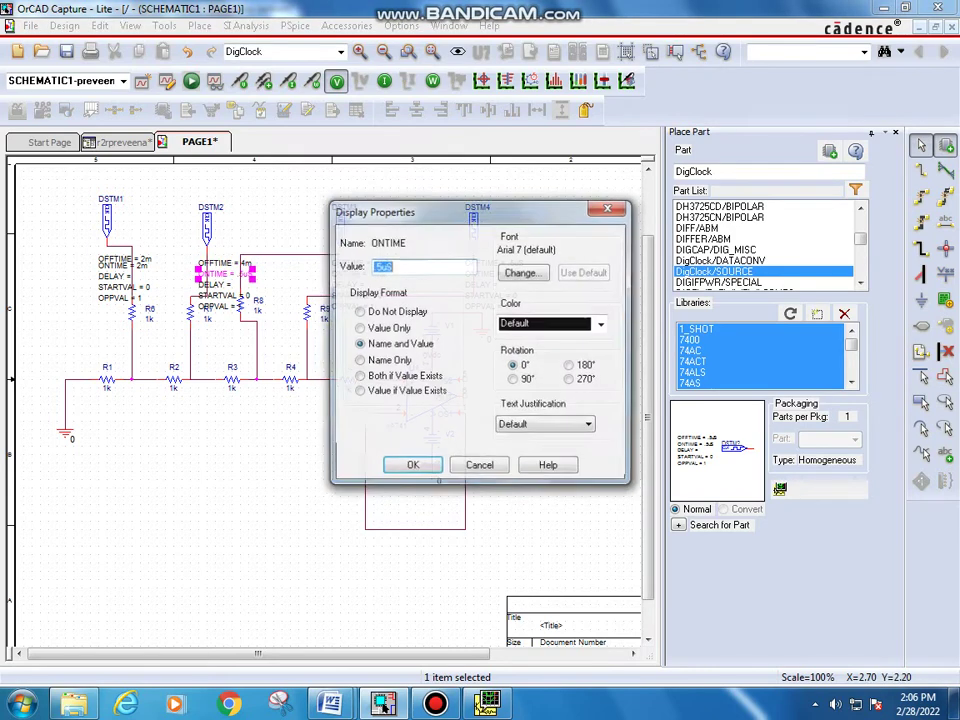
type("4m")
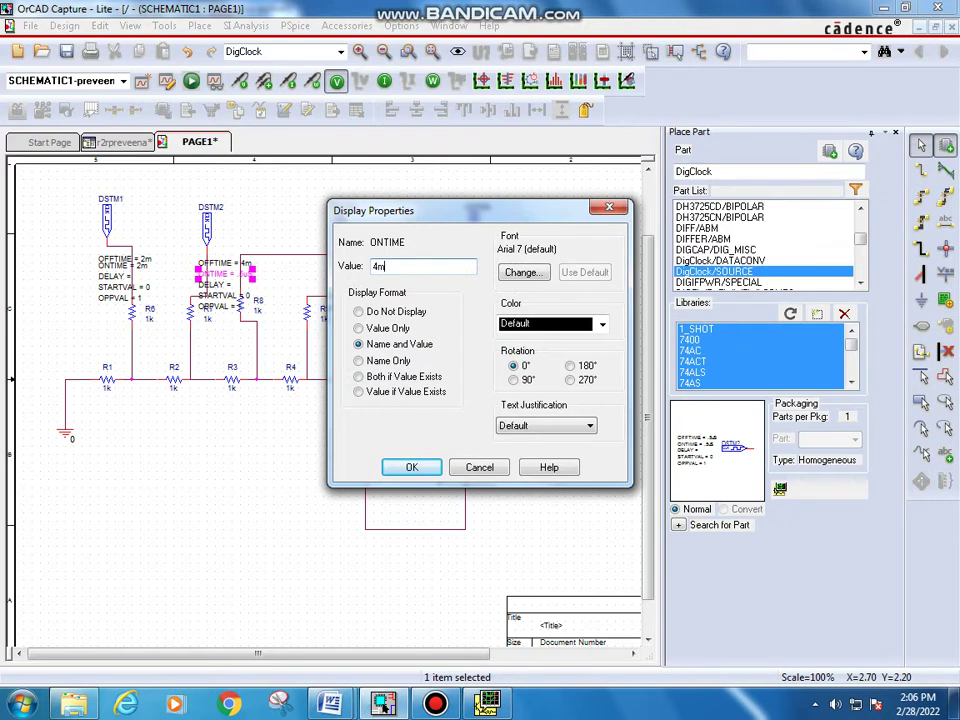
key("Return")
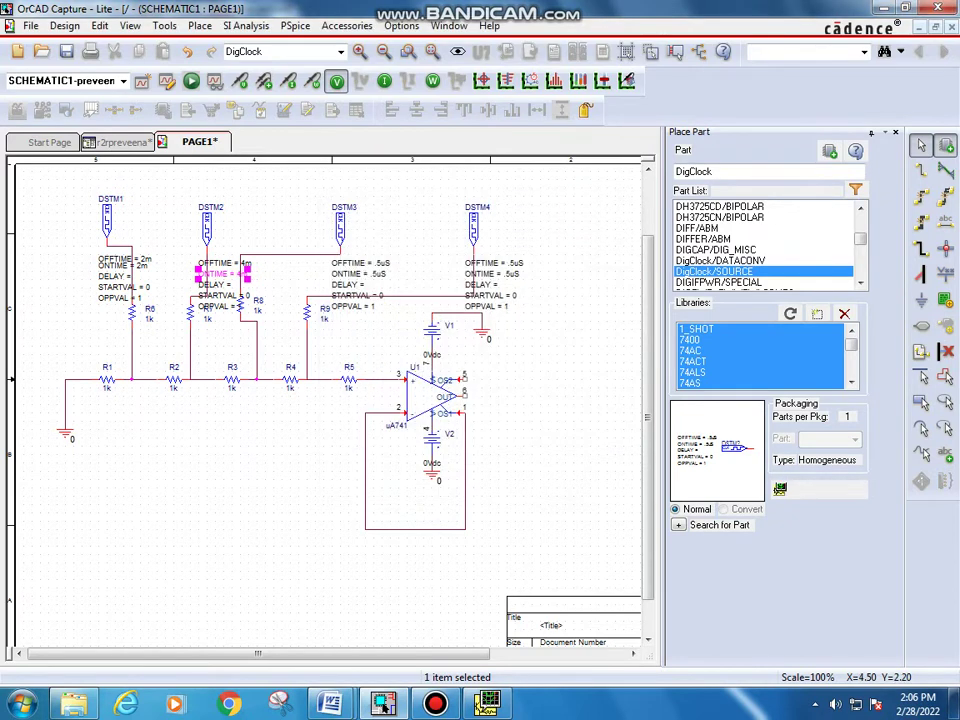
- Set both the OFFTIME and the ONTIME of clock source DSTM3 to 8m
double_click(362, 259)
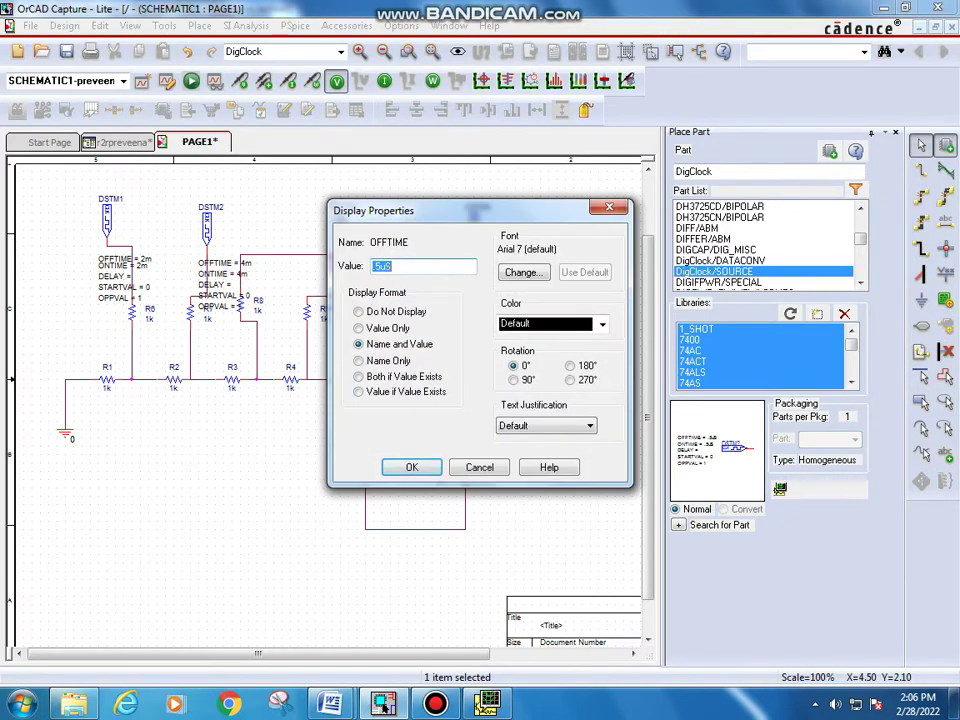
type("8m")
key("Return")
double_click(362, 270)
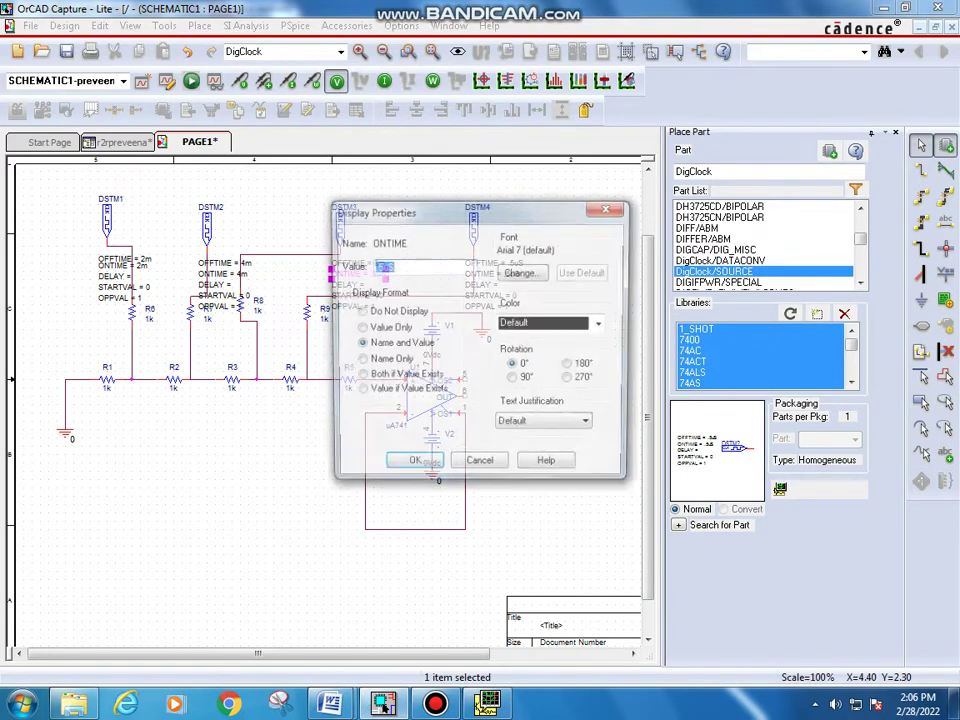
type("8m")
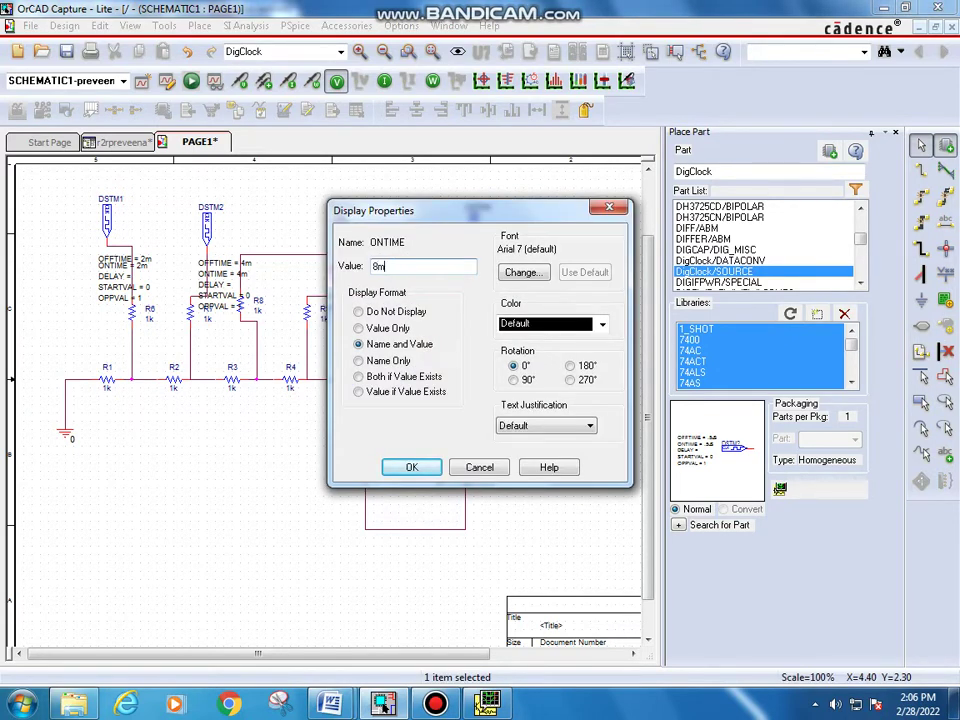
key("Return")
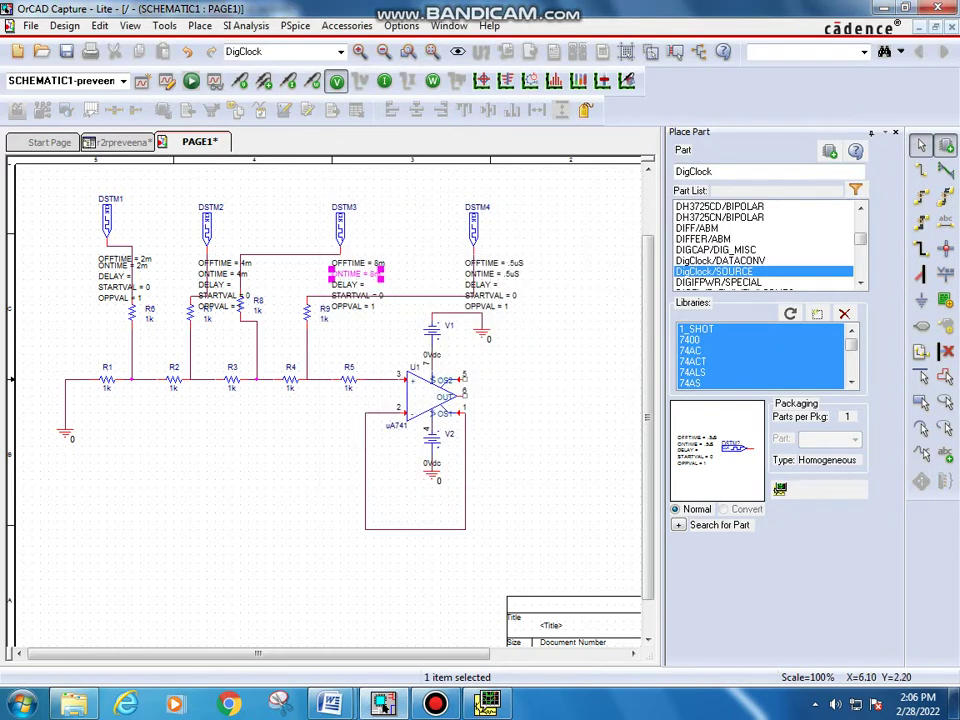
- Set both the OFFTIME and the ONTIME of clock source DSTM4 to 16m
double_click(490, 262)
type("1")
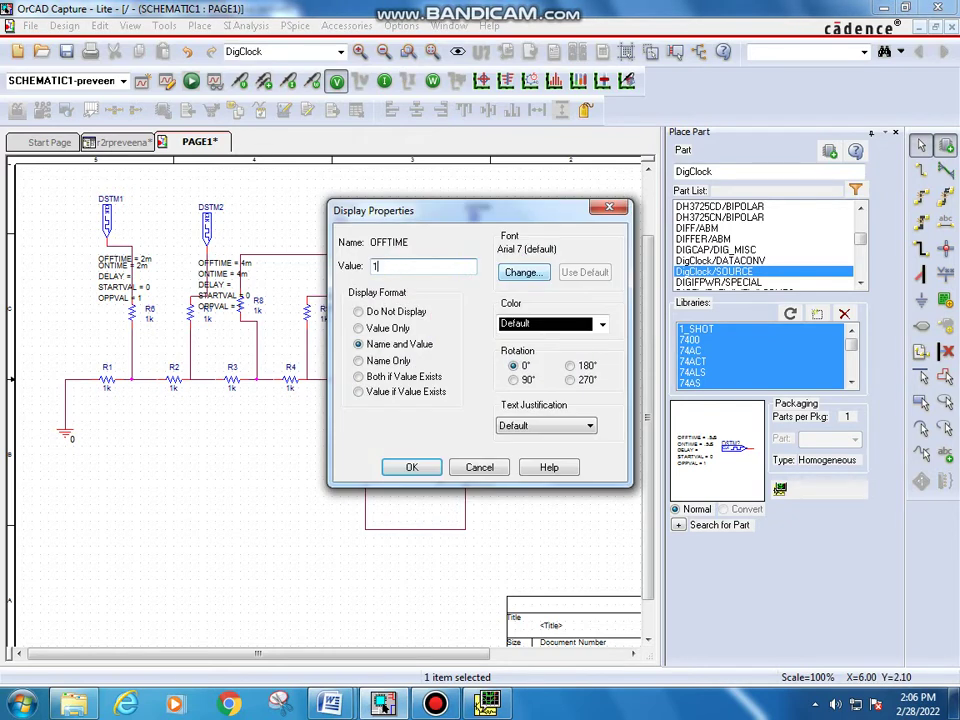
type("6m")
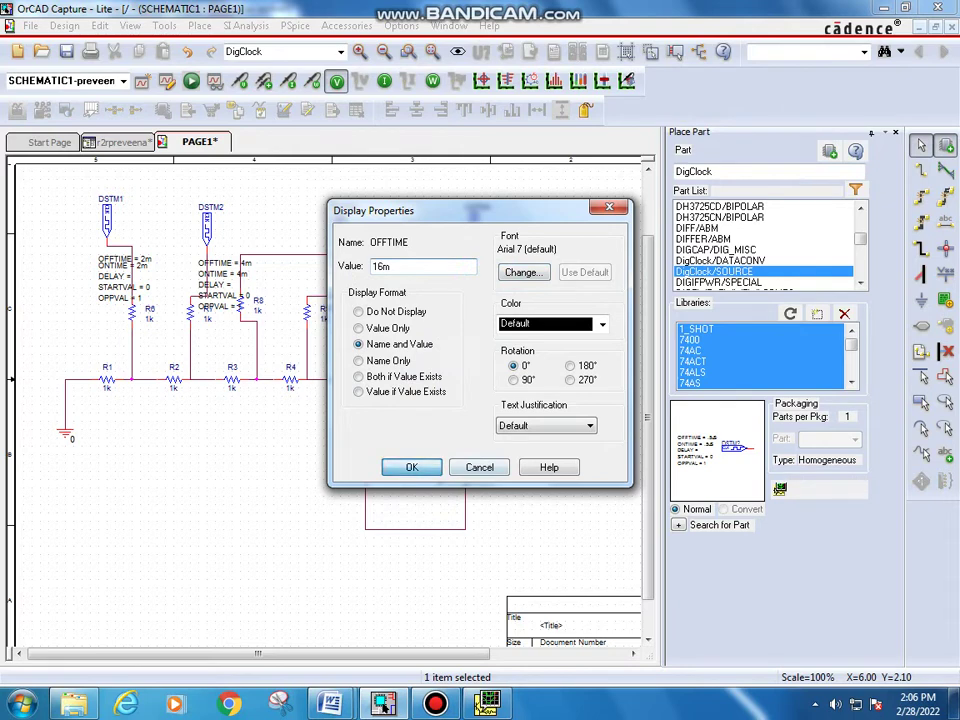
key("Return")
double_click(491, 273)
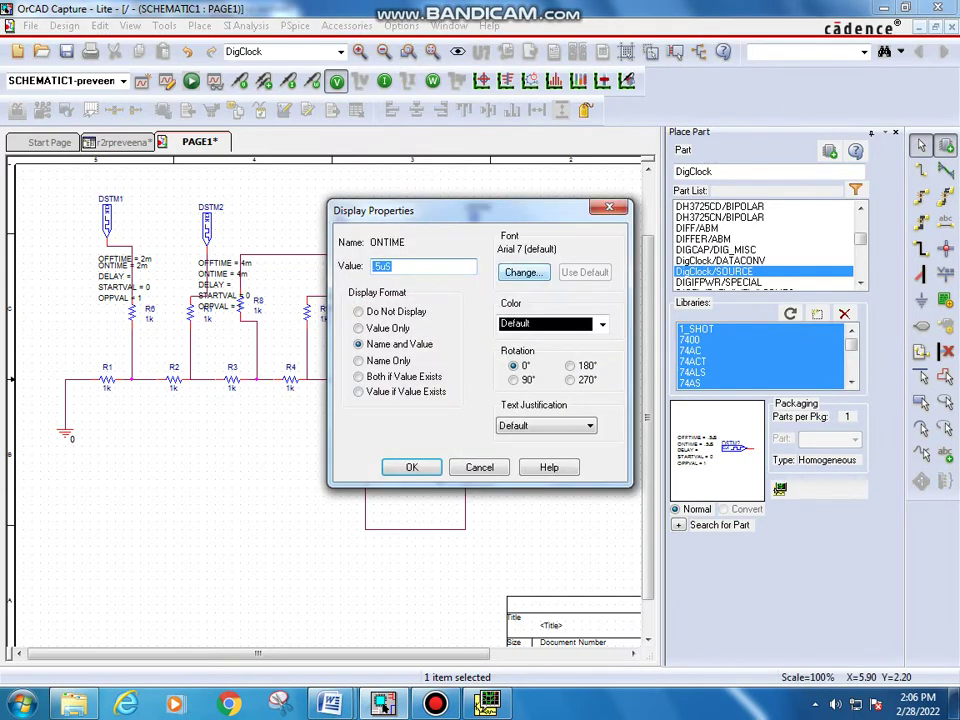
type("16m")
key("Return")
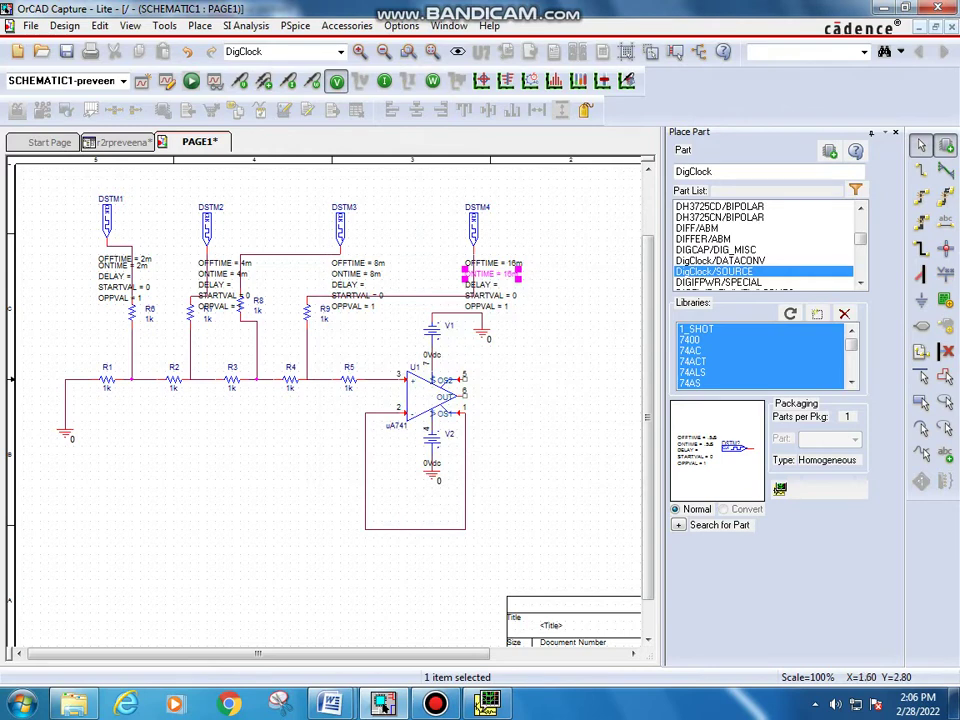
key("Escape")
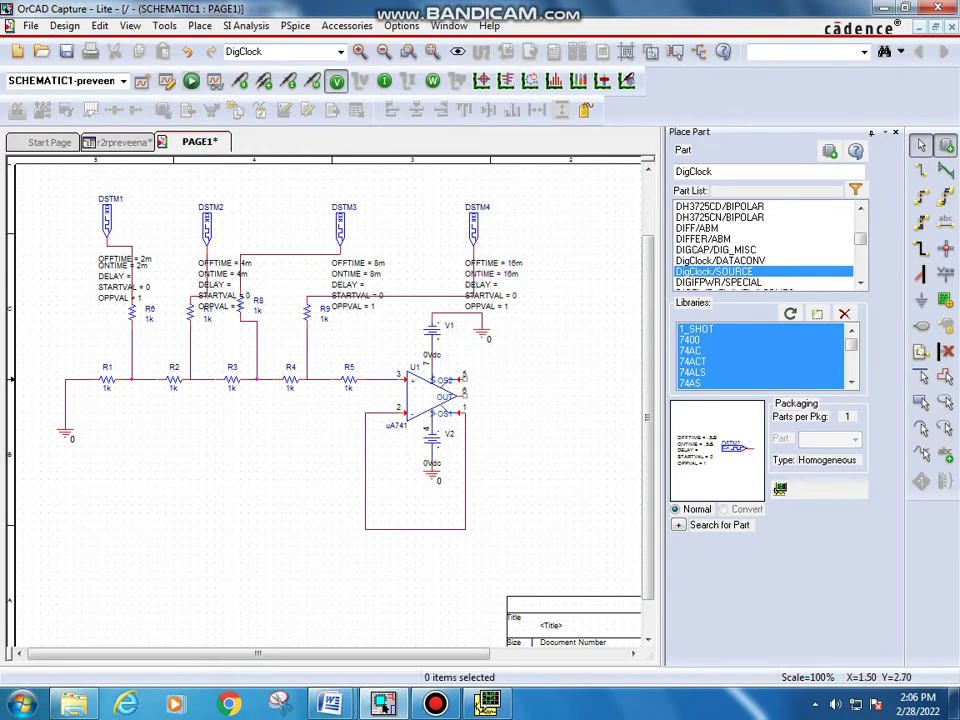
- Change the values of the vertical ladder resistors R7 and R6 to 22k
left_click(148, 316)
double_click(207, 318)
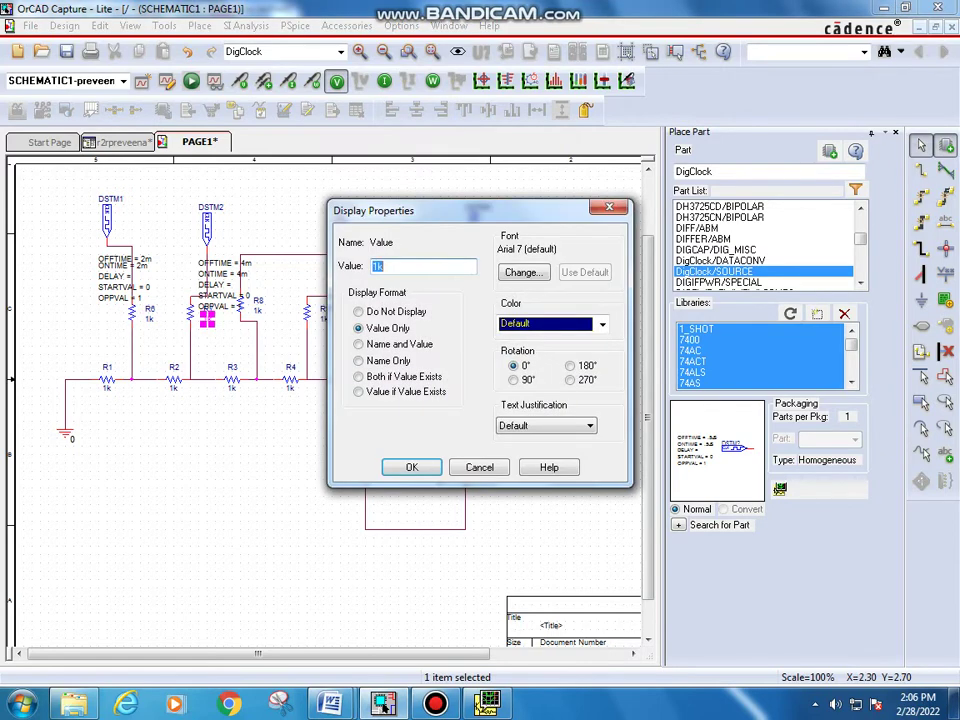
type("22k")
key("Return")
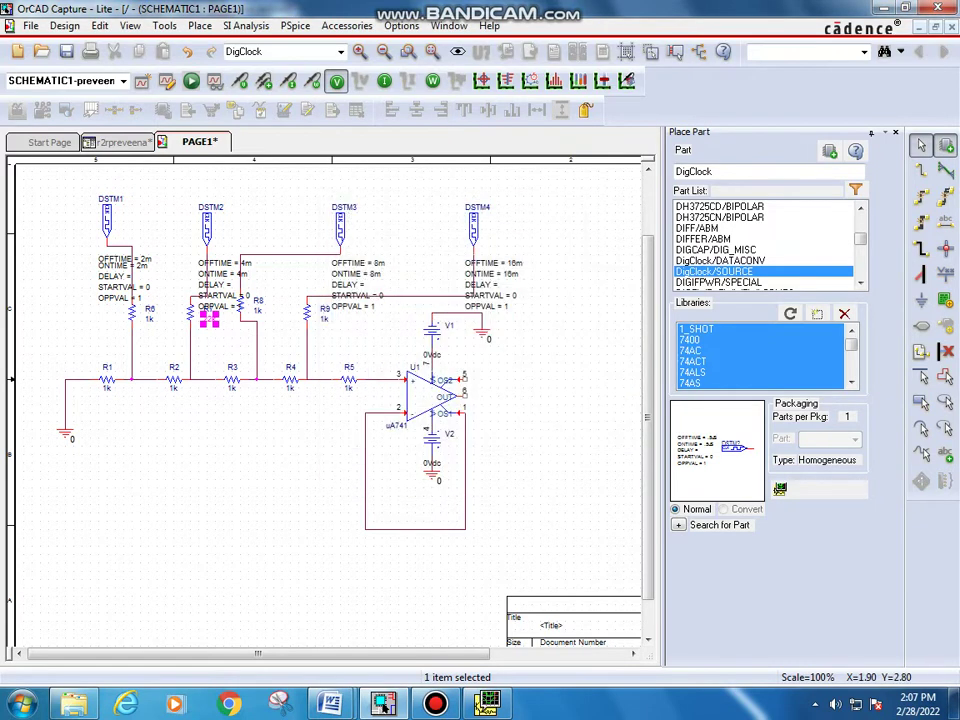
double_click(149, 318)
type("22k")
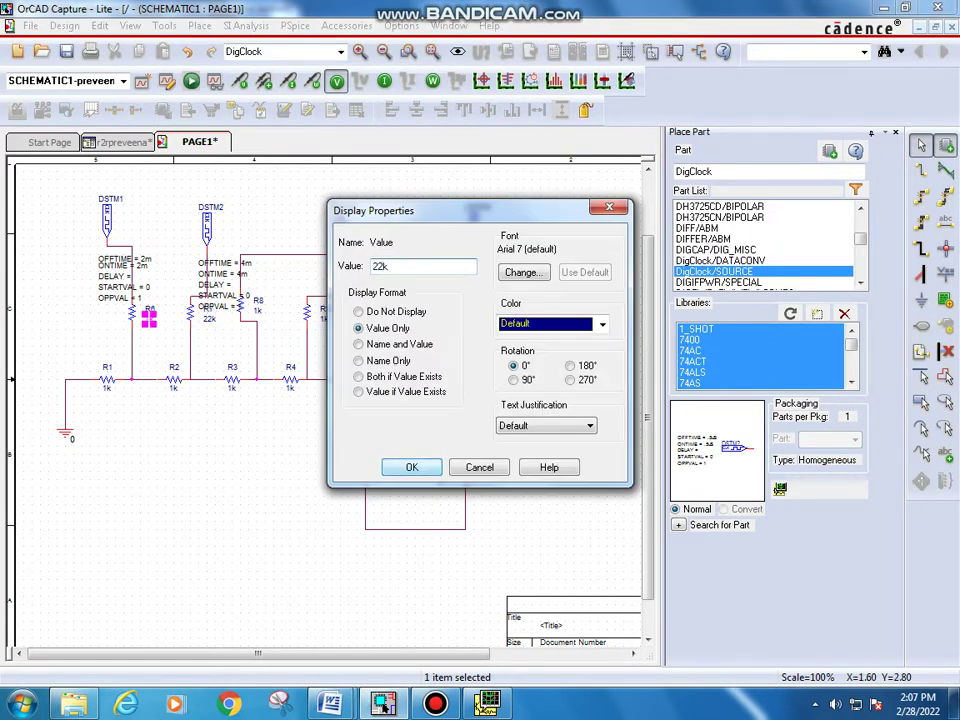
key("Return")
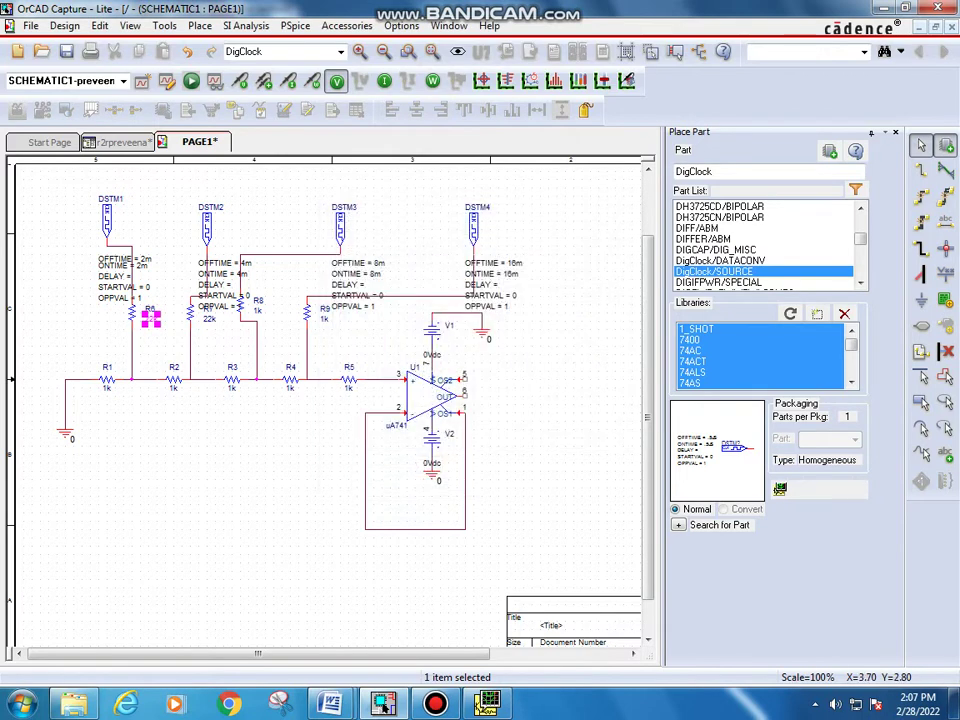
- Change the values of the vertical ladder resistors R9 and R8 to 22k
double_click(323, 318)
double_click(324, 318)
type("22k")
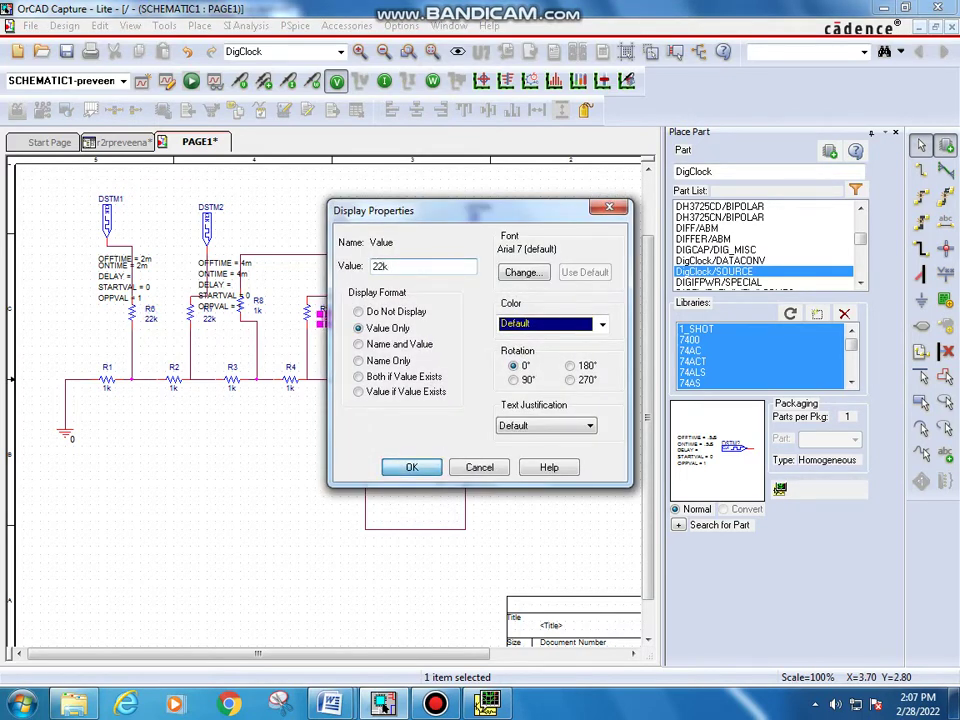
key("Return")
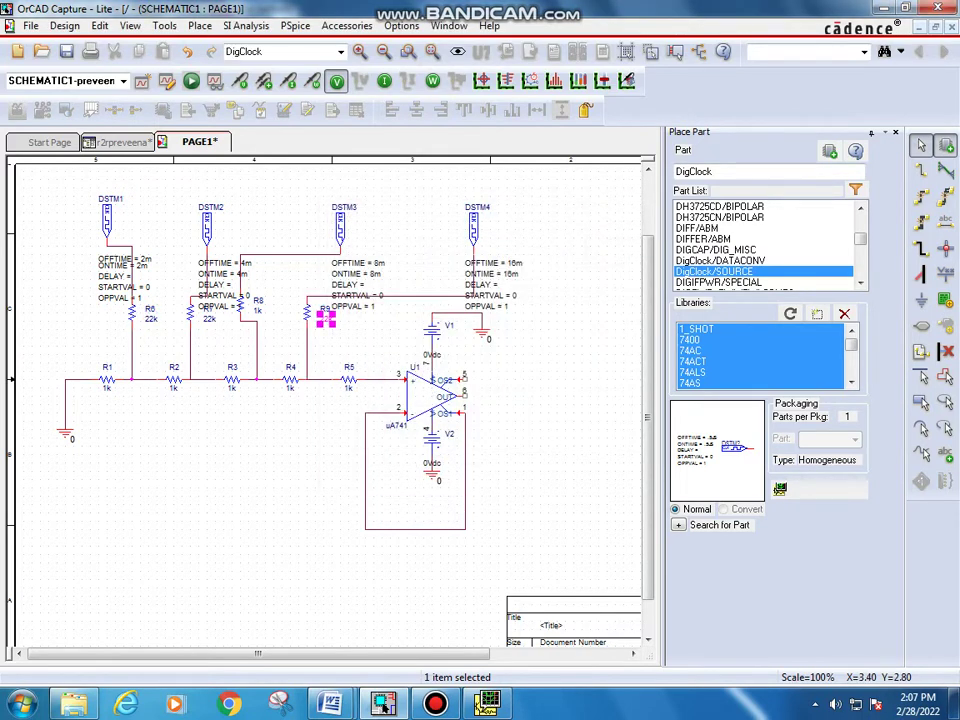
key("Escape")
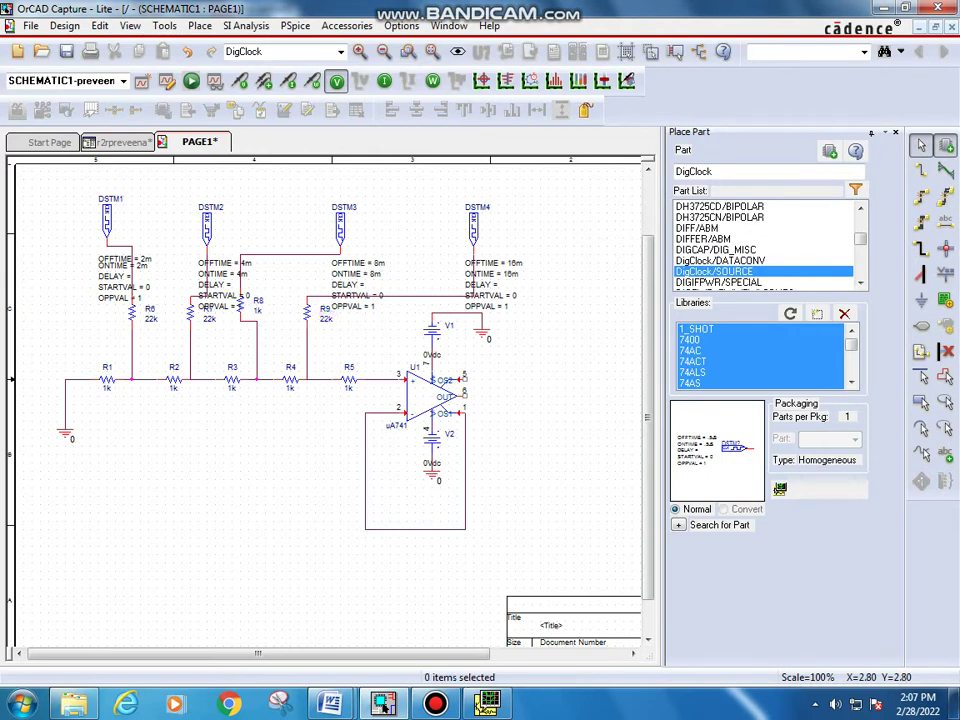
double_click(257, 310)
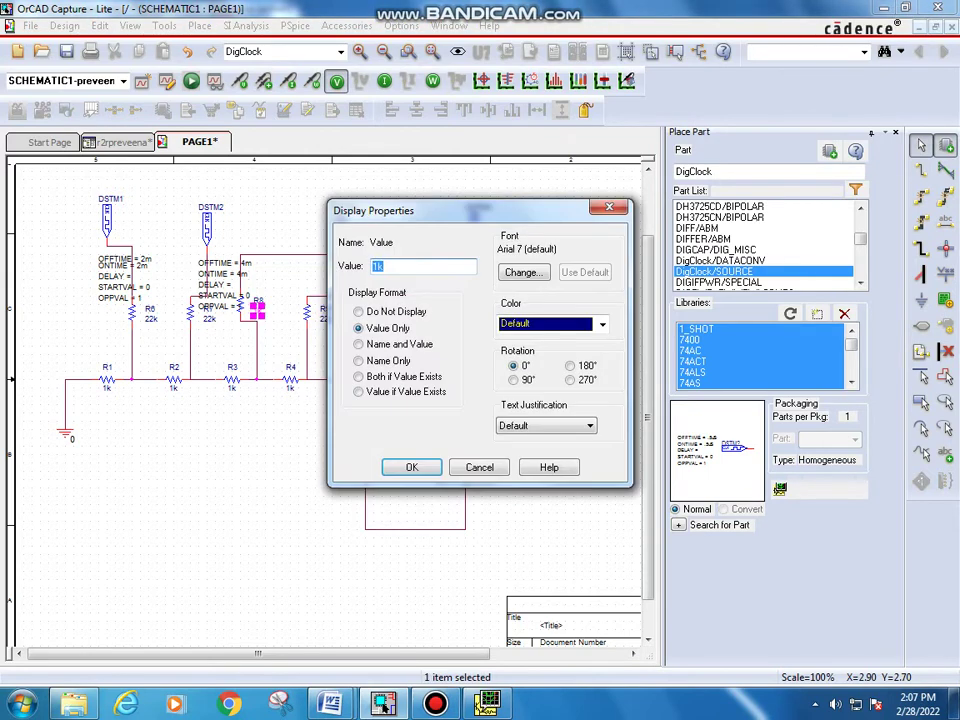
type("22k")
key("Return")
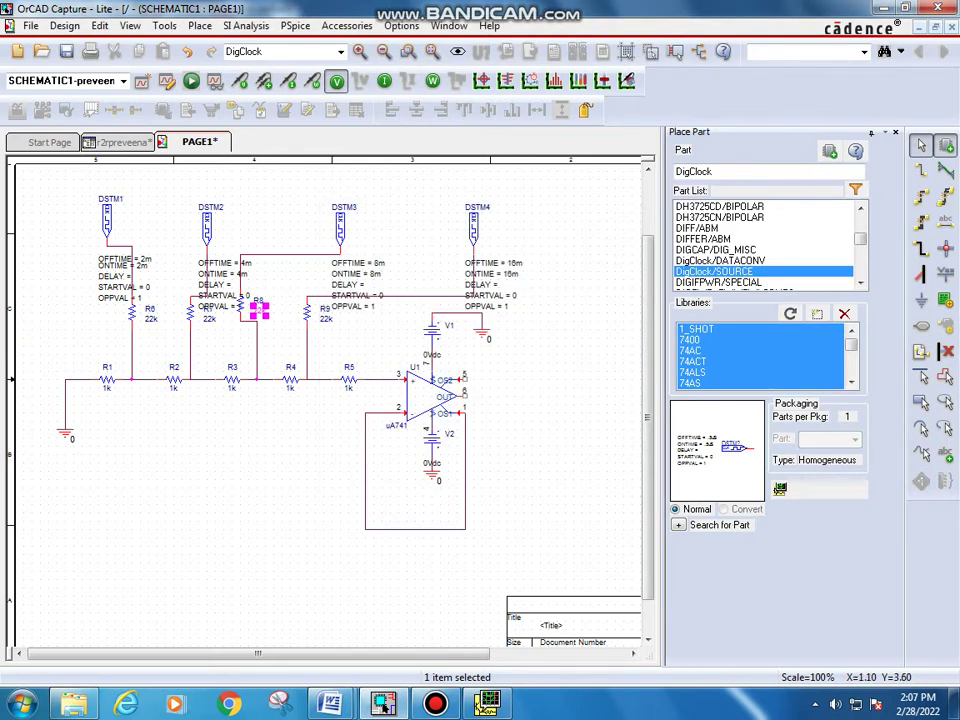
- Change the value of resistor R1, at the grounded end of the horizontal chain, to 22k
left_click(106, 388)
double_click(106, 388)
type("22k")
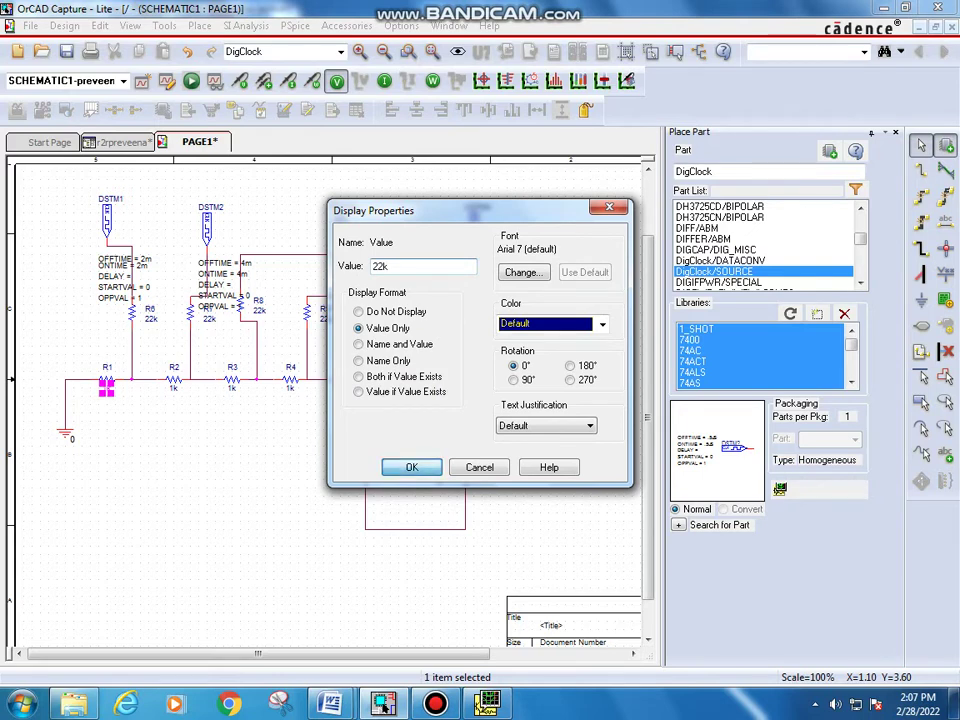
key("Return")
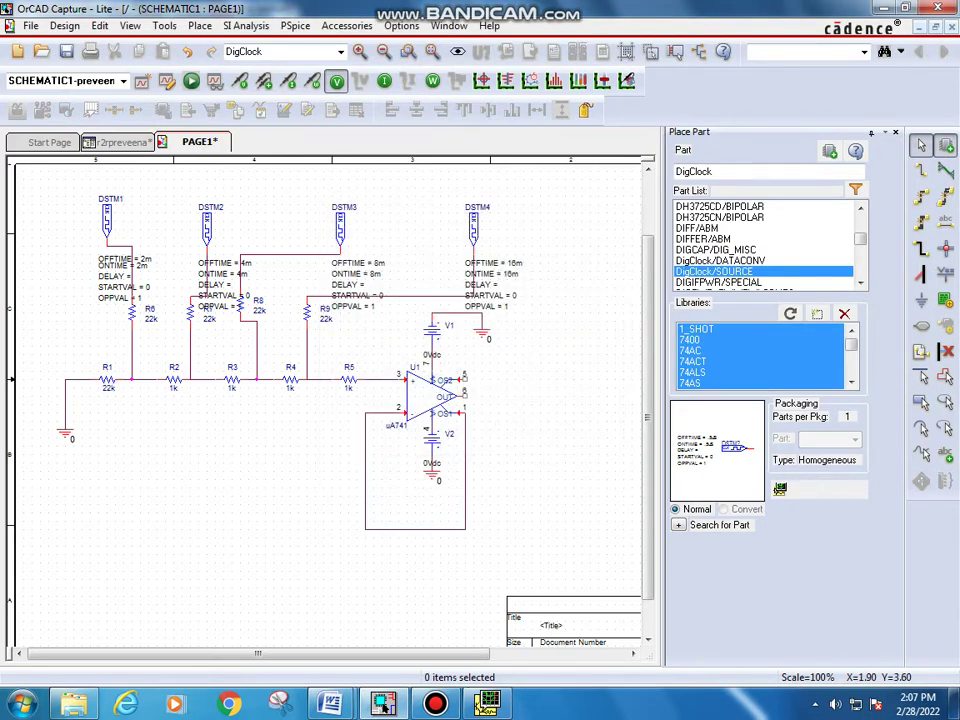
- Change the values of resistors R2, R3 and R4 in the horizontal chain to 10k each
double_click(173, 388)
type("1")
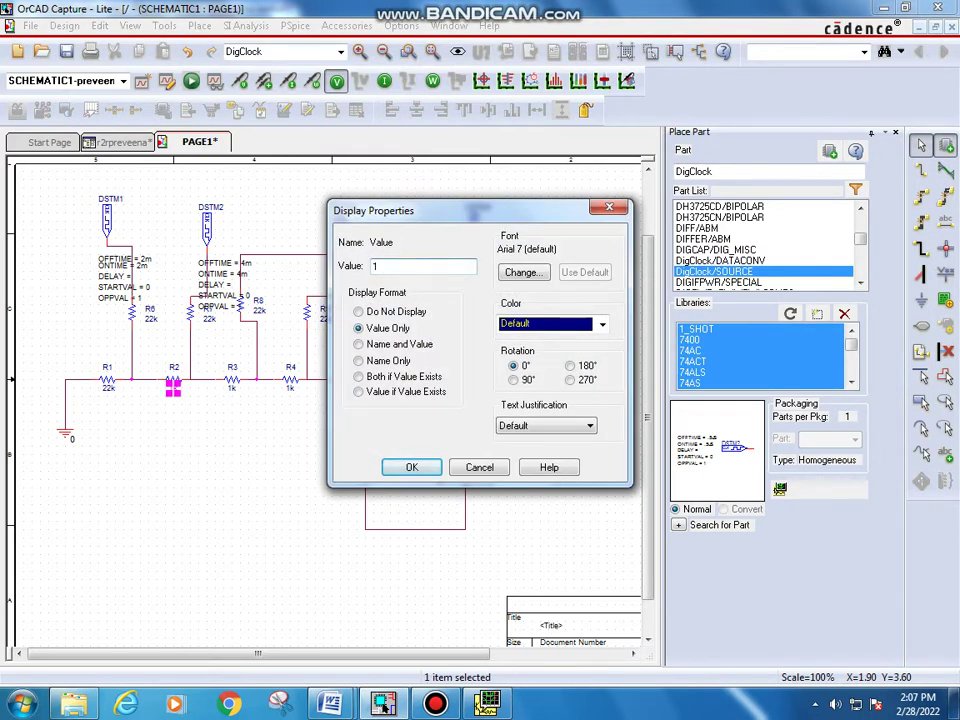
type("0k")
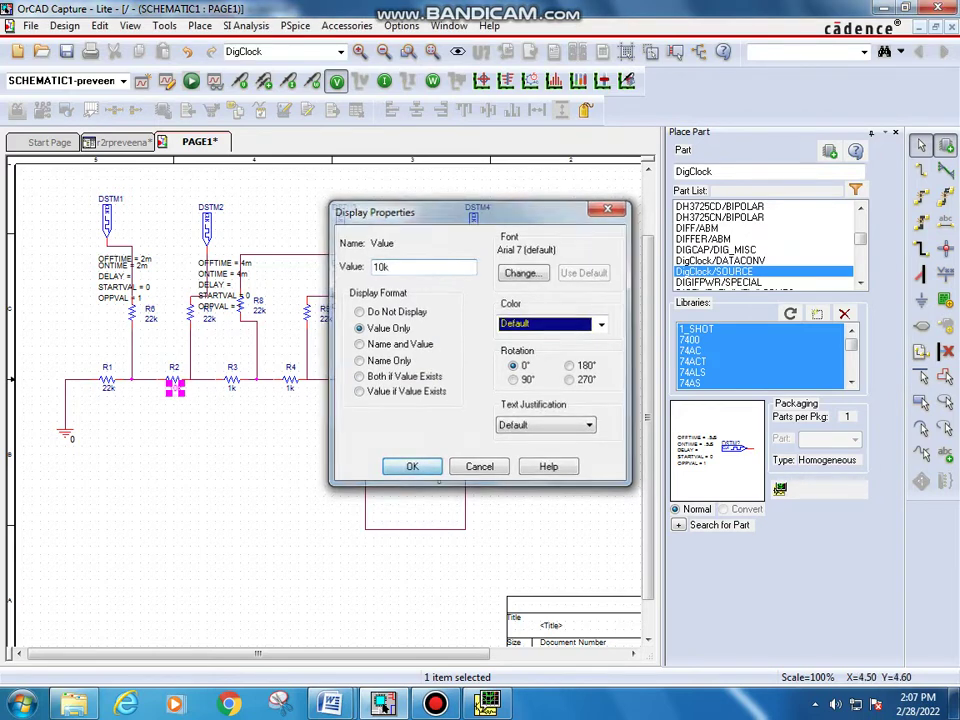
key("Return")
double_click(231, 388)
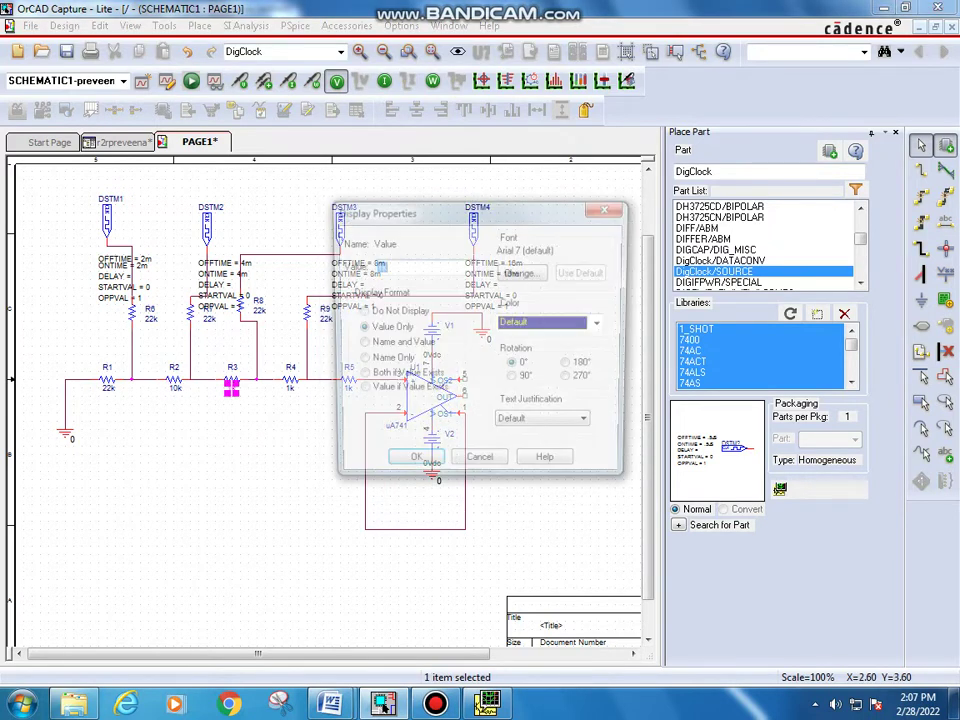
type("10k")
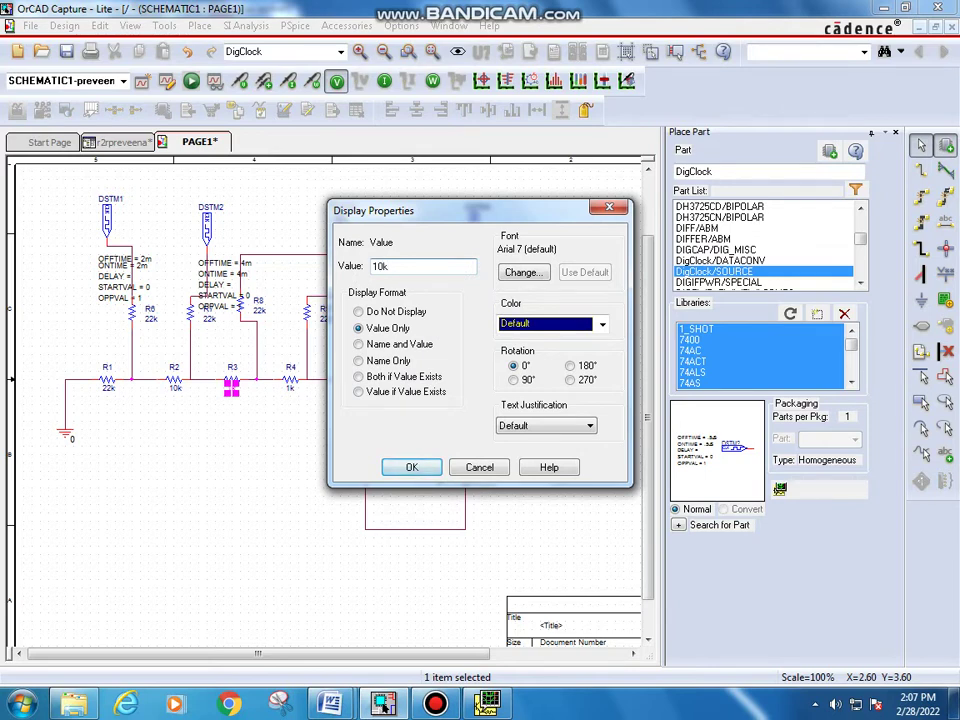
key("Return")
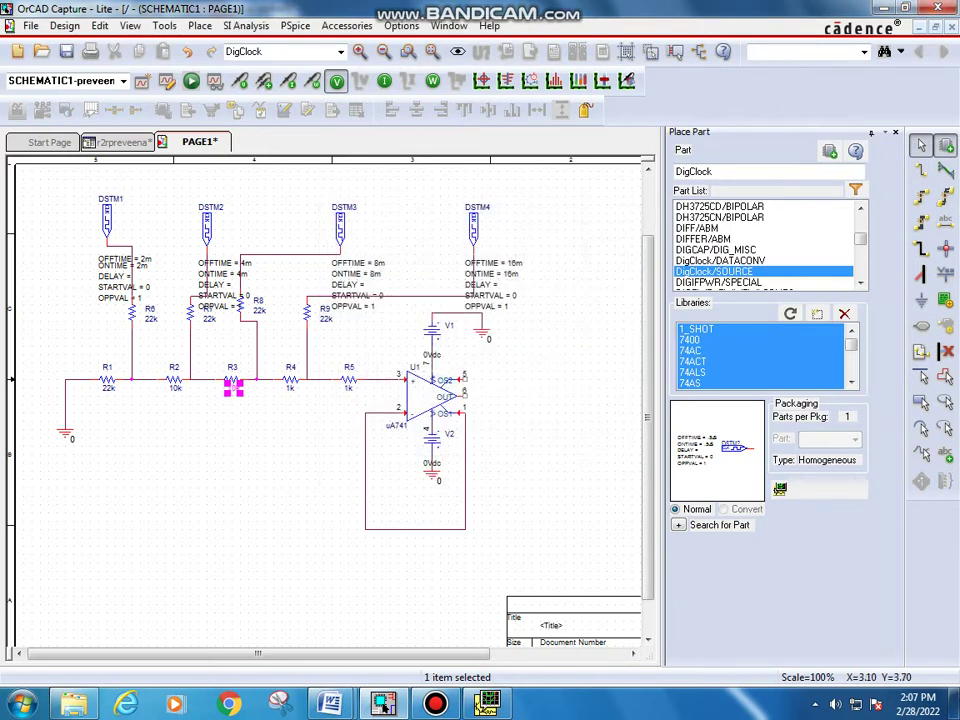
double_click(289, 388)
type("1")
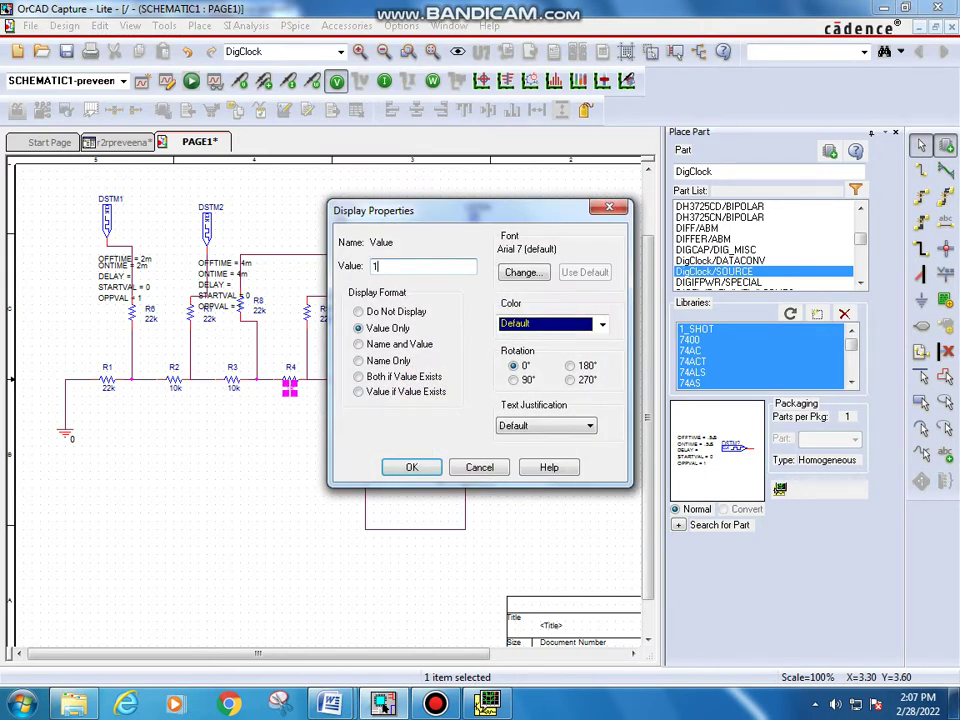
type("0k")
key("Return")
- Set the value of resistor R5, next to the op-amp's pin 3, to 10k
double_click(347, 386)
type("10k")
key("Return")
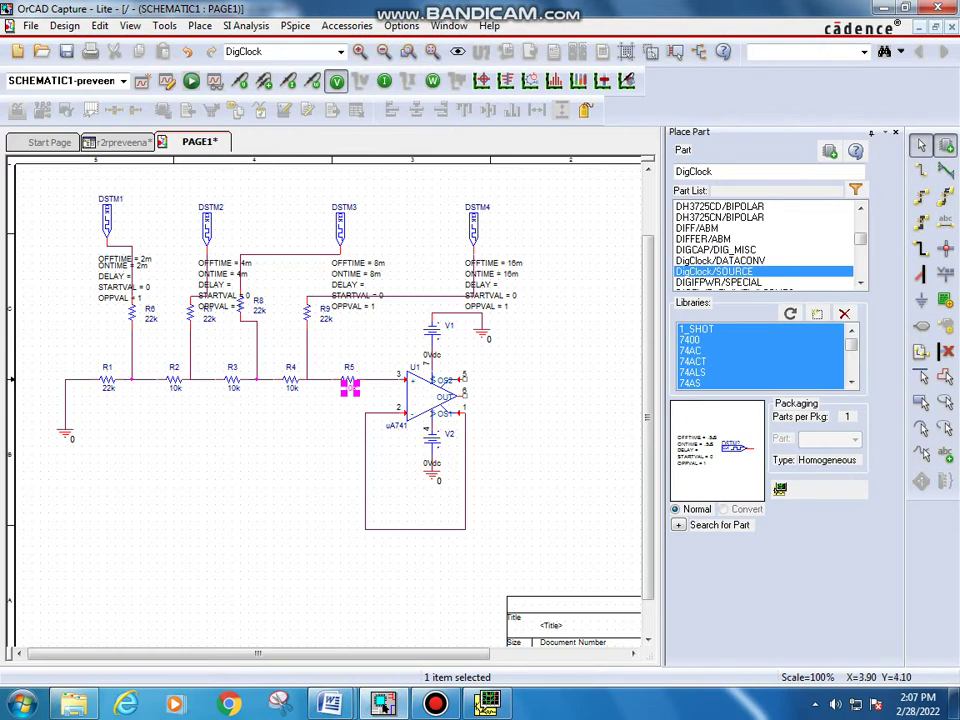
- Set the value of resistor R5, next to the op-amp's pin 3, to 22k
double_click(349, 388)
type("22k")
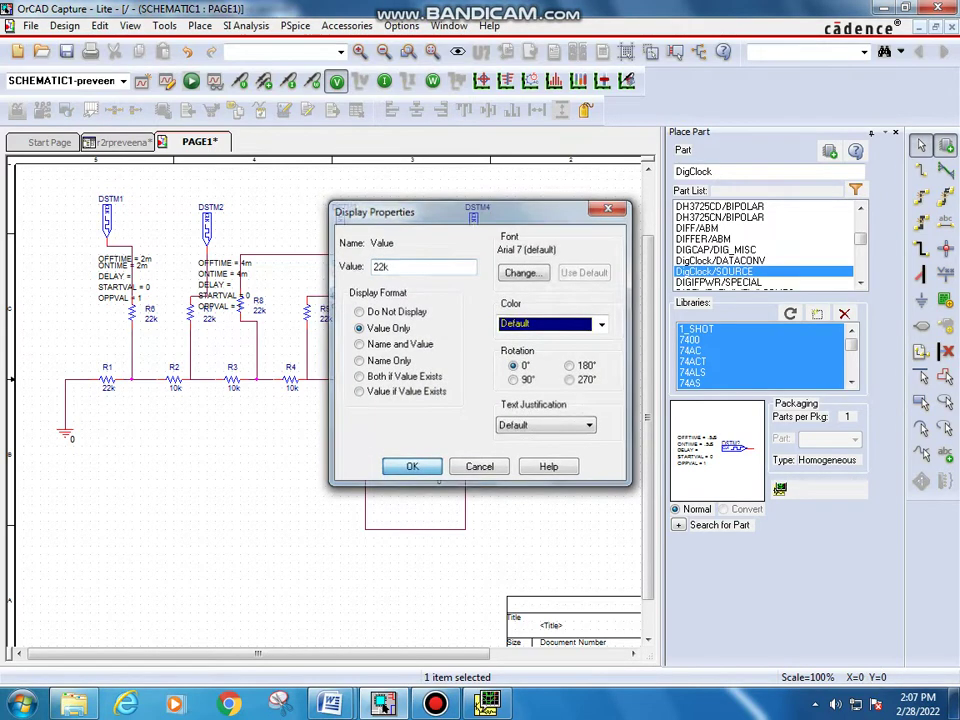
key("Return")
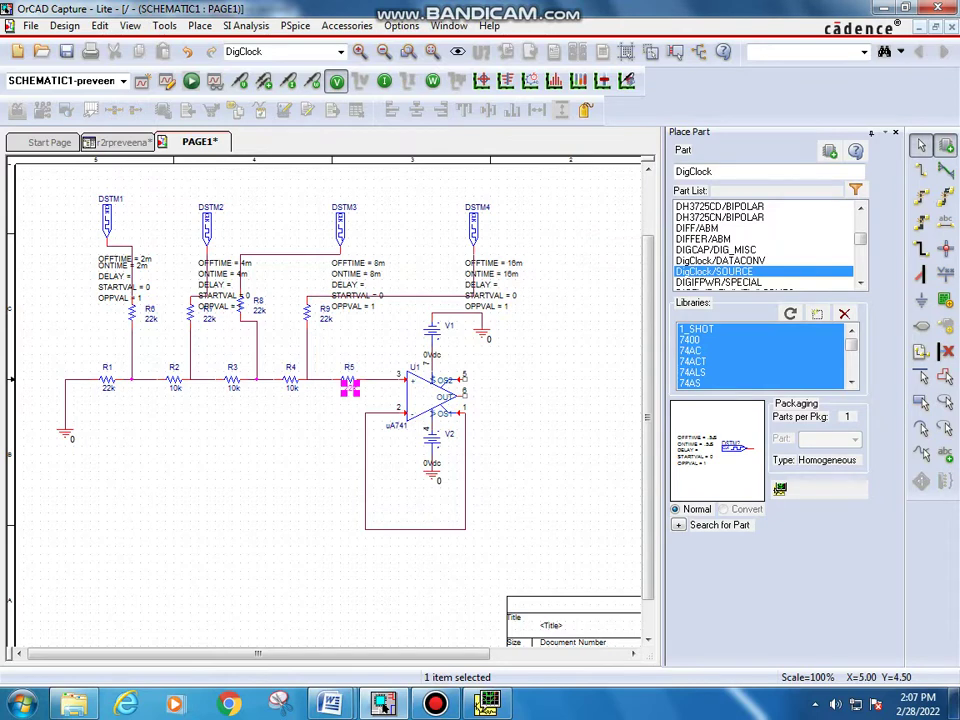
- Set the DC value of supply V2, below the op-amp, to 15
double_click(432, 463)
type("15")
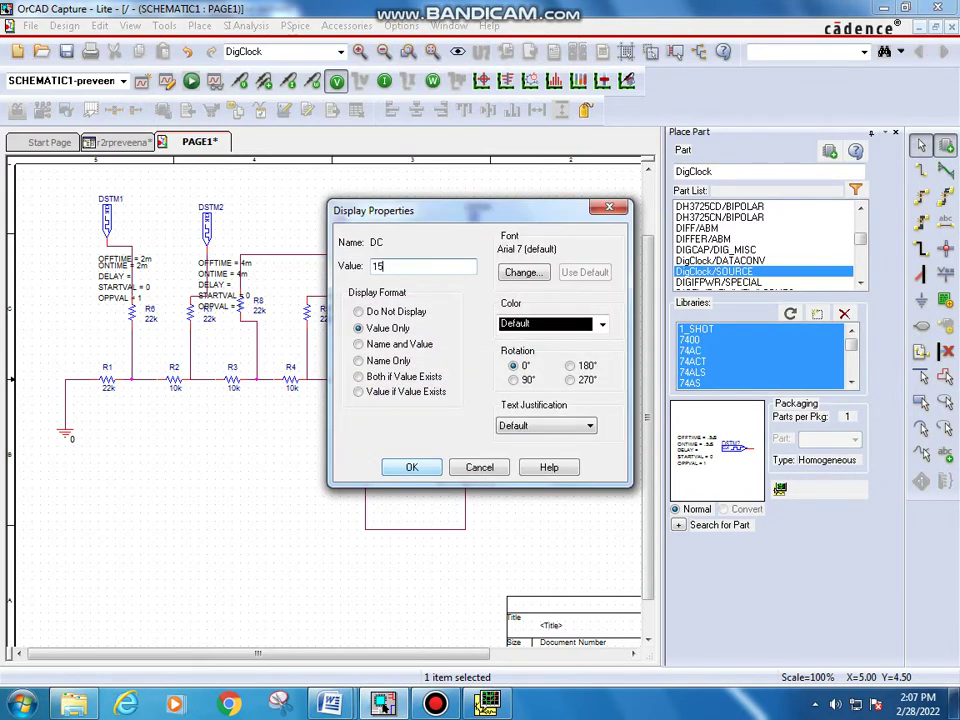
key("Return")
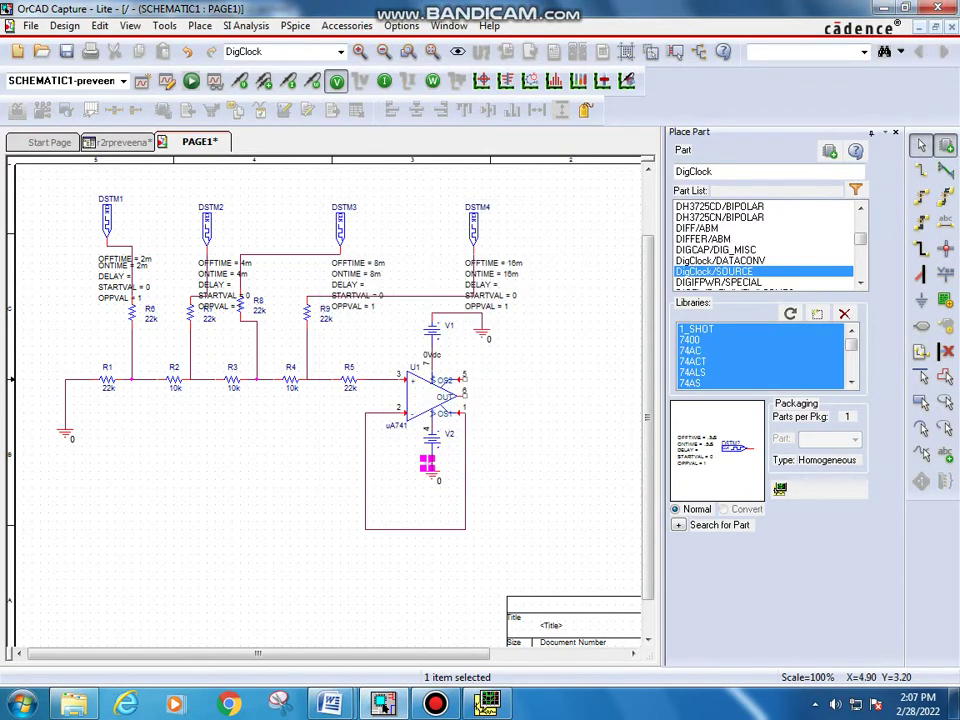
- Set the DC value of supply V1, above the op-amp, to 15
double_click(431, 354)
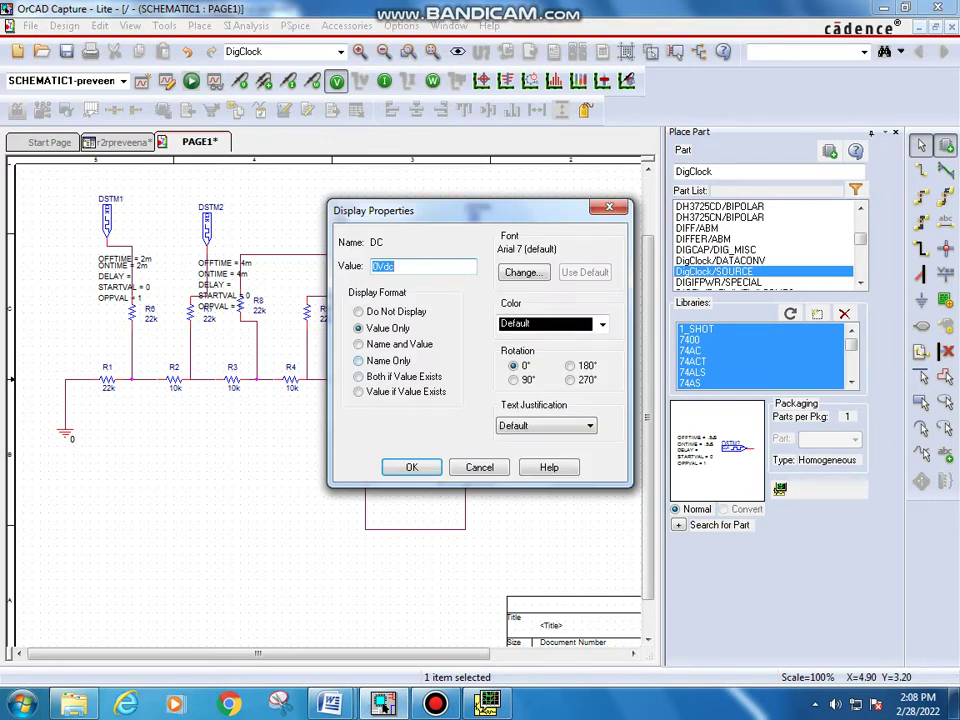
type("15")
key("Return")
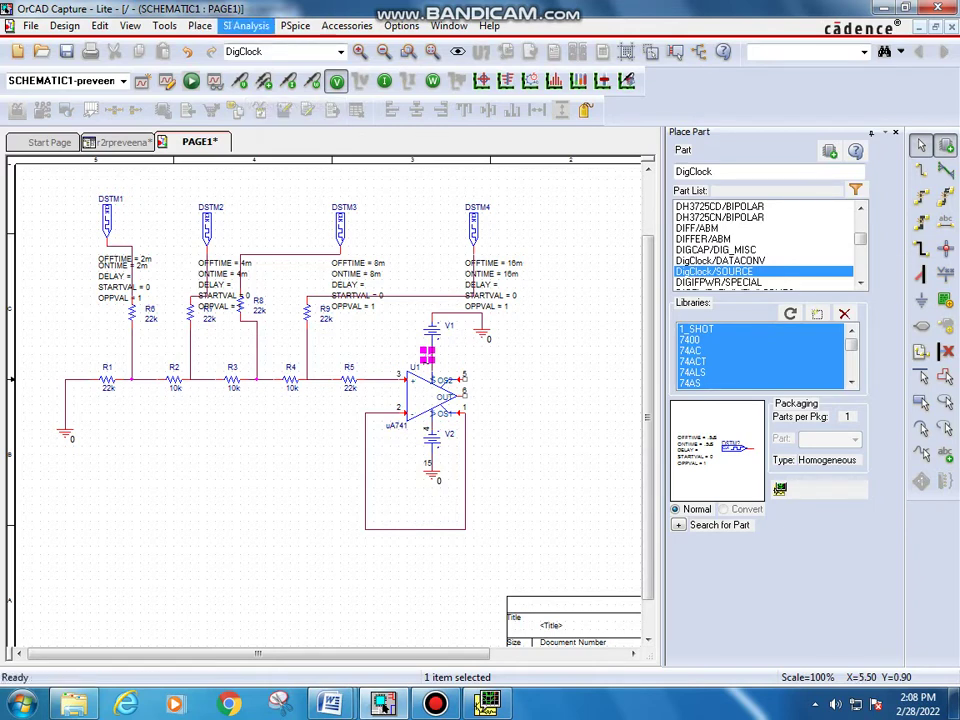
- Create a new PSpice simulation profile named ladder
left_click(296, 26)
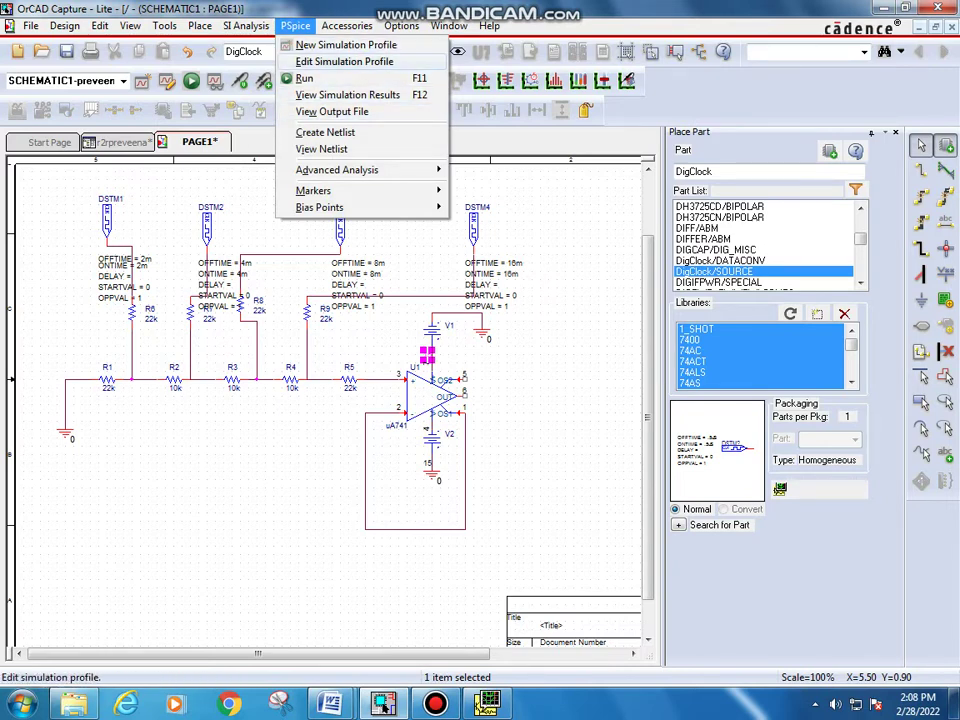
left_click(335, 45)
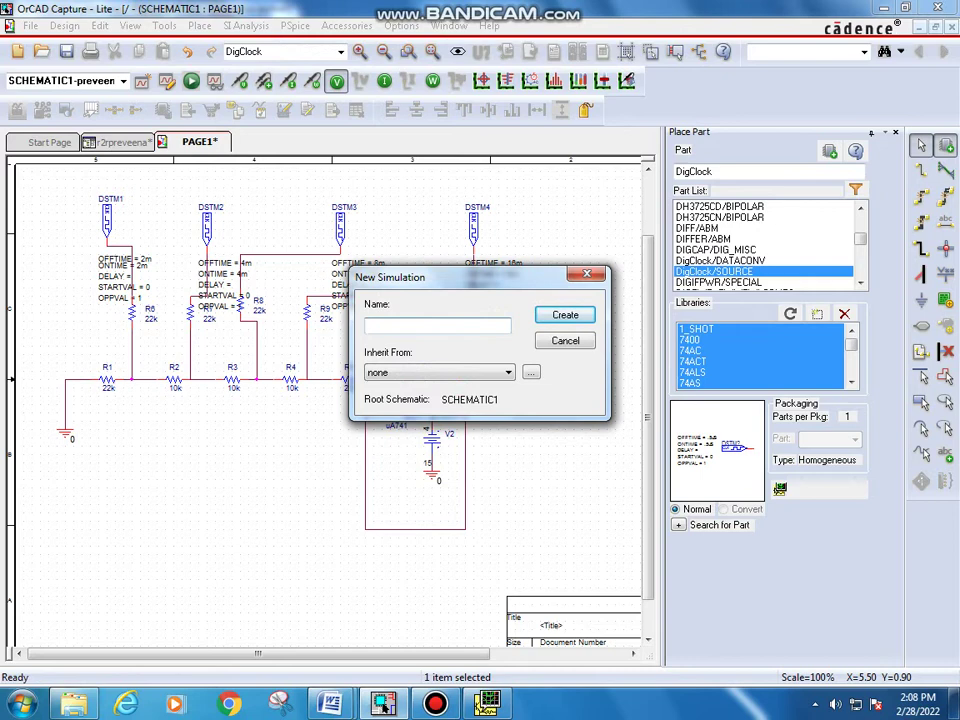
type("a")
type("ladder")
key("Return")
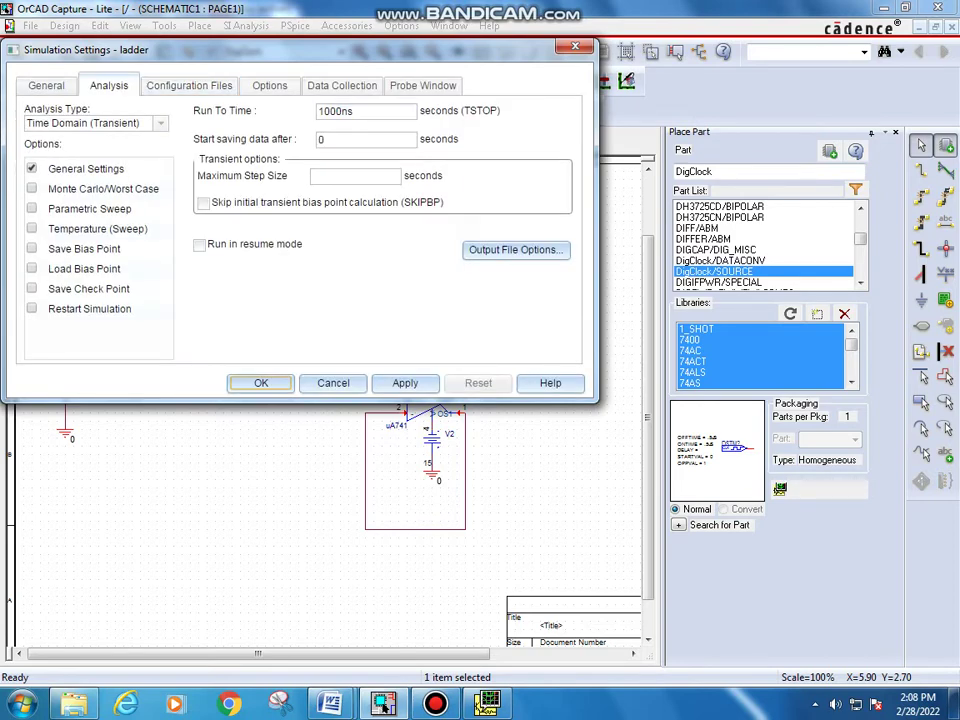
- Set the transient analysis to run to 100m seconds with a maximum step size of 20u and accept the settings
double_click(335, 111)
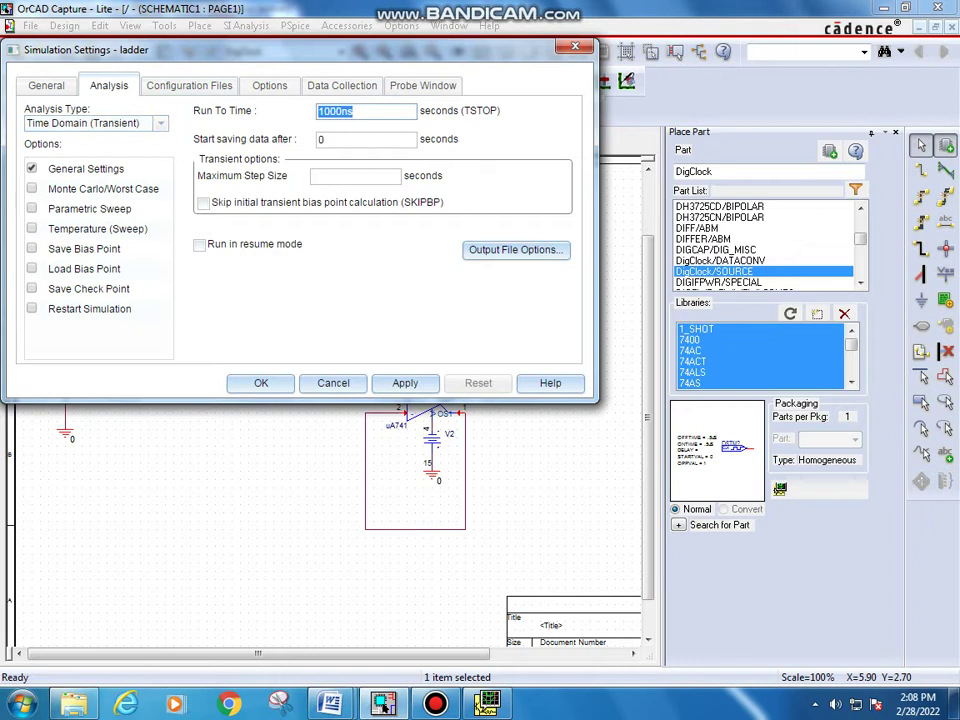
type("100m")
left_click(326, 139)
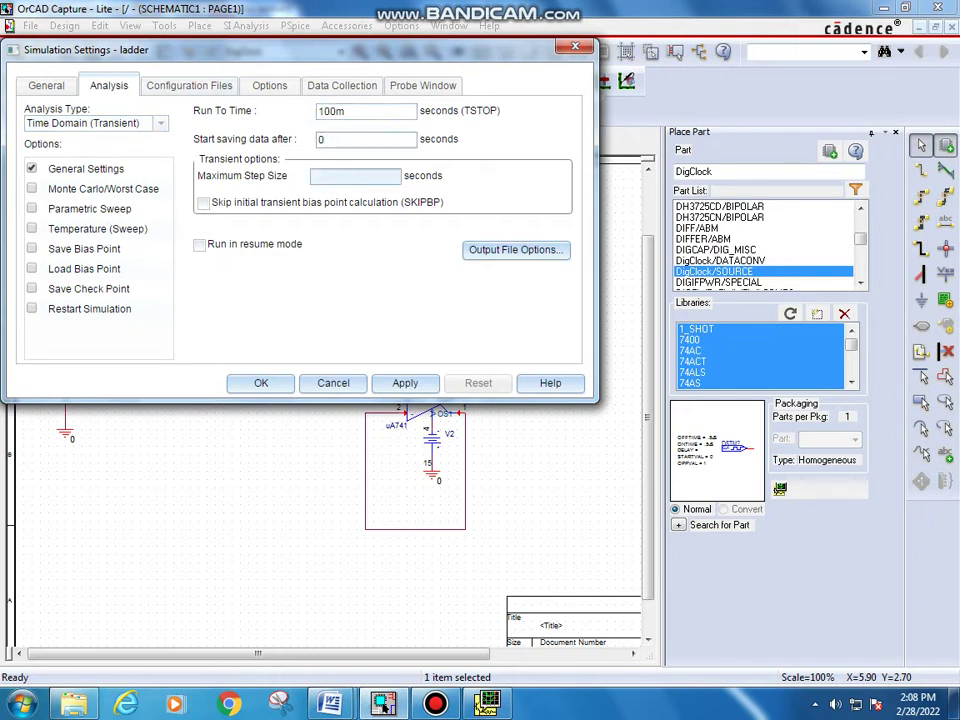
left_click(330, 176)
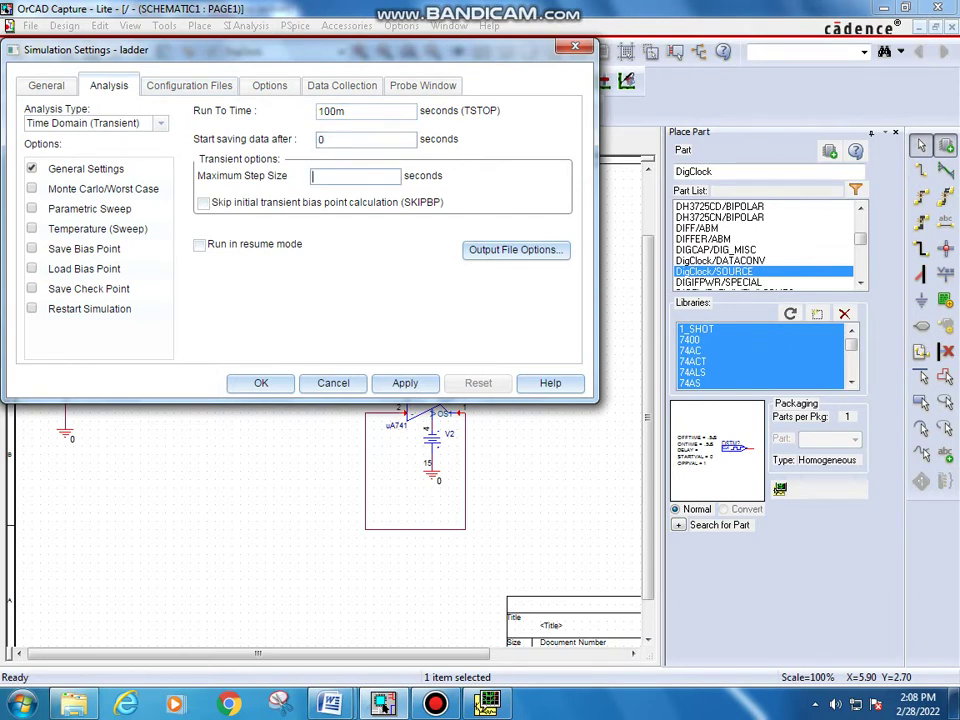
type("20u")
left_click(261, 383)
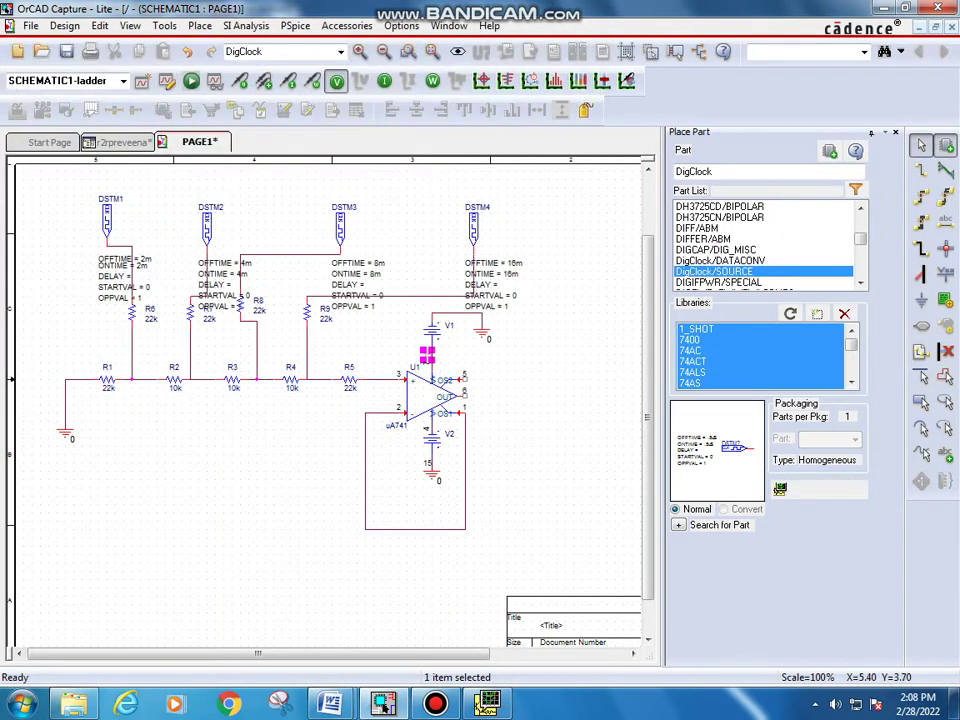
- Delete the vertical feedback wire segment attached to the op-amp's pin 1
left_click(465, 496)
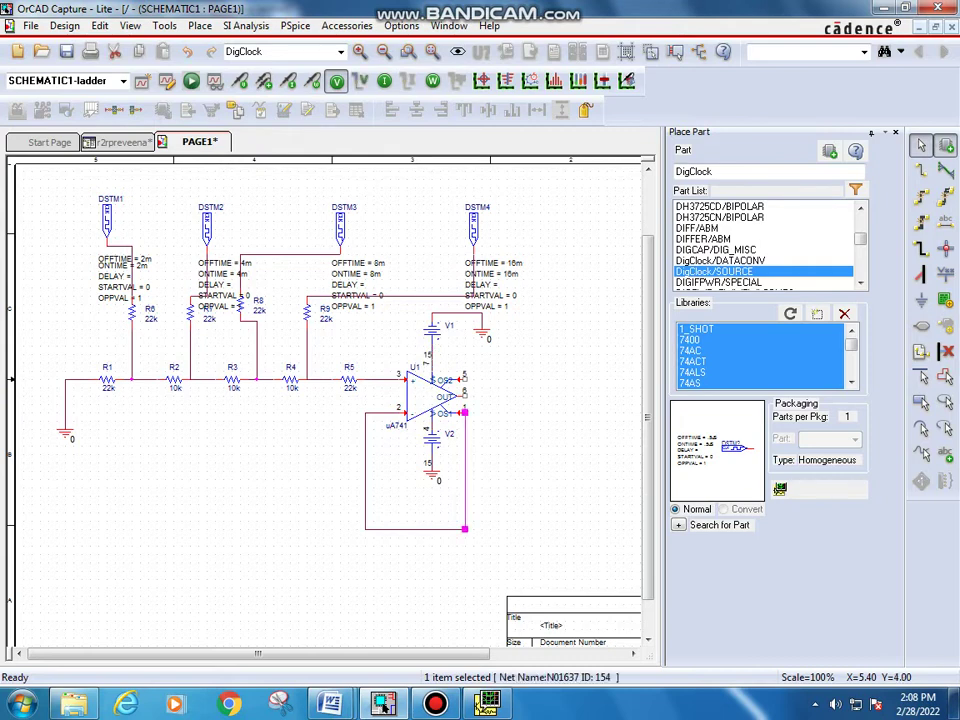
key("Delete")
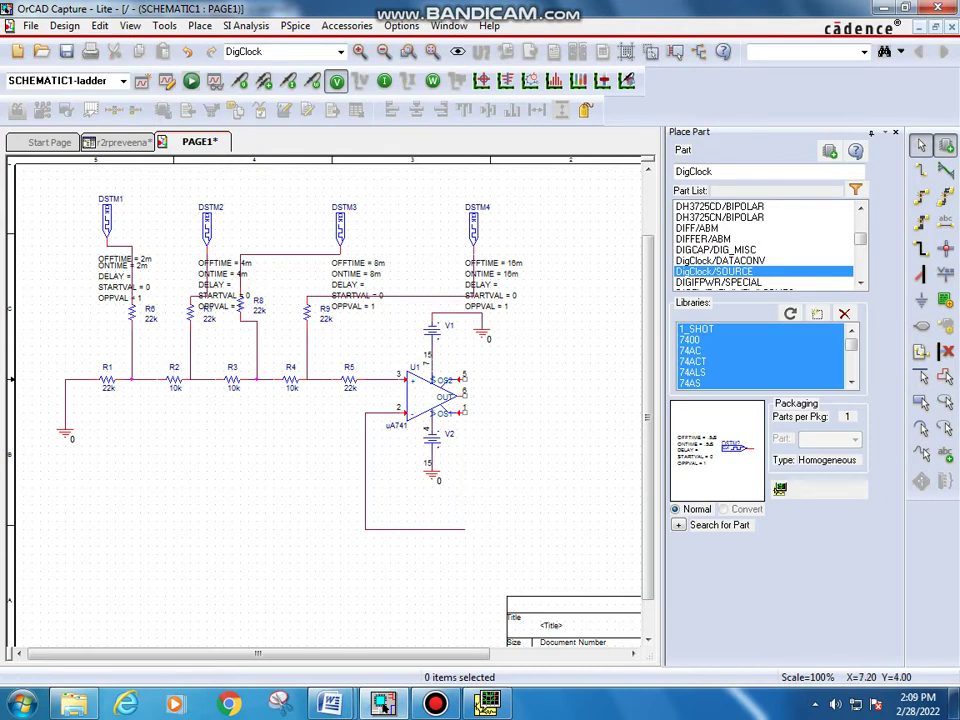
- Try to wire the op-amp's output pin 6 straight down to the open end of the feedback wire
key("w")
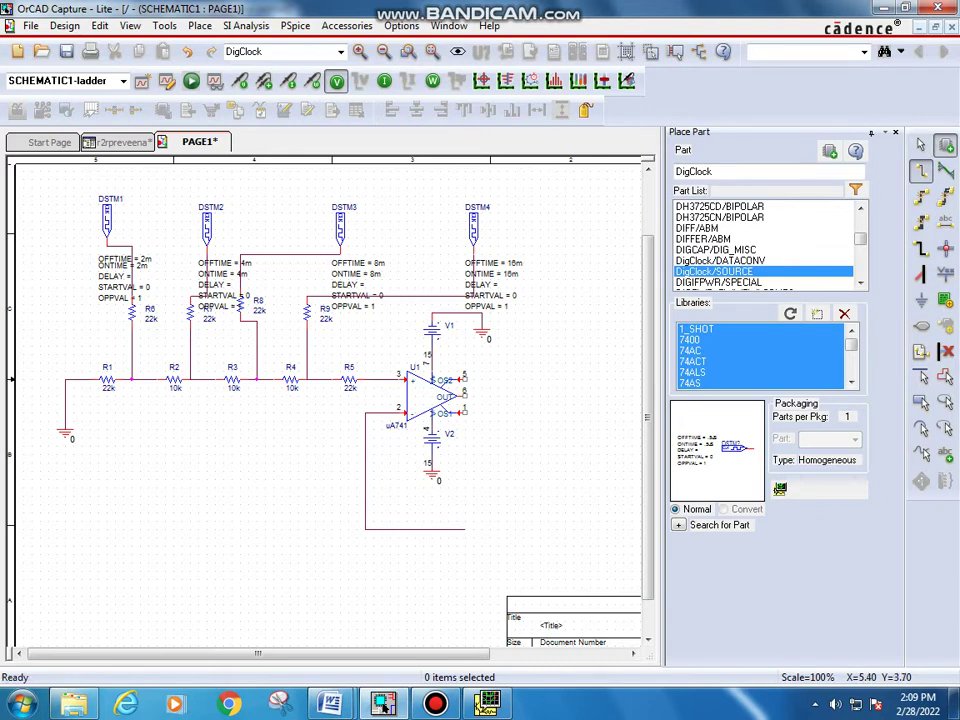
left_click(465, 397)
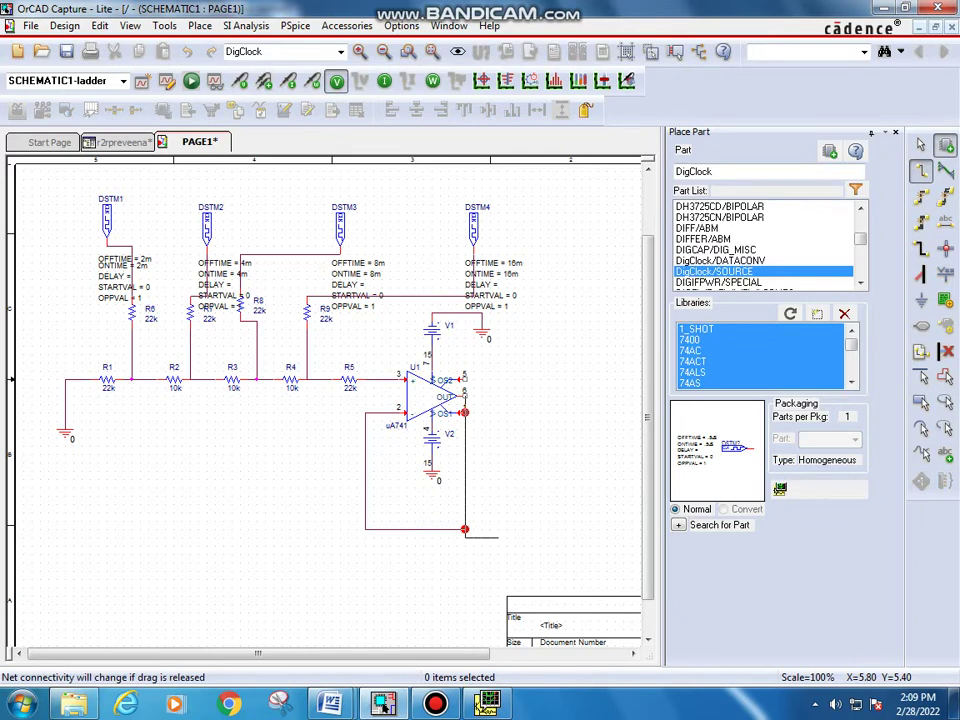
left_click(464, 528)
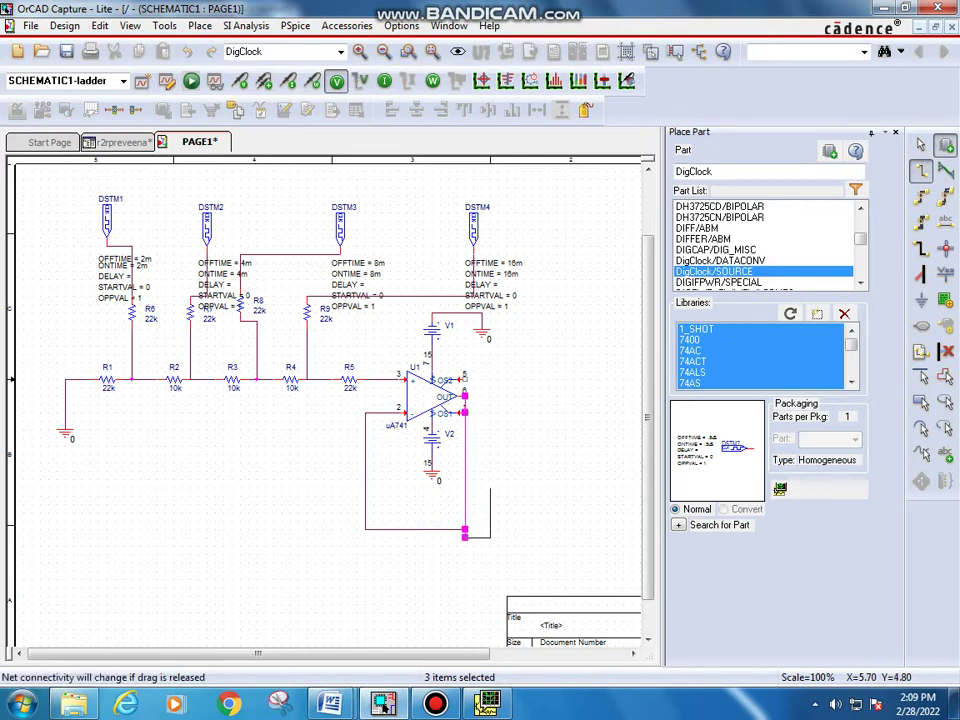
key("Escape")
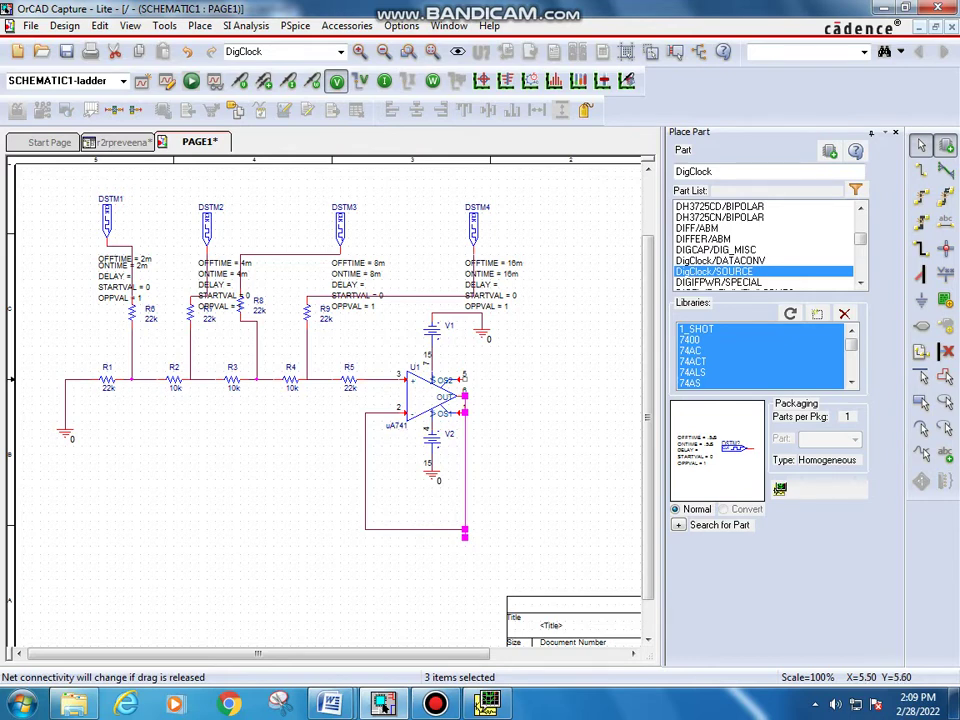
key("Delete")
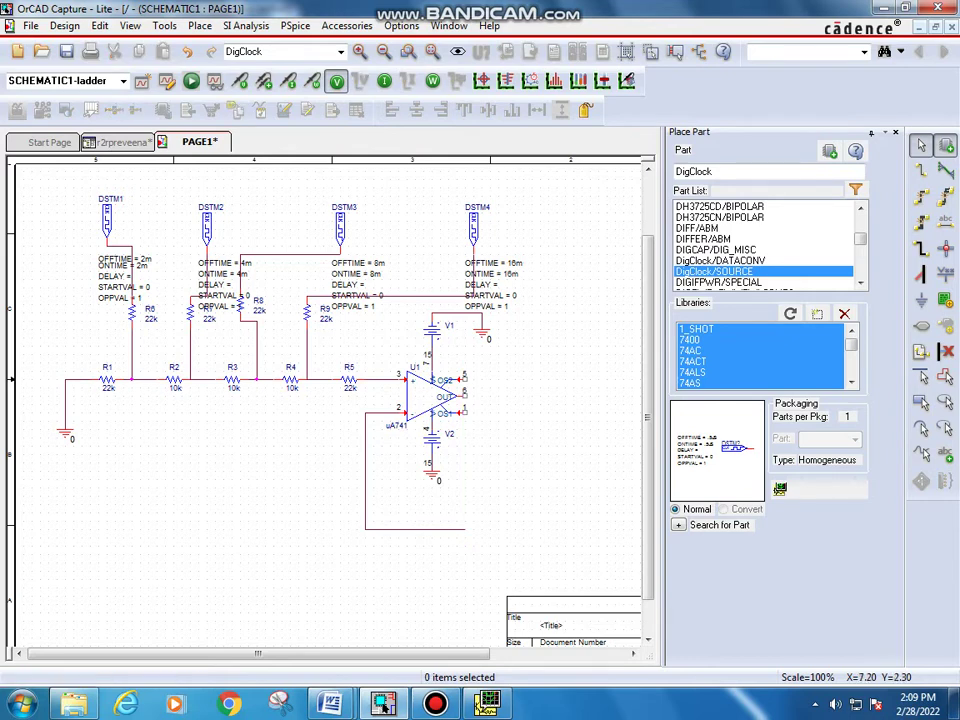
- Wire the op-amp's output pin 6 out past pin 1 and down to the open end of the pin 2 feedback wire
left_click(921, 171)
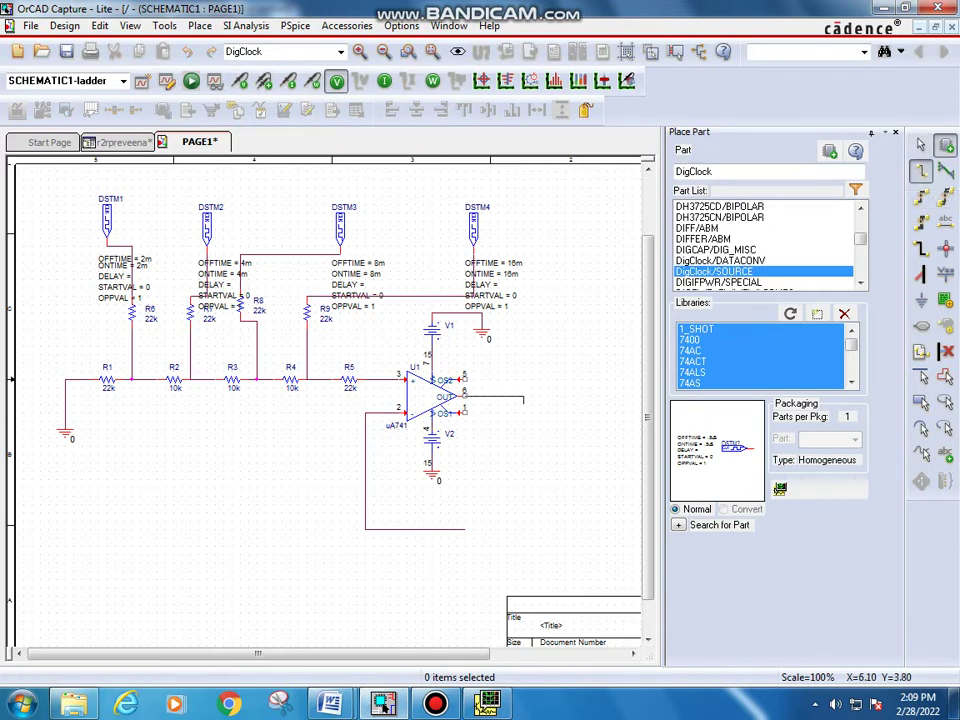
left_click(523, 397)
right_click(523, 397)
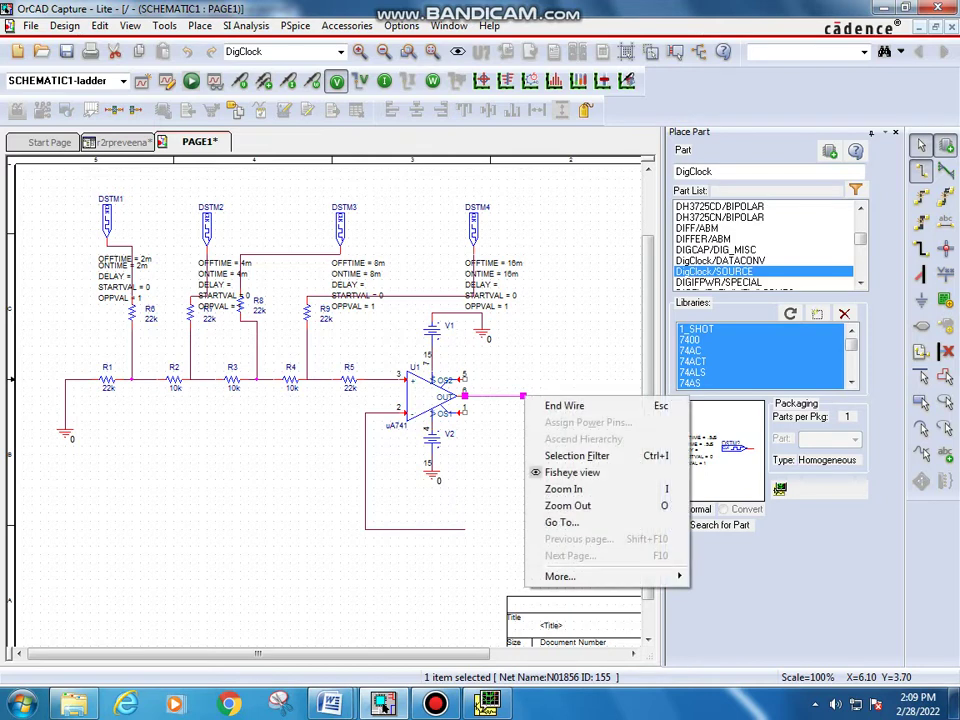
key("Escape")
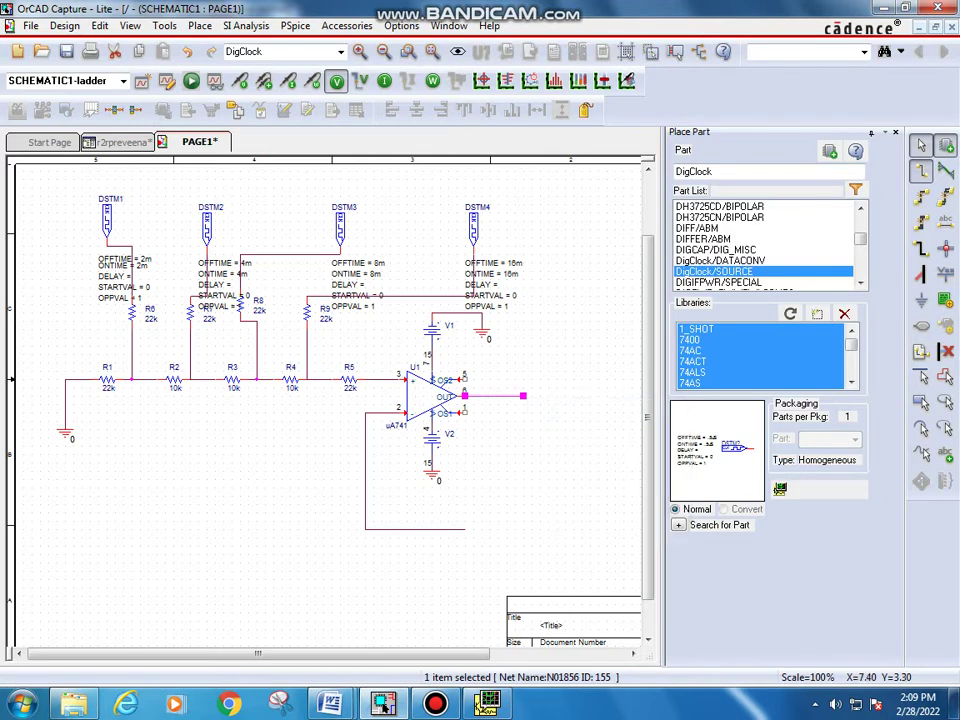
left_click(523, 396)
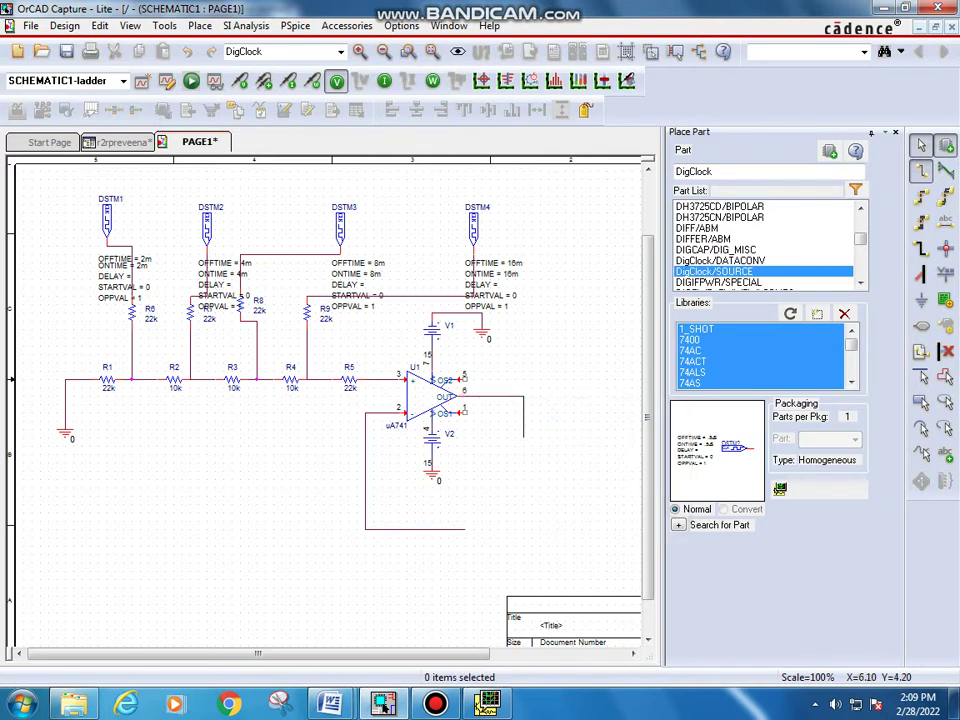
left_click(464, 529)
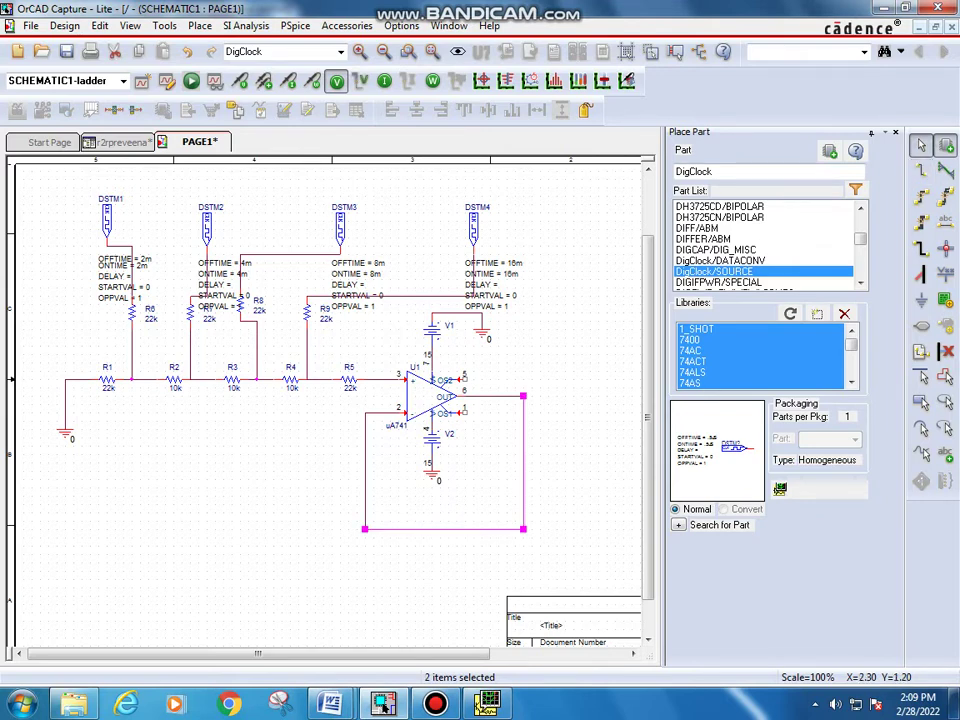
- Place a voltage marker at the corner of the op-amp's output wire and run the PSpice simulation
left_click(239, 81)
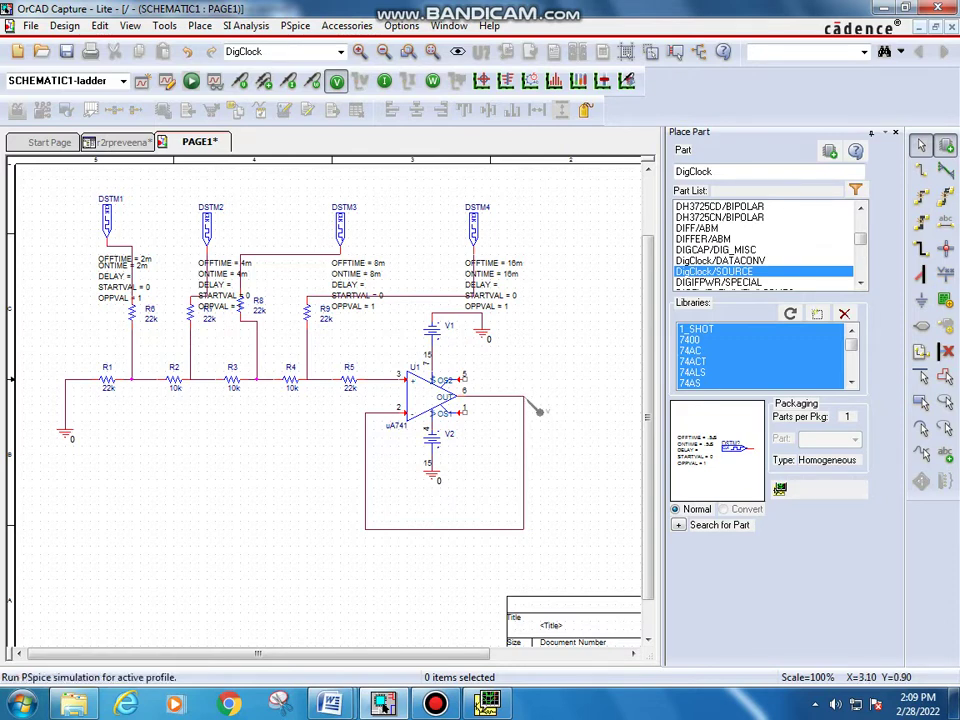
left_click(191, 81)
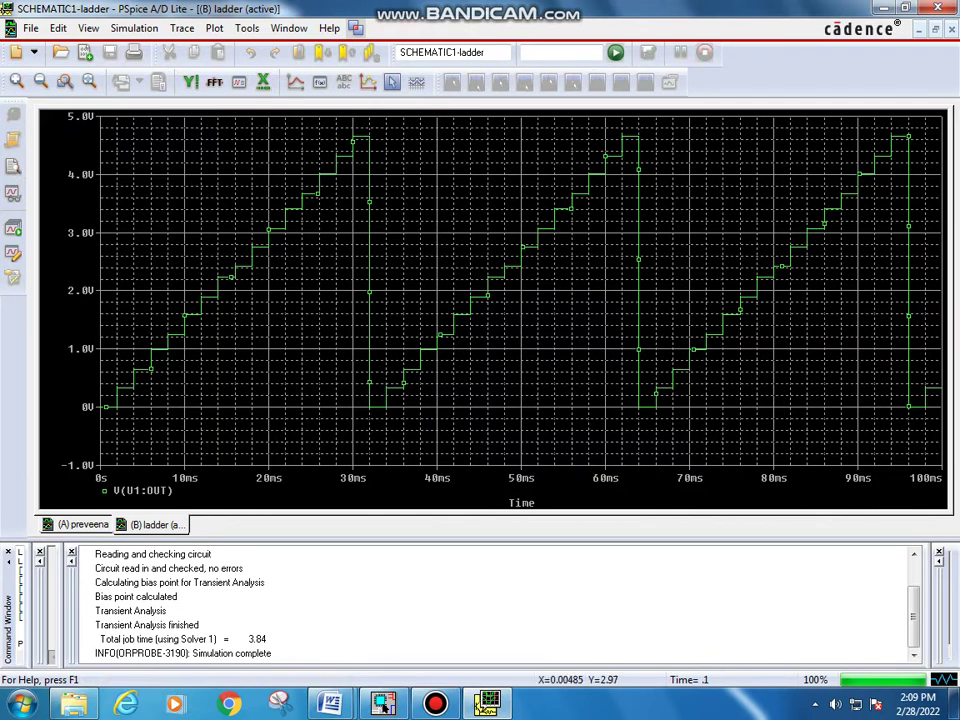
- Switch back to OrCAD Capture, try to add the net alias stair, and rerun the simulation
left_click(383, 704)
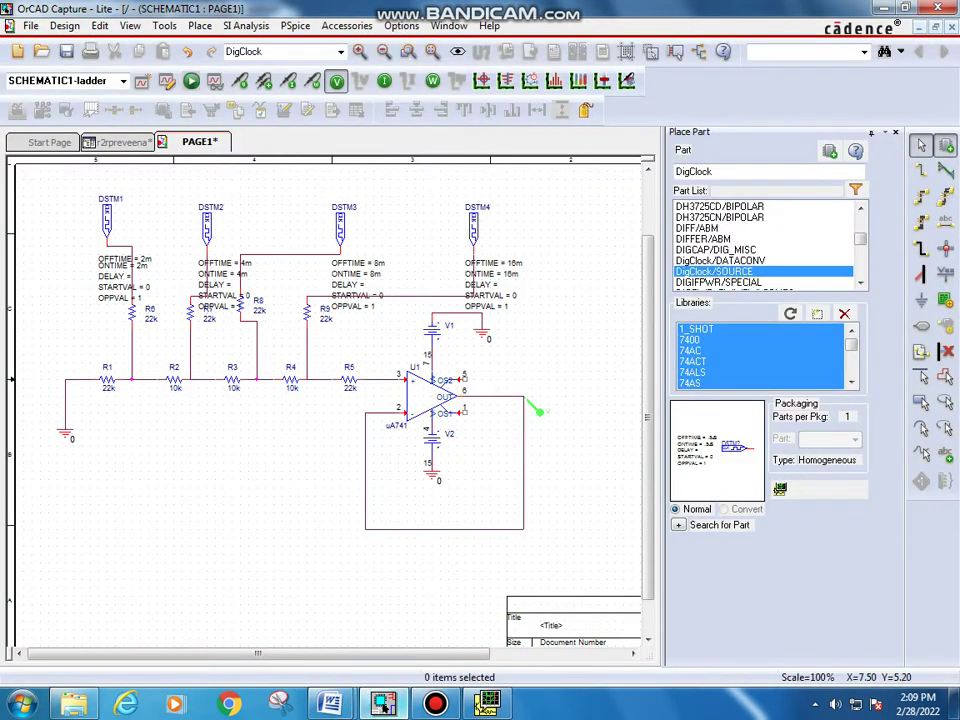
key("n")
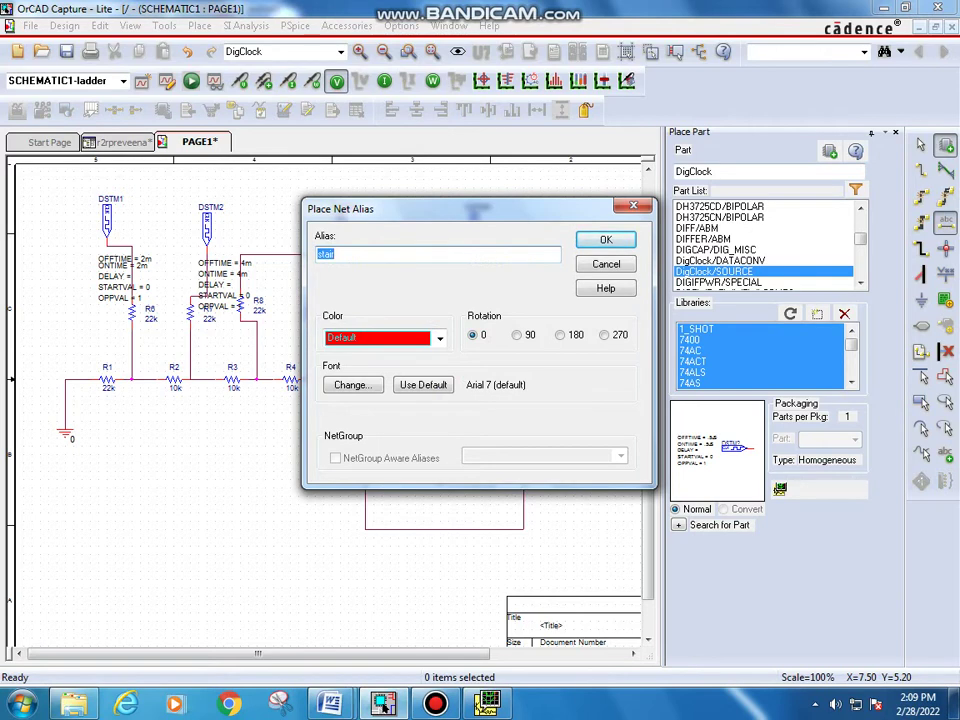
key("Return")
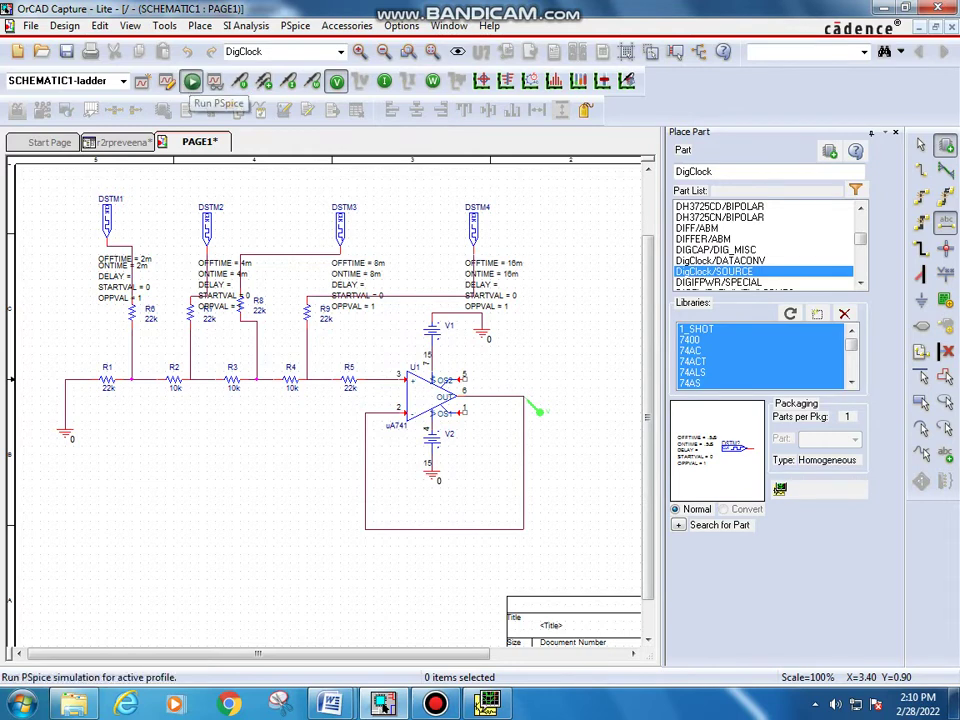
left_click(191, 81)
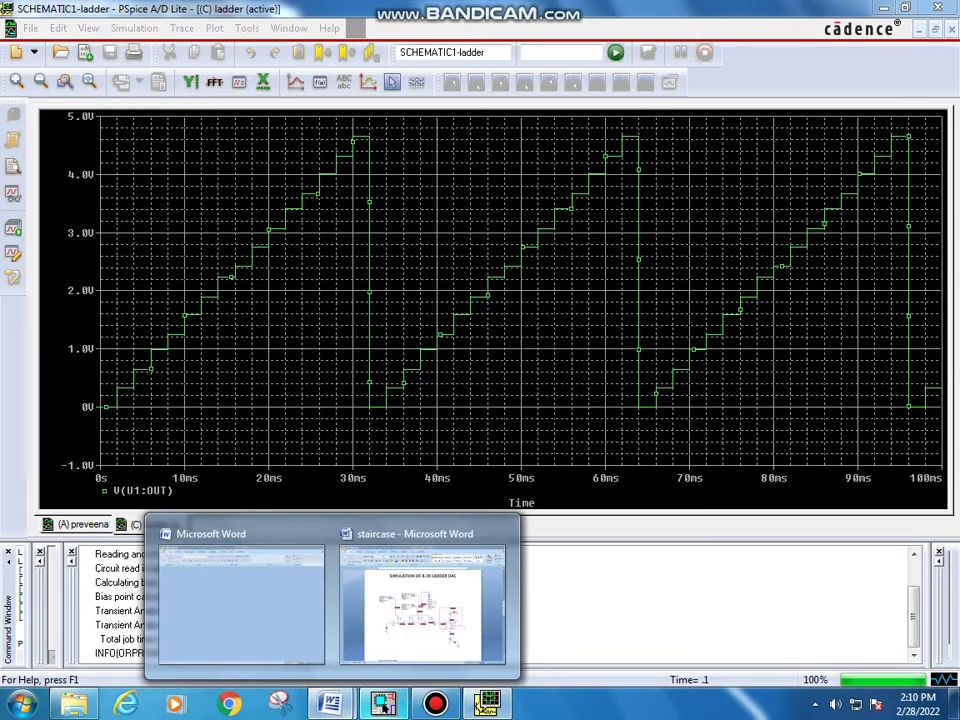
- Return to OrCAD Capture, place the net alias stair on the op-amp's output wire, and rerun the simulation
left_click(383, 704)
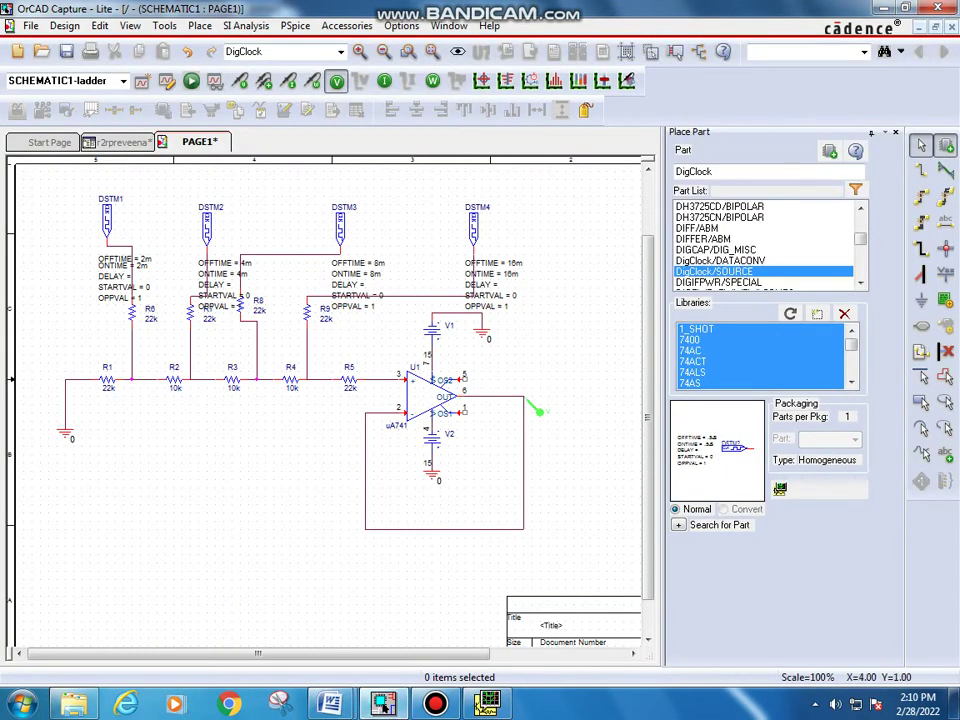
key("n")
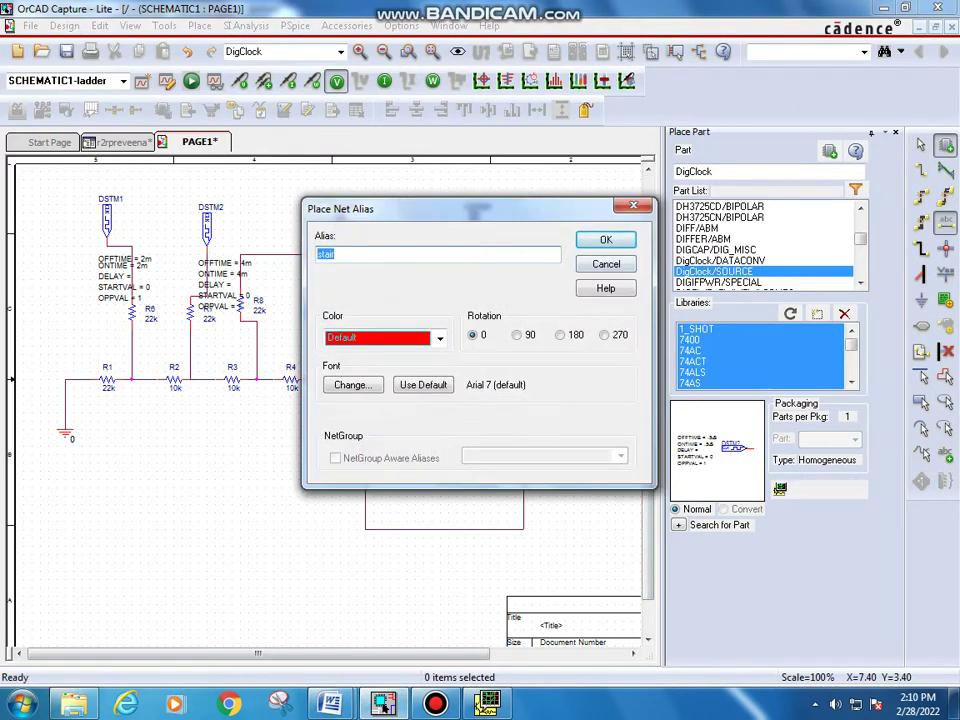
key("Return")
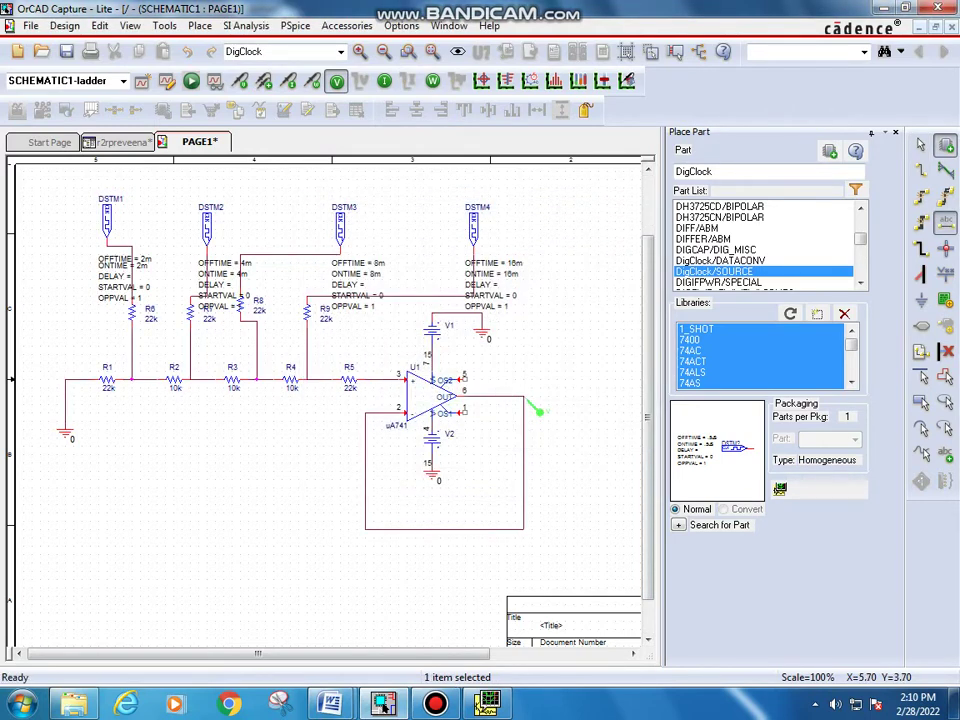
left_click(498, 396)
key("Escape")
left_click(191, 81)
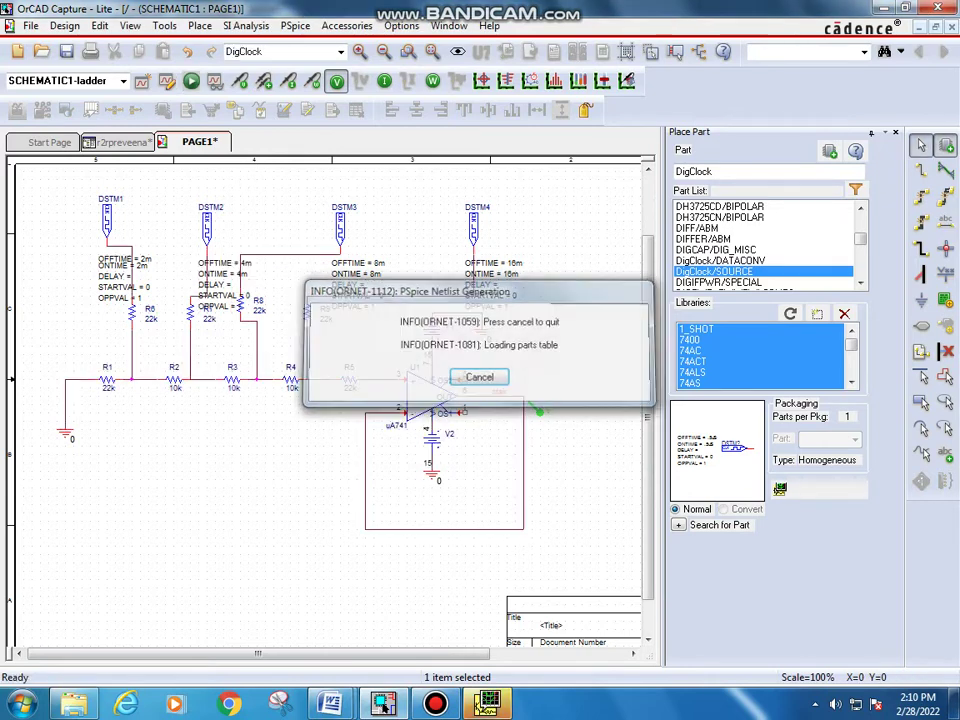